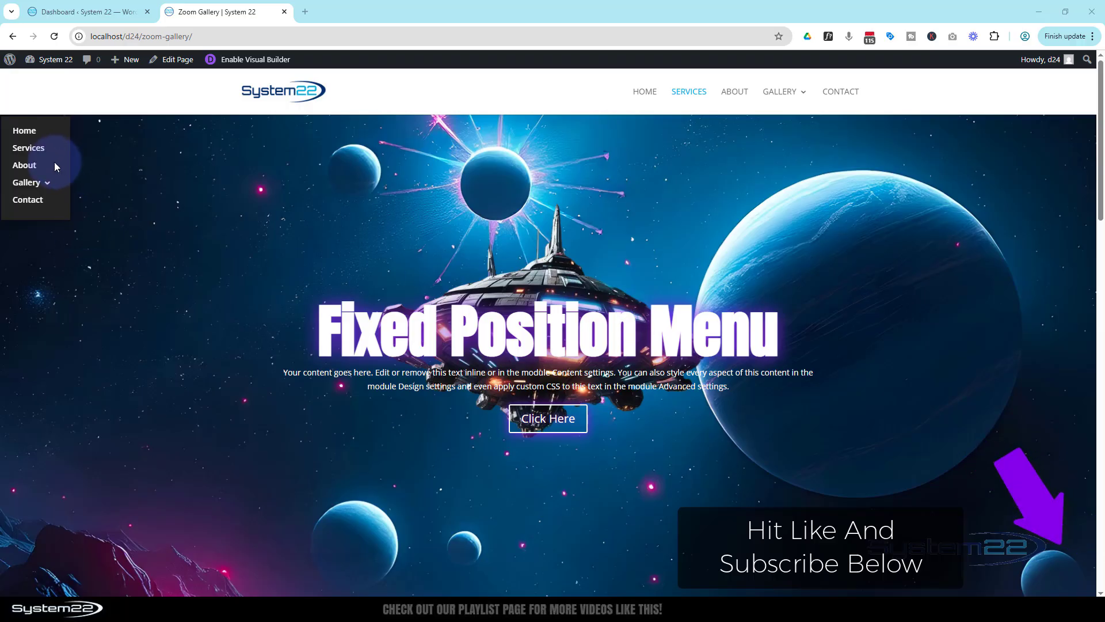
# Step: Scroll through the live Zoom Gallery page to inspect its current vertical menu
pyautogui.scroll(-12, 343, 289)
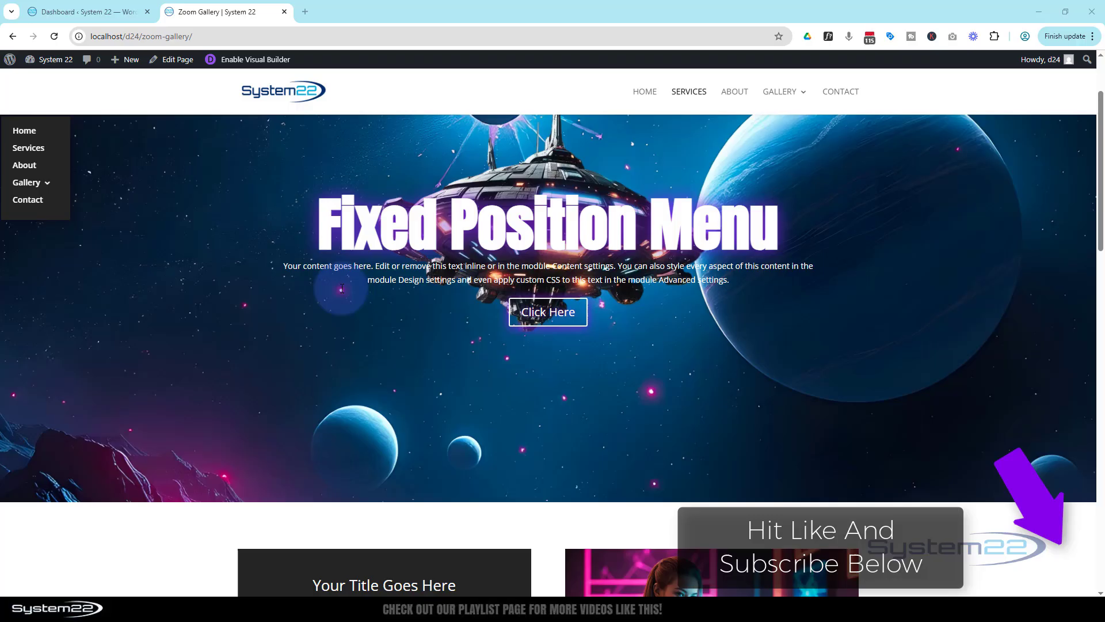
pyautogui.scroll(-6, 342, 288)
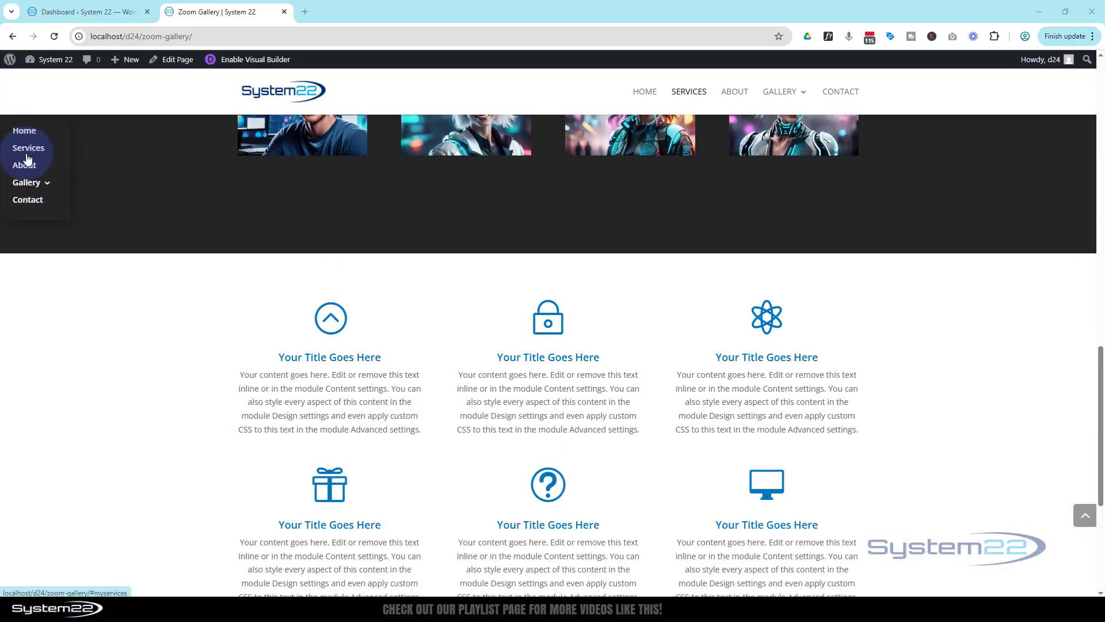
pyautogui.moveTo(23, 183)
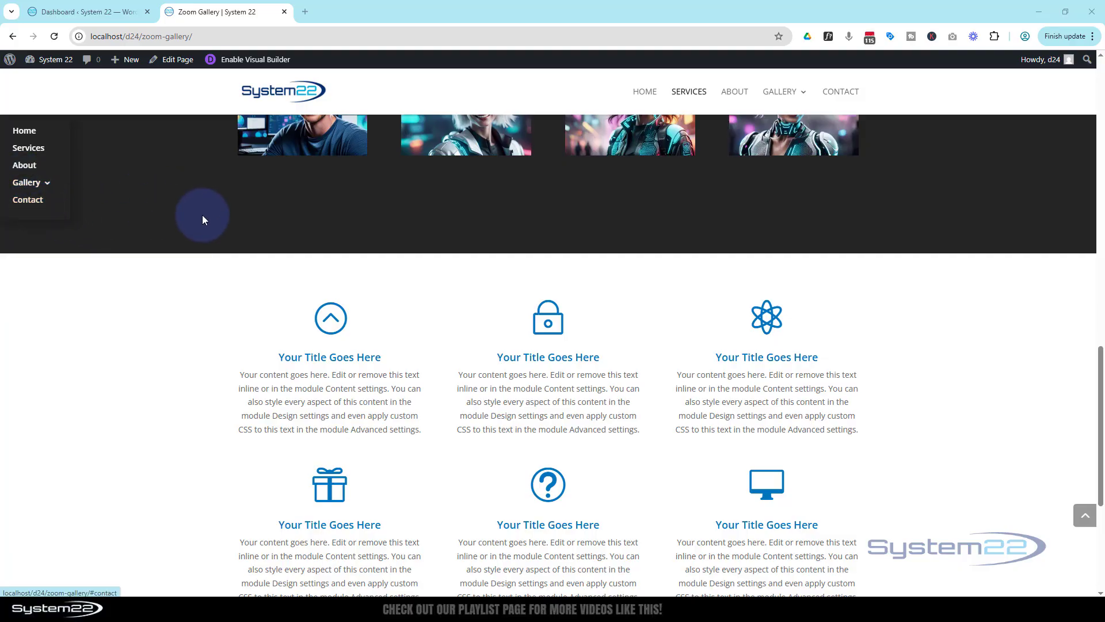
pyautogui.scroll(10, 196, 285)
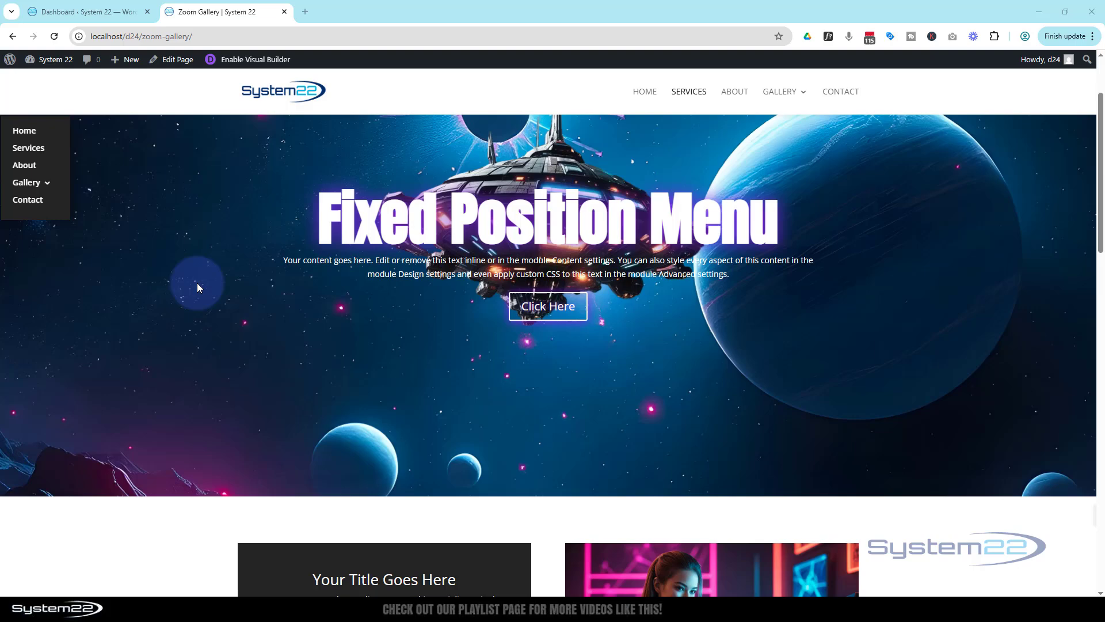
pyautogui.scroll(2, 197, 282)
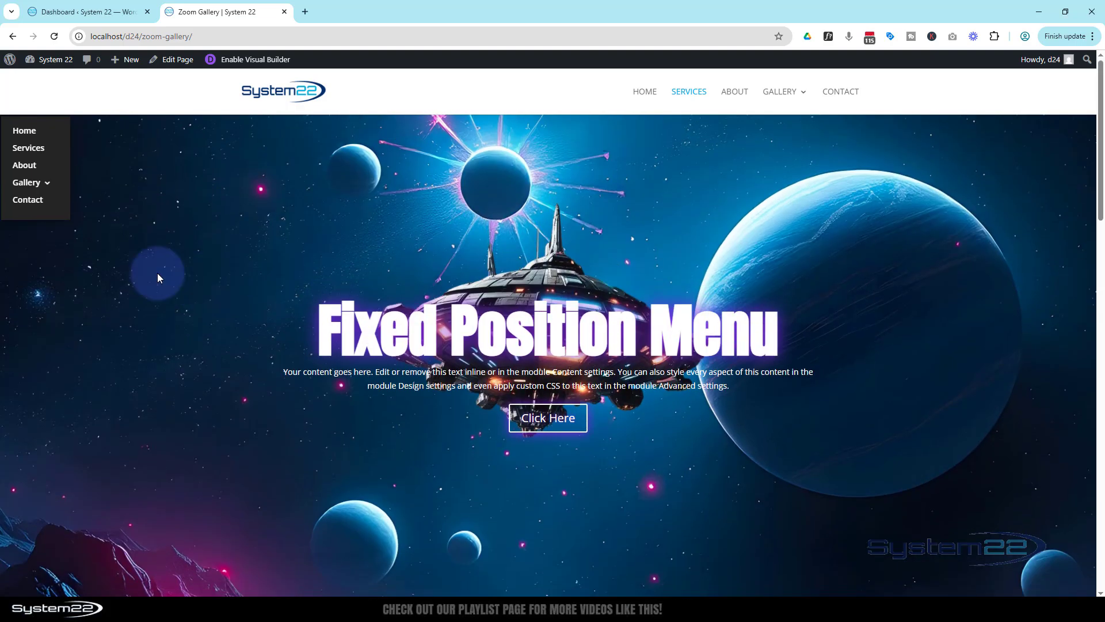
# Step: Preview the page's navigation dropdown on an emulated tablet and iPhone 12 Pro, then return to desktop
pyautogui.press('F12')
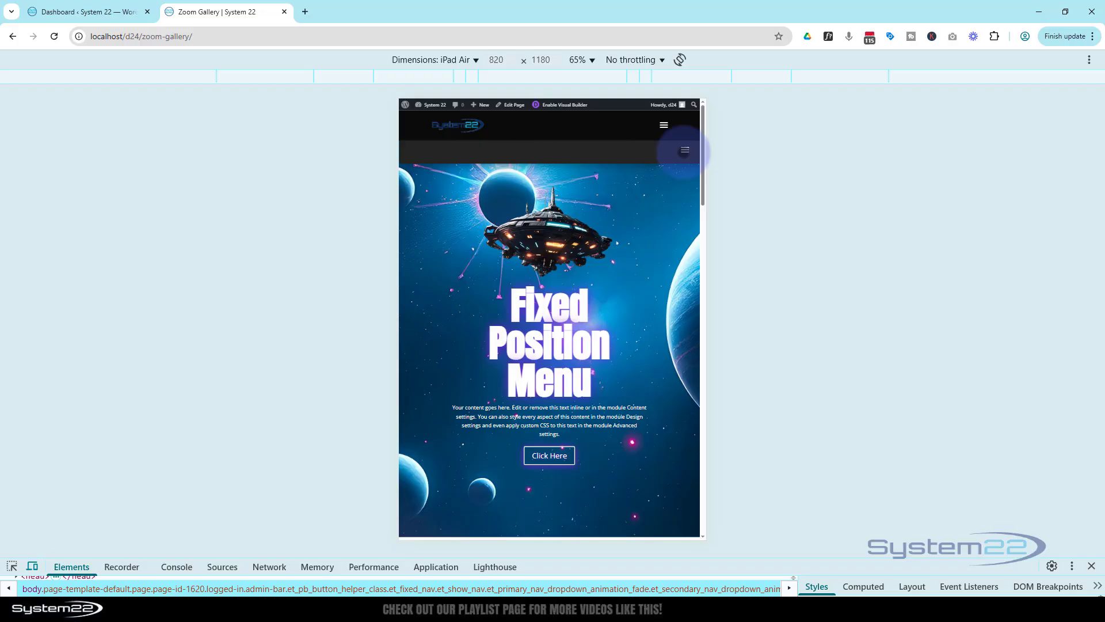
pyautogui.click(684, 151)
pyautogui.click(684, 151)
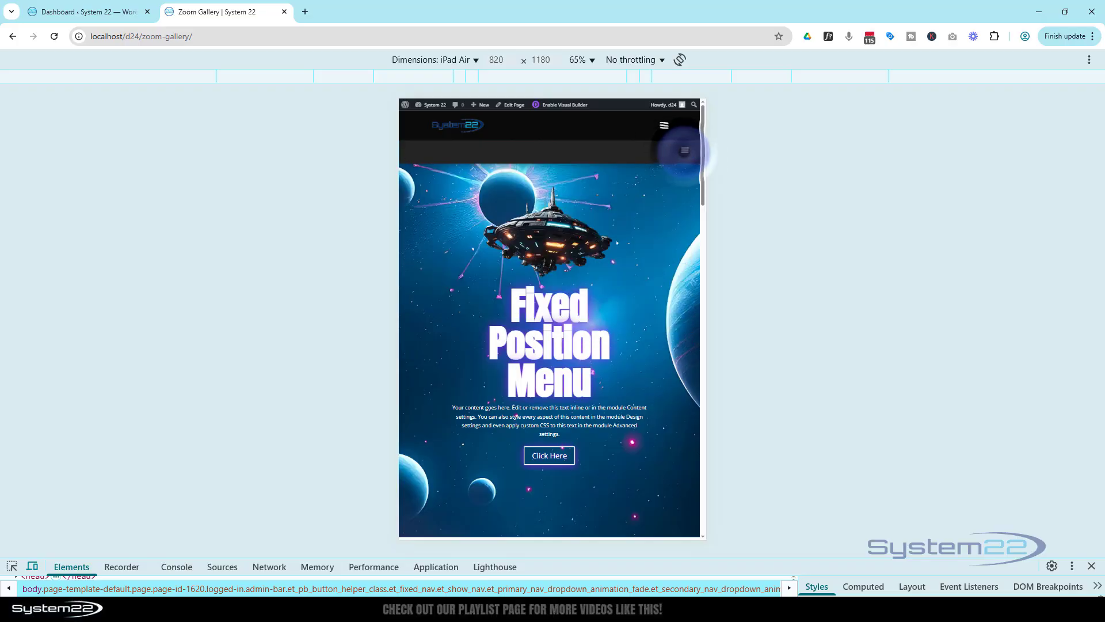
pyautogui.click(440, 60)
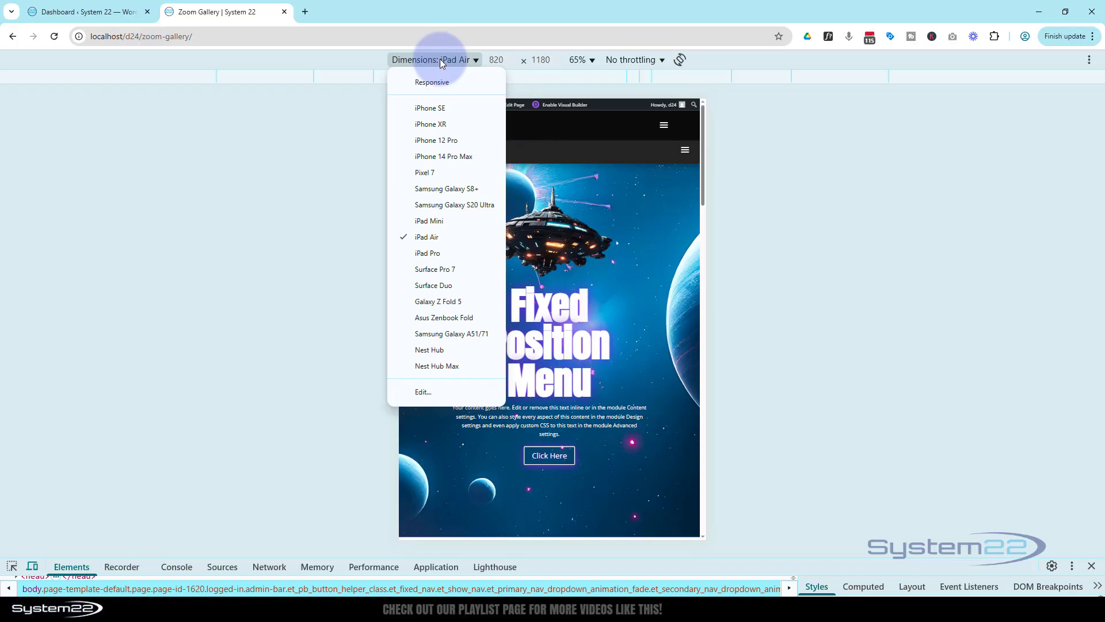
pyautogui.click(437, 140)
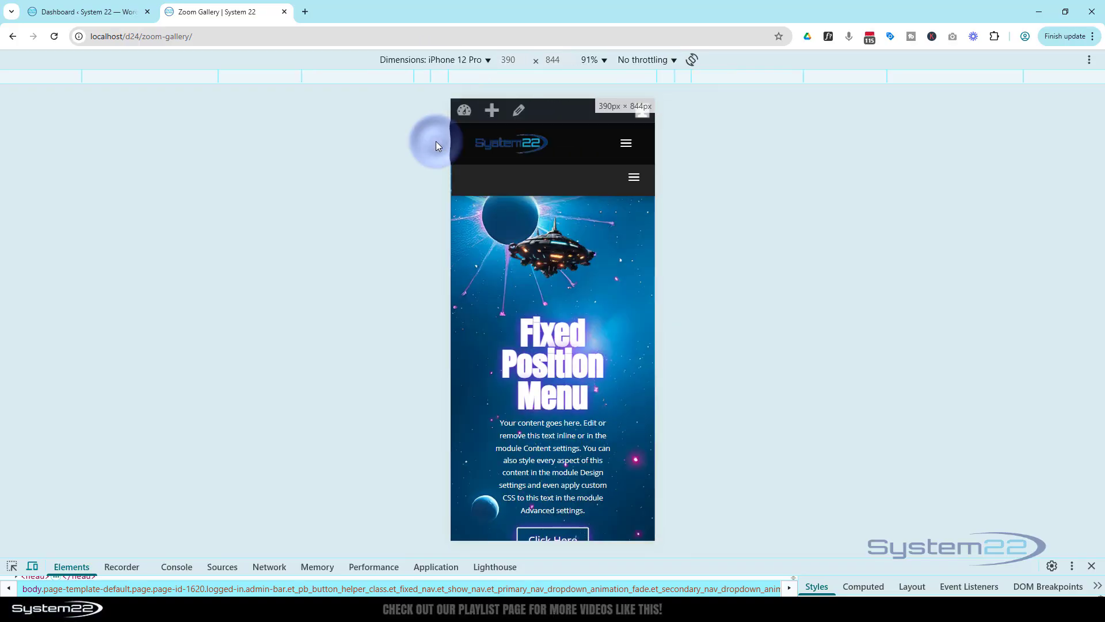
pyautogui.click(633, 176)
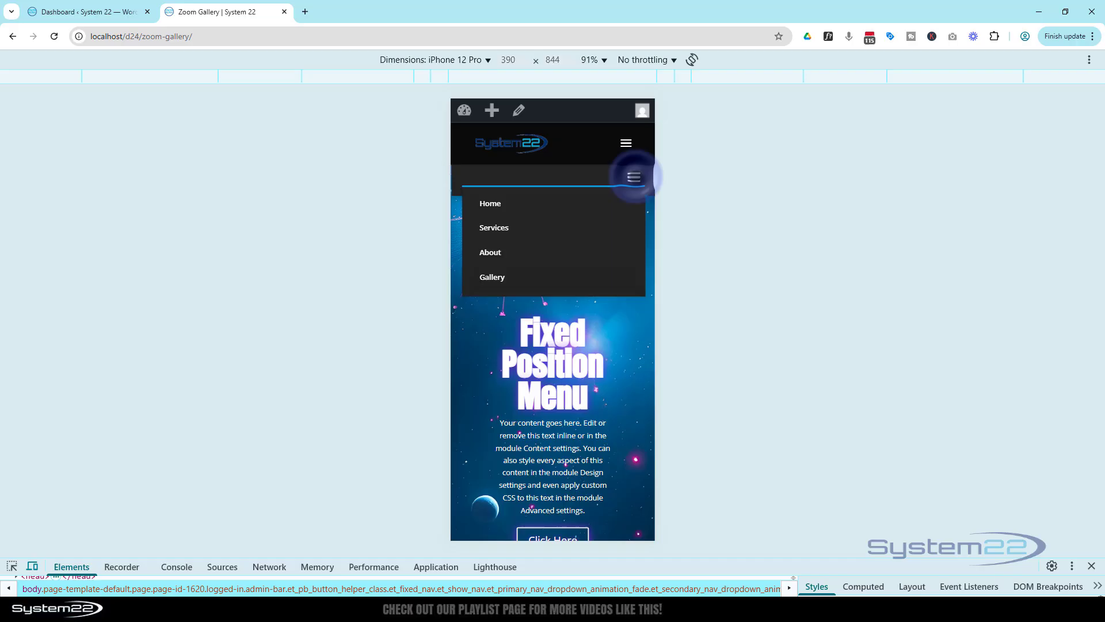
pyautogui.click(634, 177)
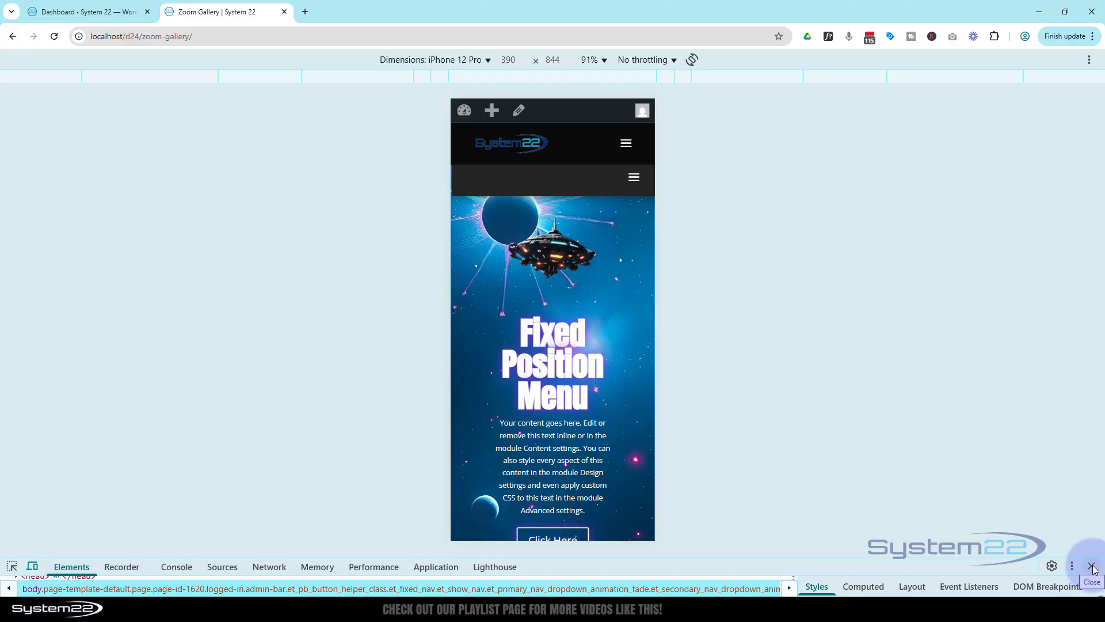
pyautogui.click(1093, 567)
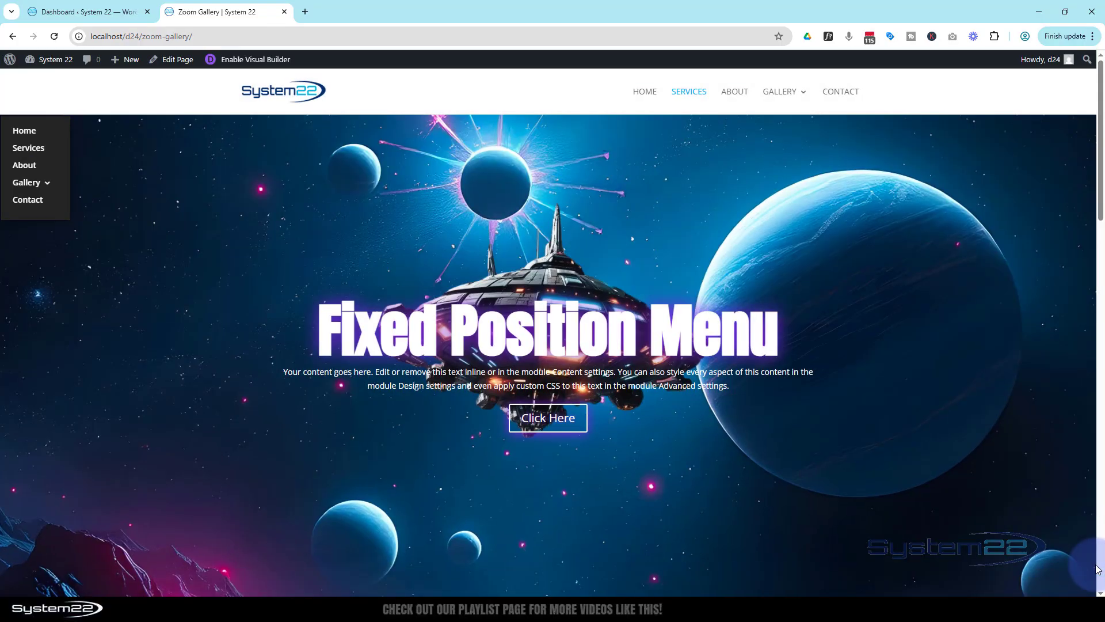
# Step: In the Visual Builder, delete the old top-left vertical menu module and review the page
pyautogui.click(253, 60)
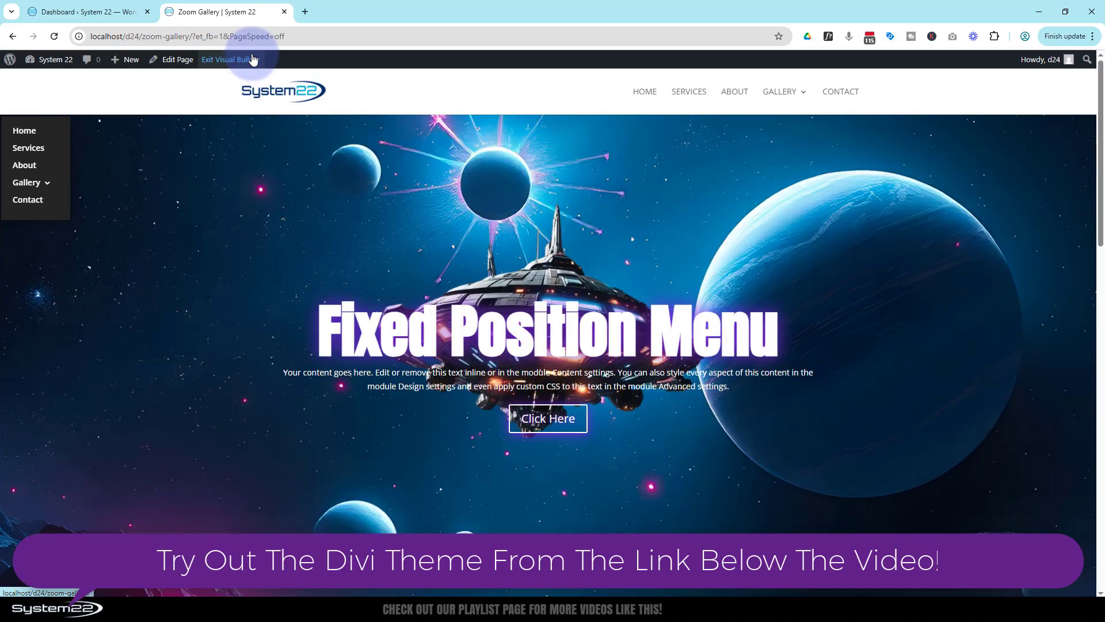
pyautogui.moveTo(51, 135)
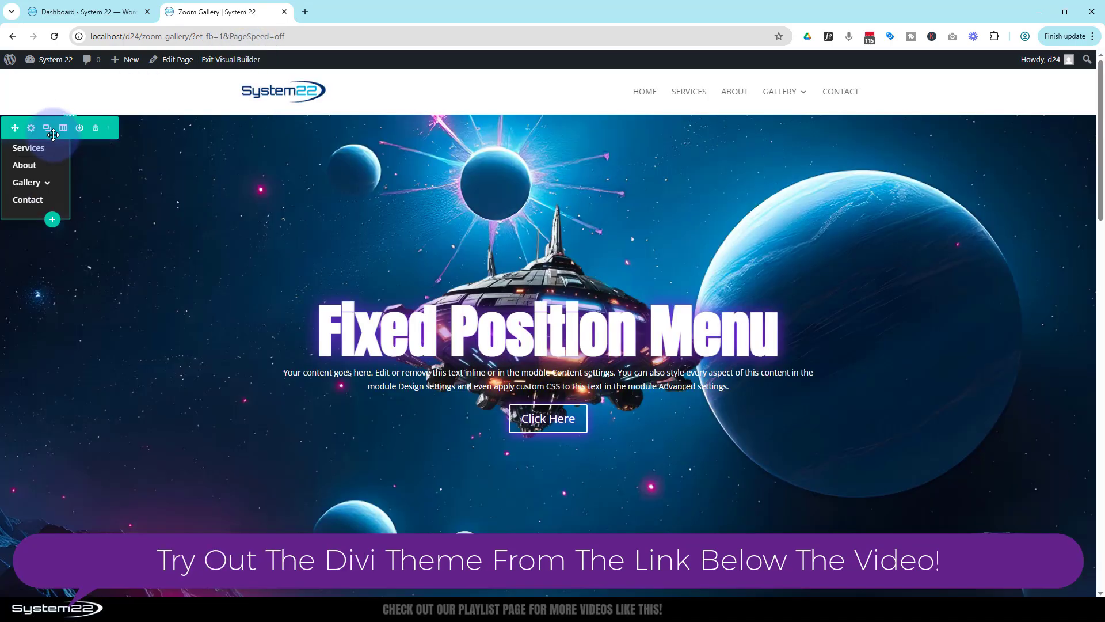
pyautogui.click(98, 133)
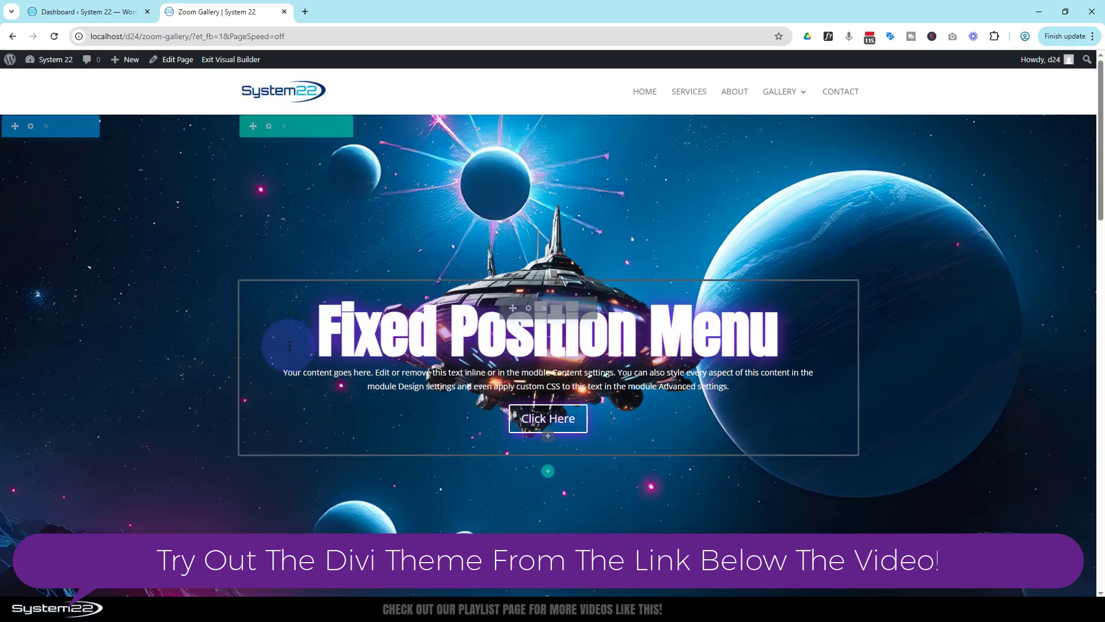
pyautogui.scroll(-2, 192, 321)
pyautogui.scroll(-7, 191, 321)
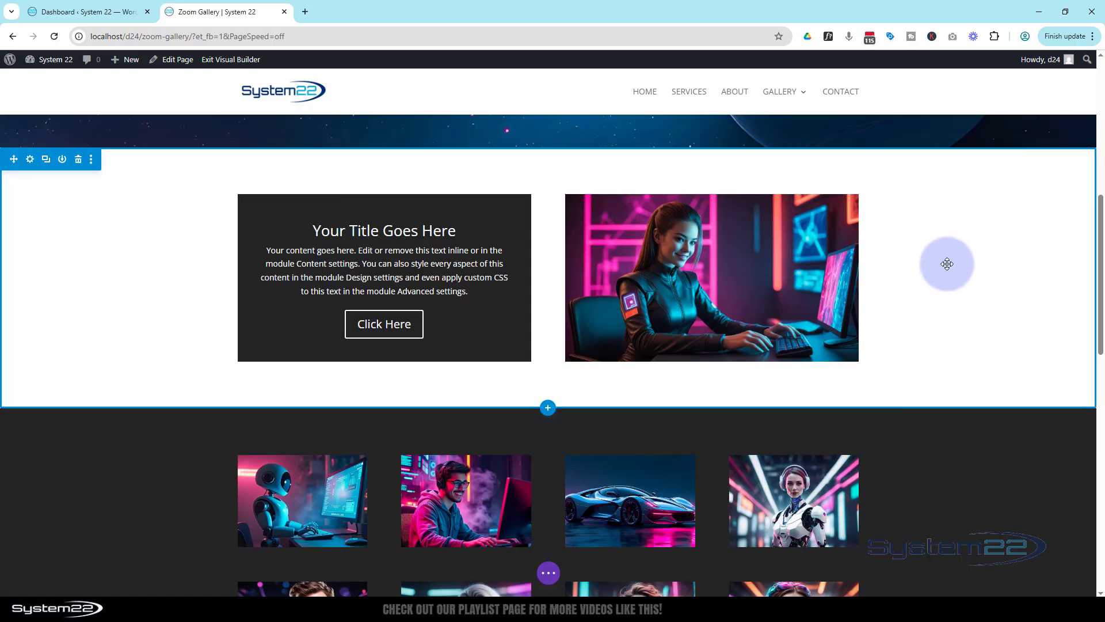
pyautogui.scroll(-15, 946, 257)
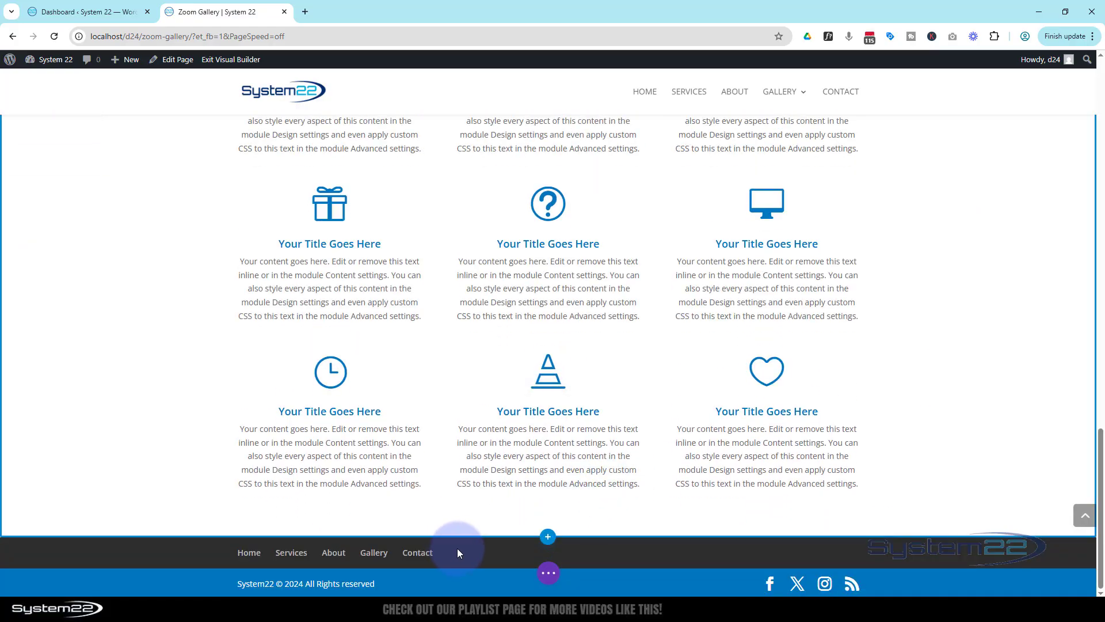
pyautogui.scroll(12, 969, 388)
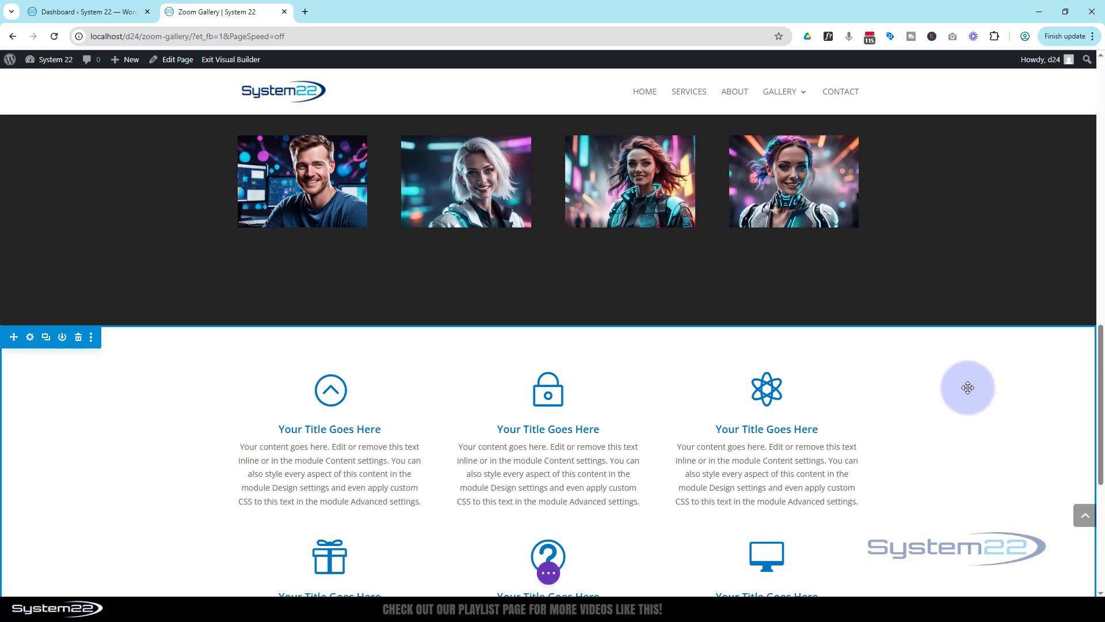
pyautogui.scroll(2, 966, 384)
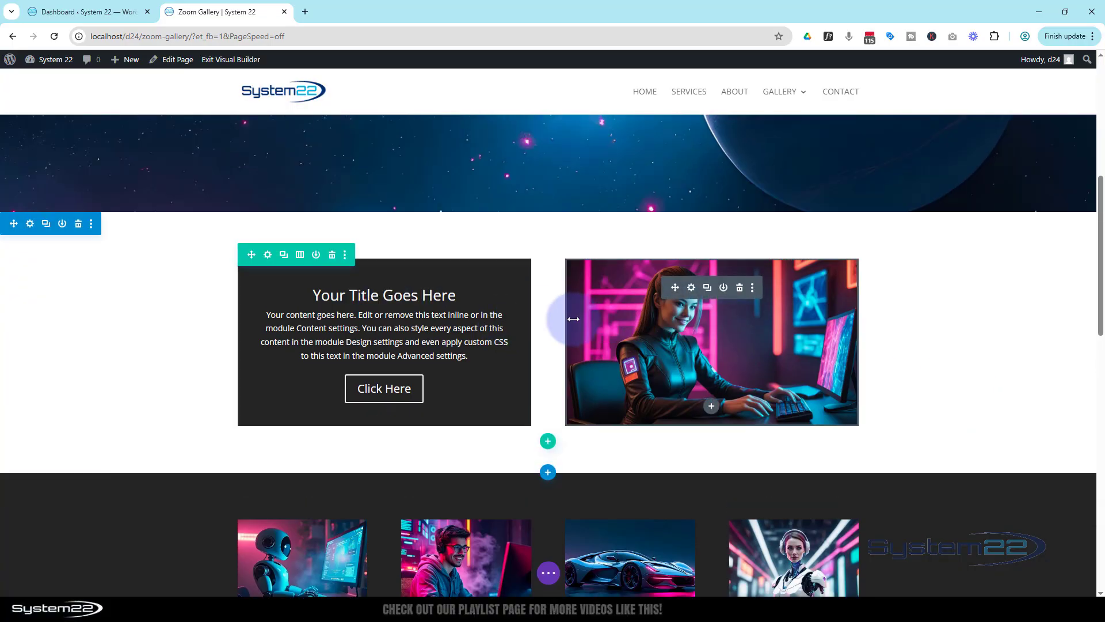
# Step: Add a one-column row with a Menu module set to the 'sticky' menu below the text-and-image row
pyautogui.click(548, 443)
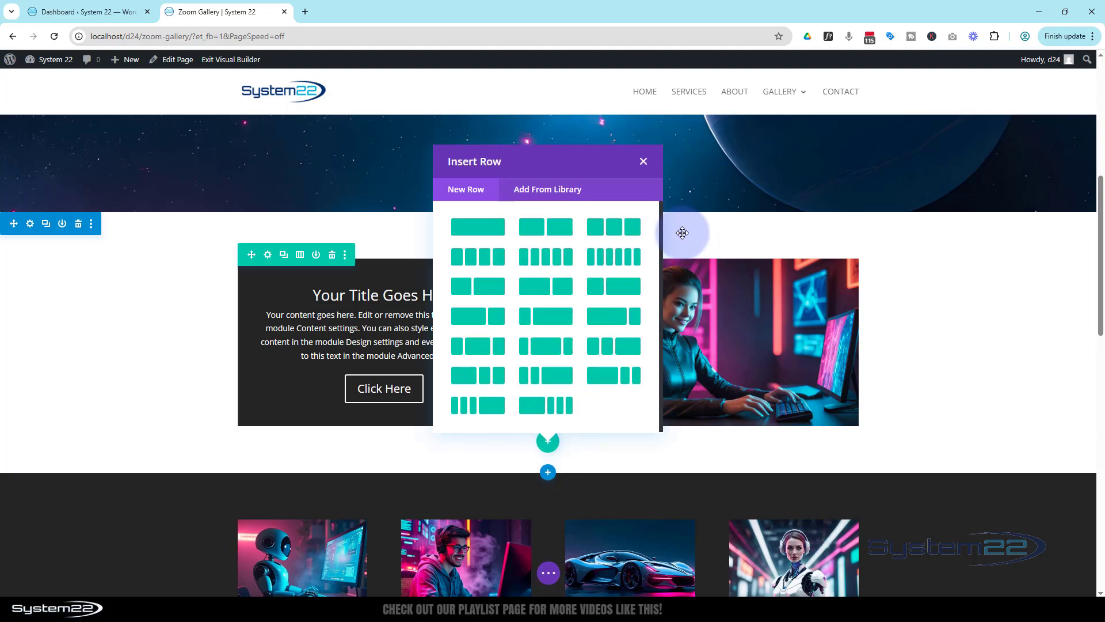
pyautogui.click(492, 227)
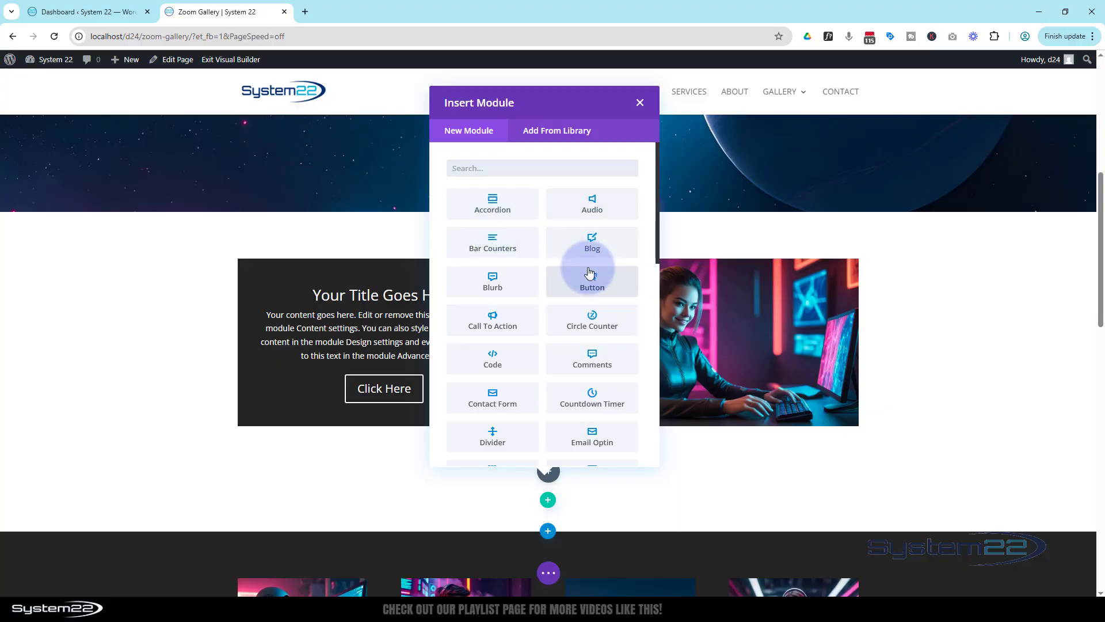
pyautogui.scroll(-7, 588, 272)
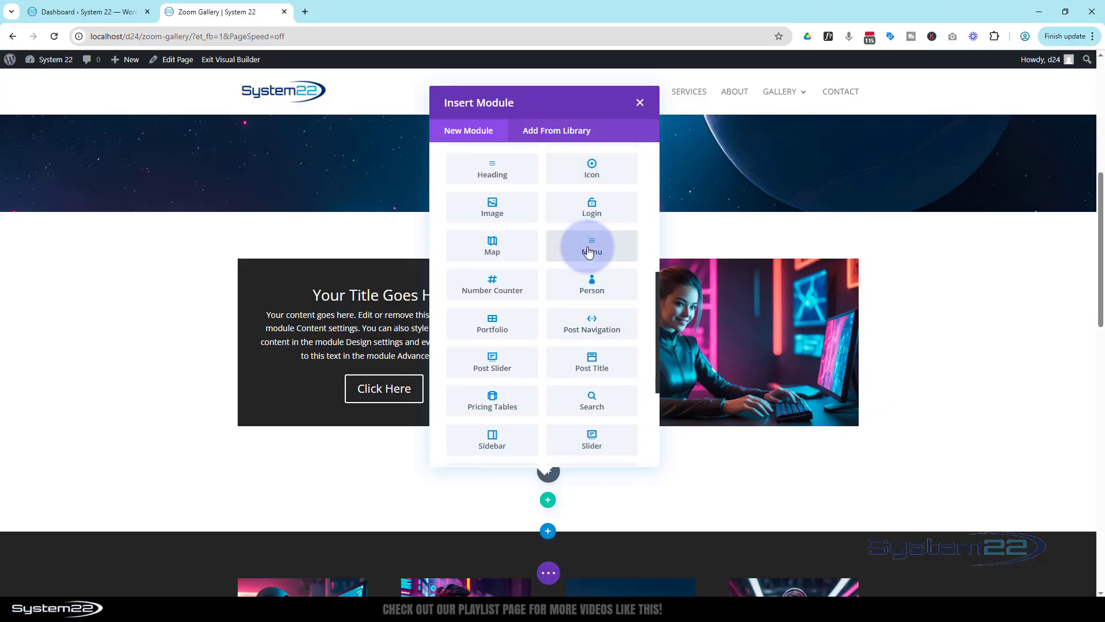
pyautogui.click(589, 249)
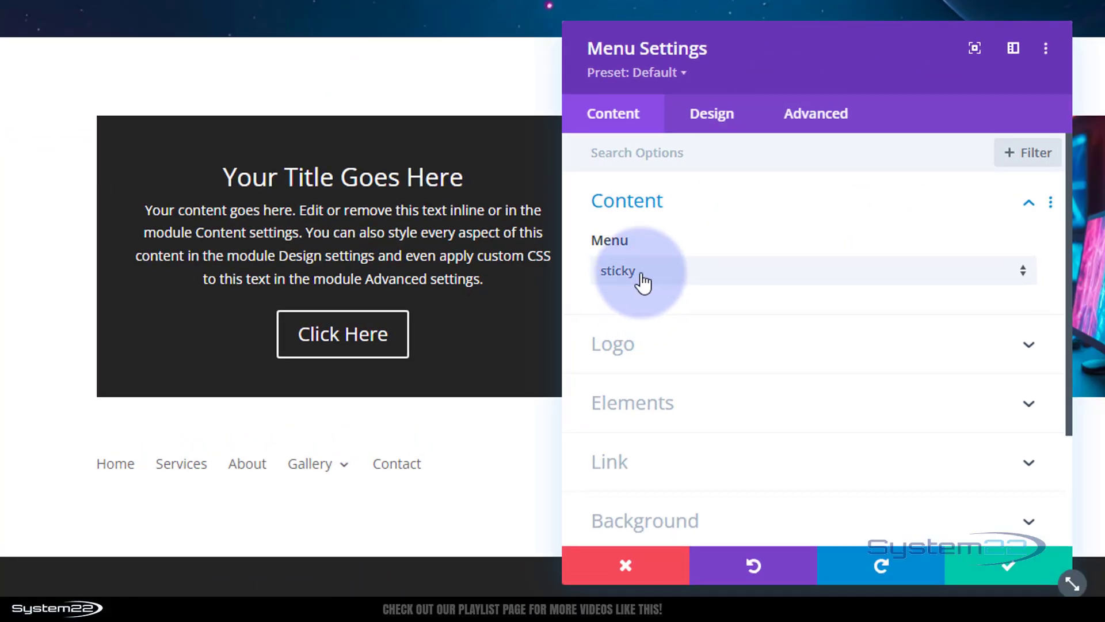
pyautogui.click(671, 279)
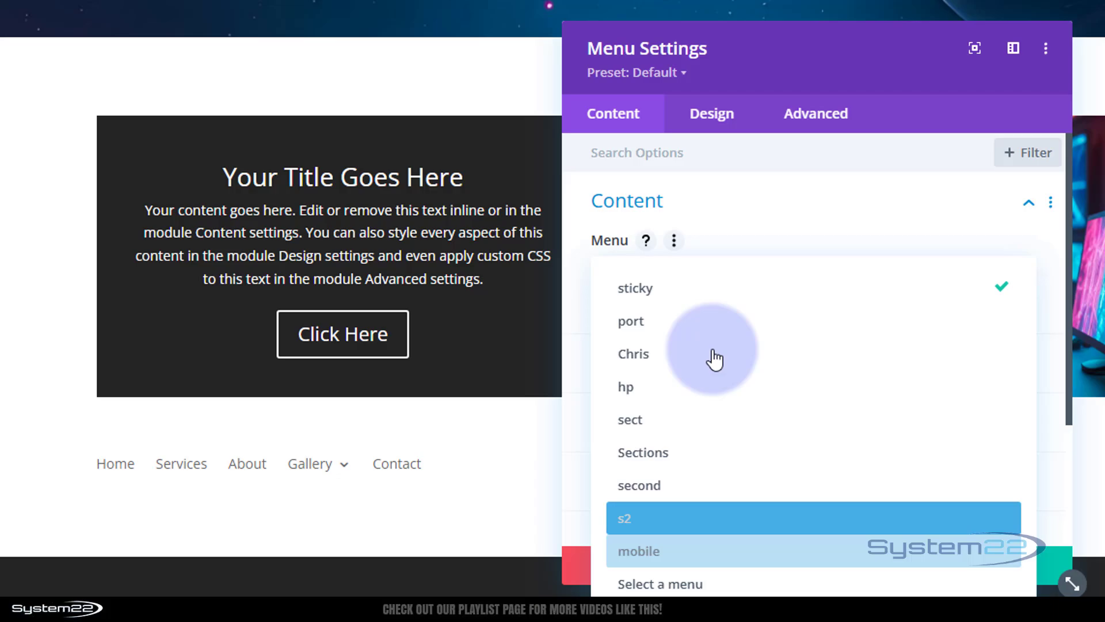
pyautogui.click(773, 236)
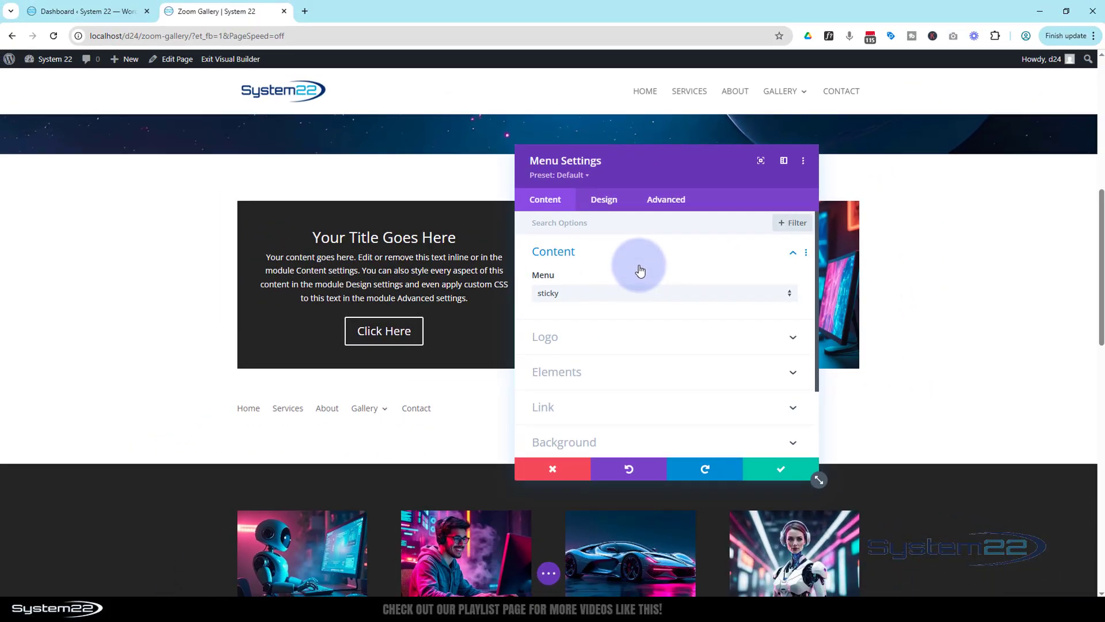
# Step: Check the dashboard's Appearance menu, then return to the Zoom Gallery page being edited
pyautogui.click(56, 11)
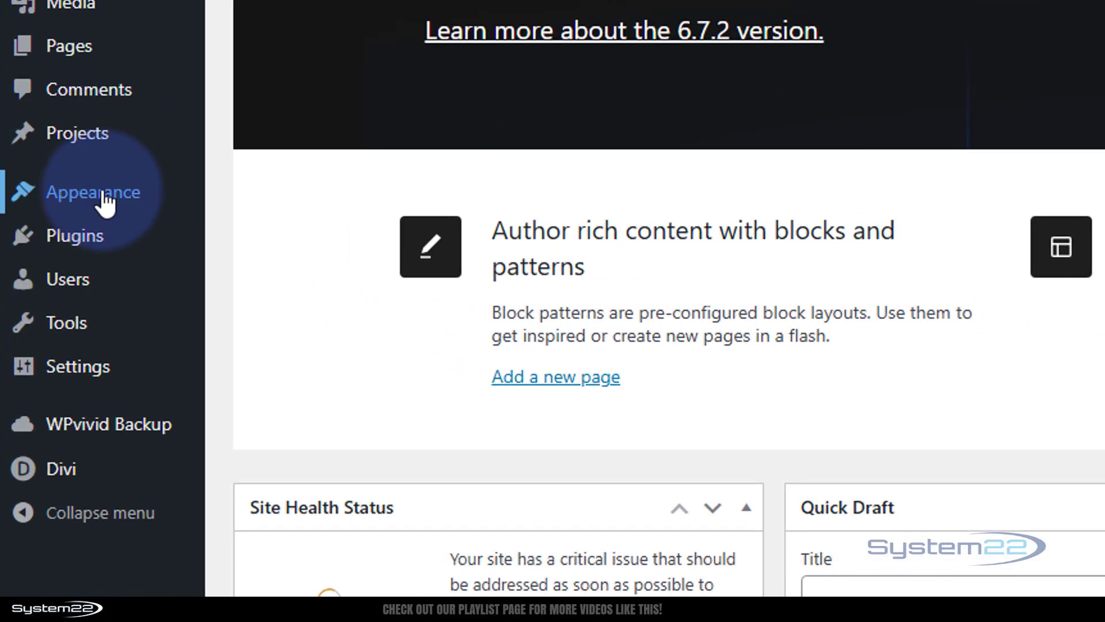
pyautogui.moveTo(43, 259)
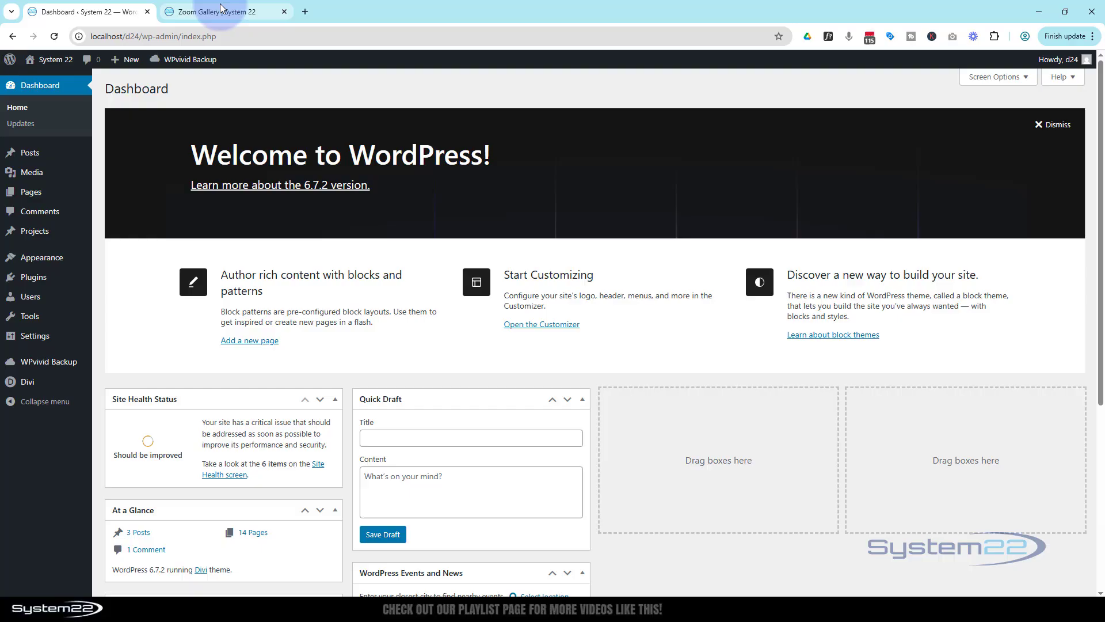
pyautogui.click(224, 12)
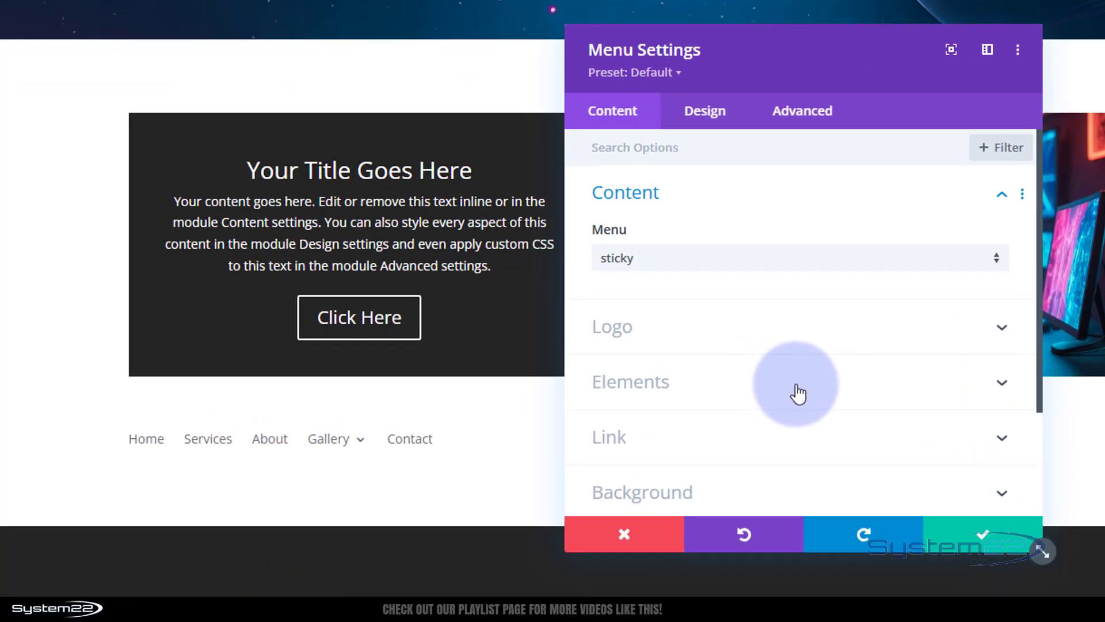
# Step: Set the menu module's background colour to dark #242424
pyautogui.click(627, 244)
pyautogui.click(691, 354)
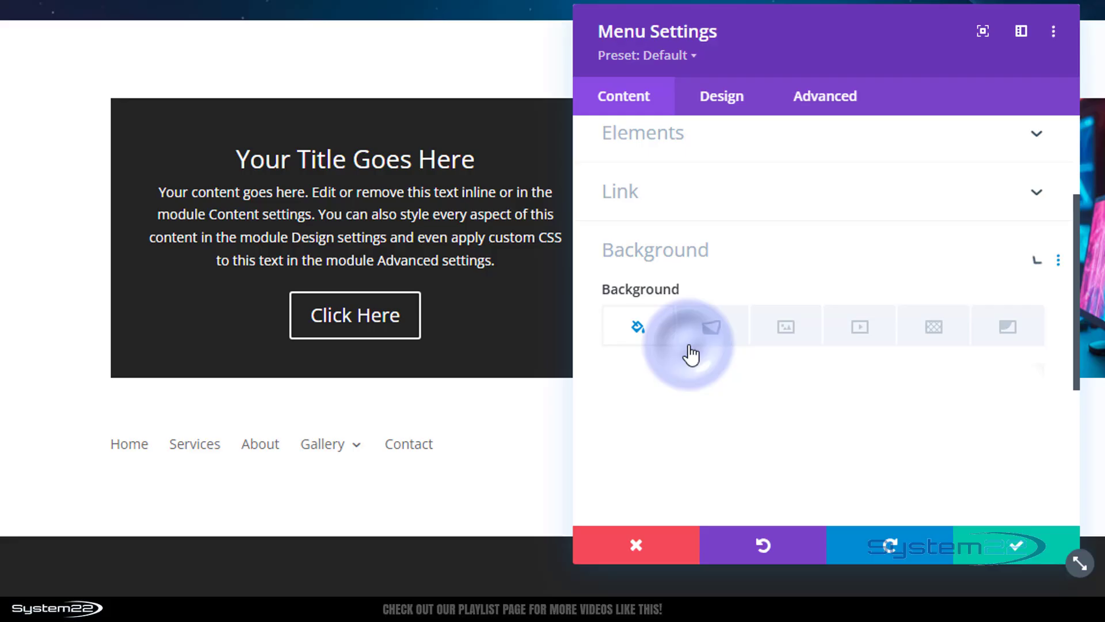
pyautogui.click(691, 353)
pyautogui.click(618, 347)
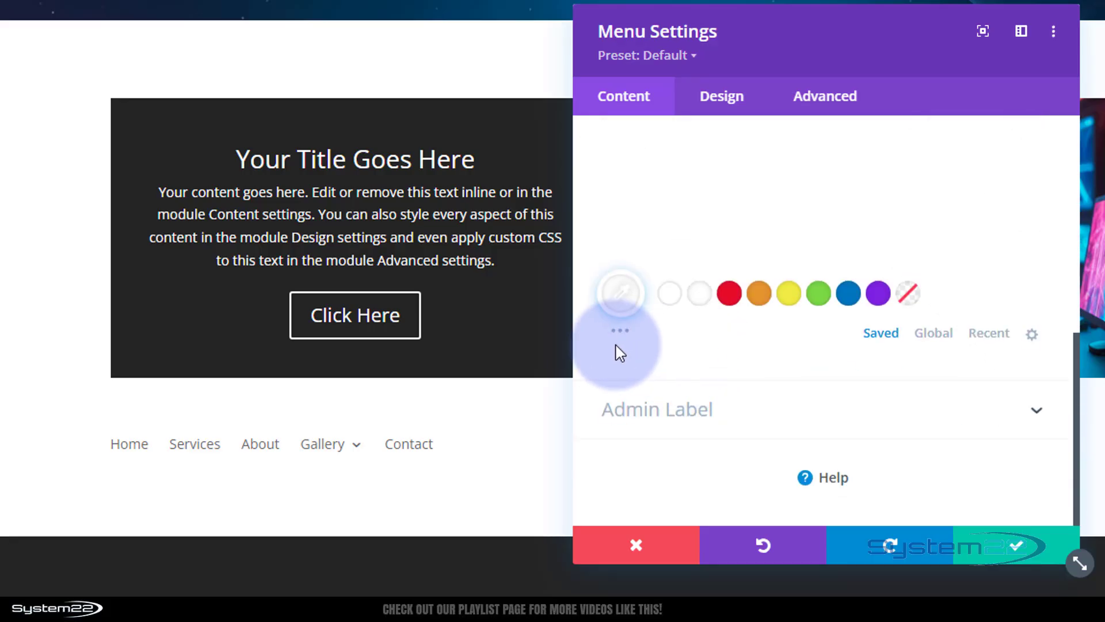
pyautogui.click(619, 344)
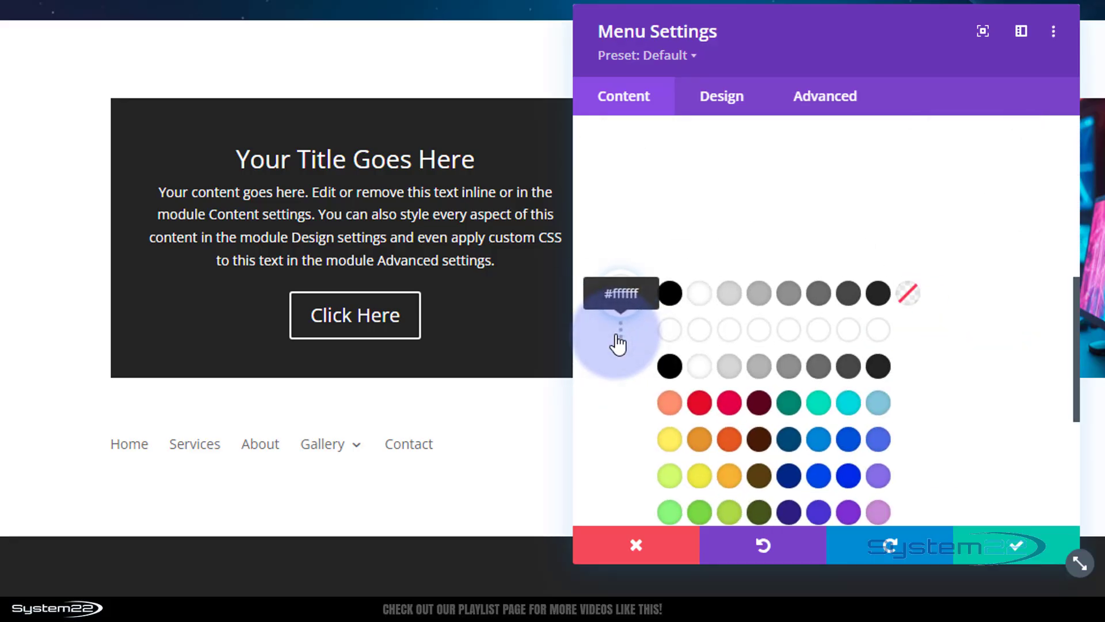
pyautogui.click(877, 368)
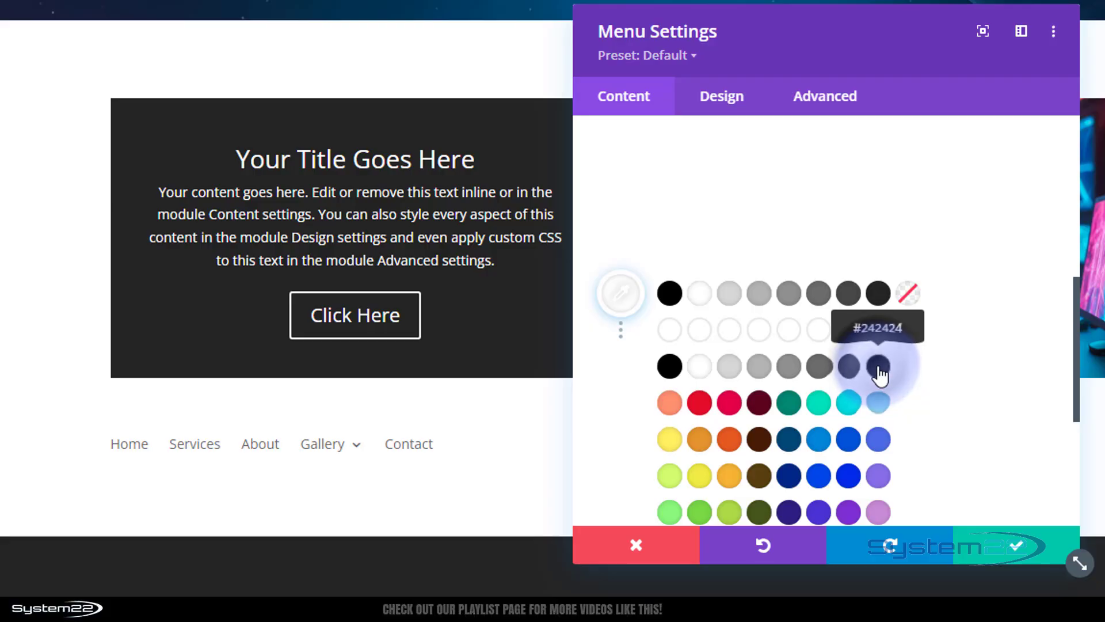
pyautogui.click(784, 167)
# Step: Make the menu's active link and text colour white, Semi Bold and uppercase
pyautogui.click(730, 103)
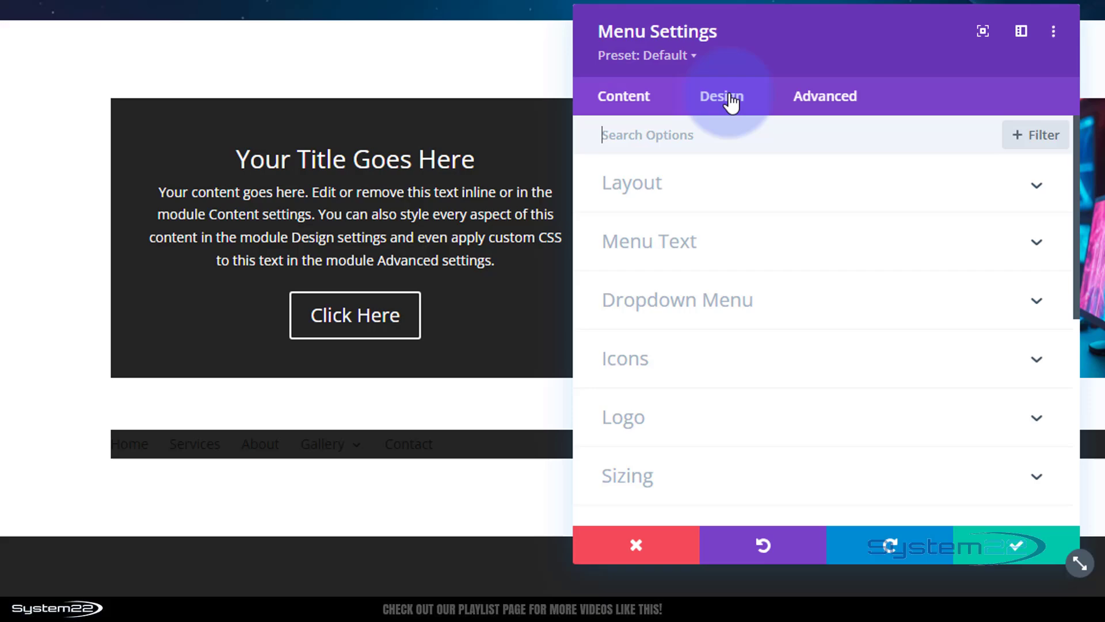
pyautogui.click(759, 248)
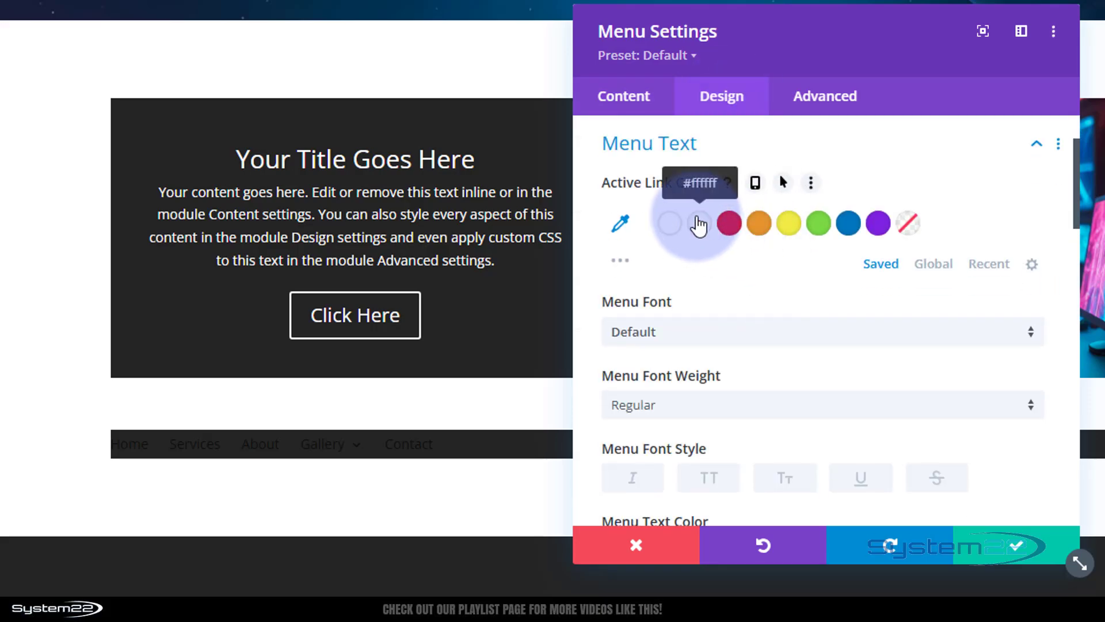
pyautogui.click(695, 224)
pyautogui.scroll(-5, 727, 276)
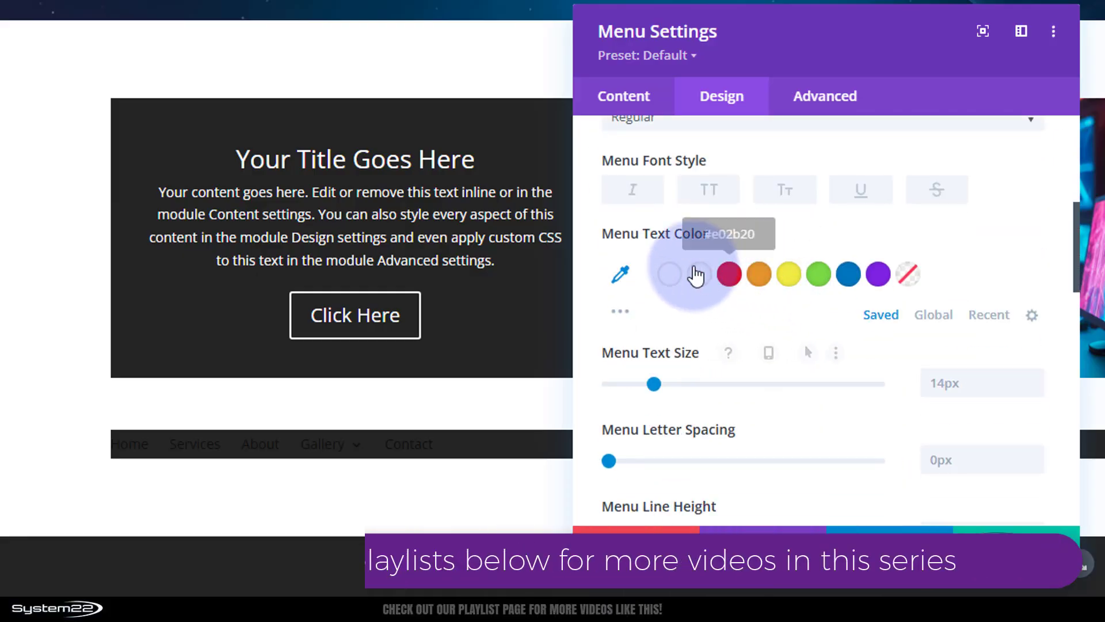
pyautogui.click(704, 276)
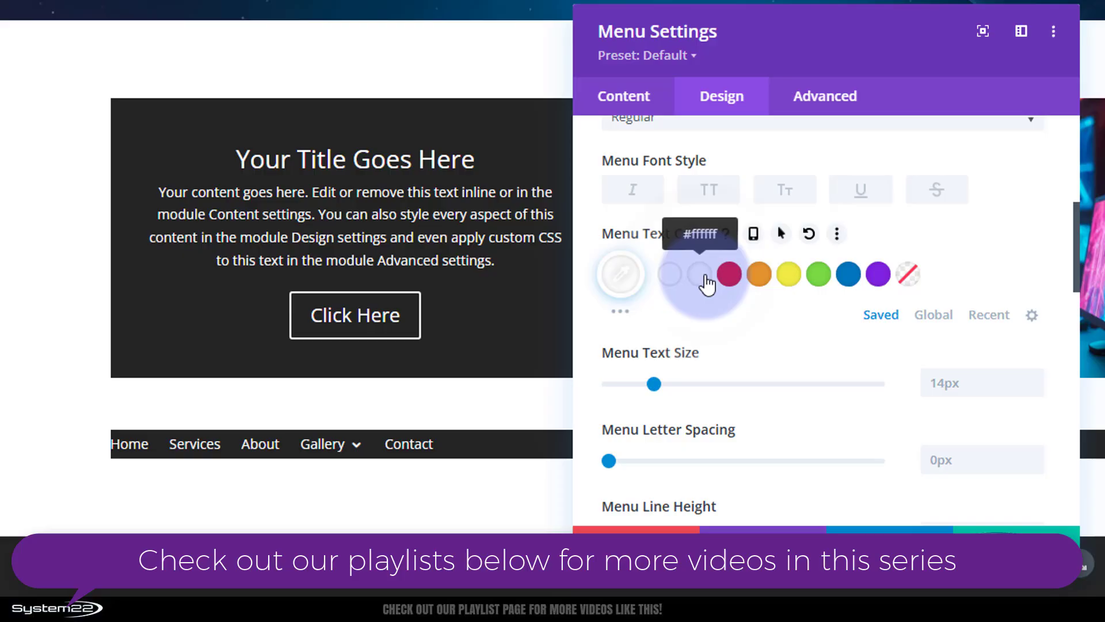
pyautogui.scroll(2, 698, 320)
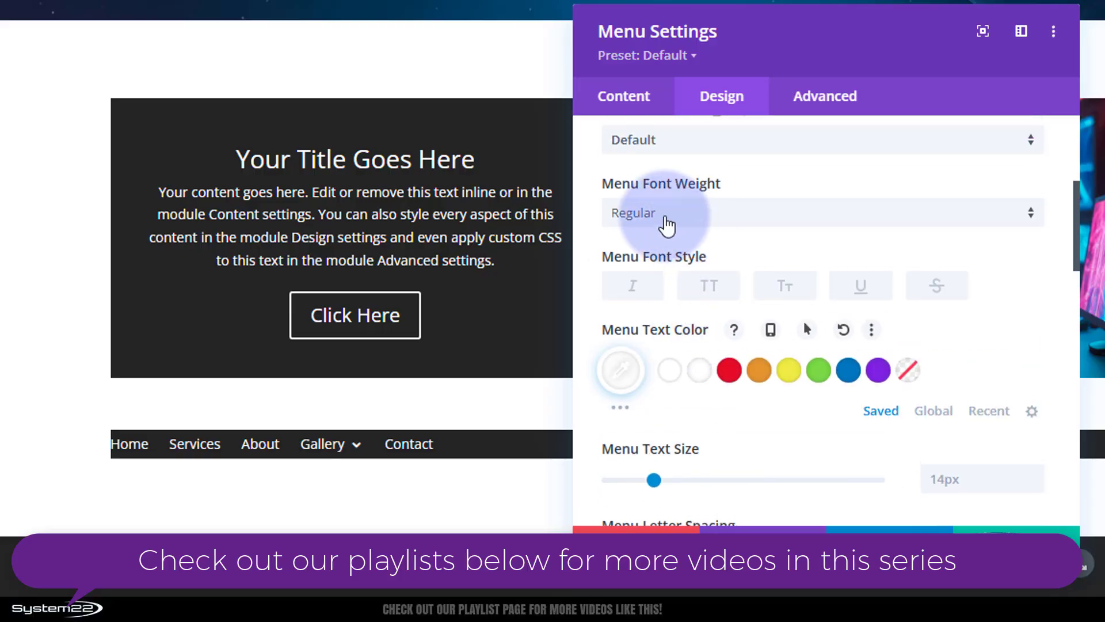
pyautogui.click(636, 228)
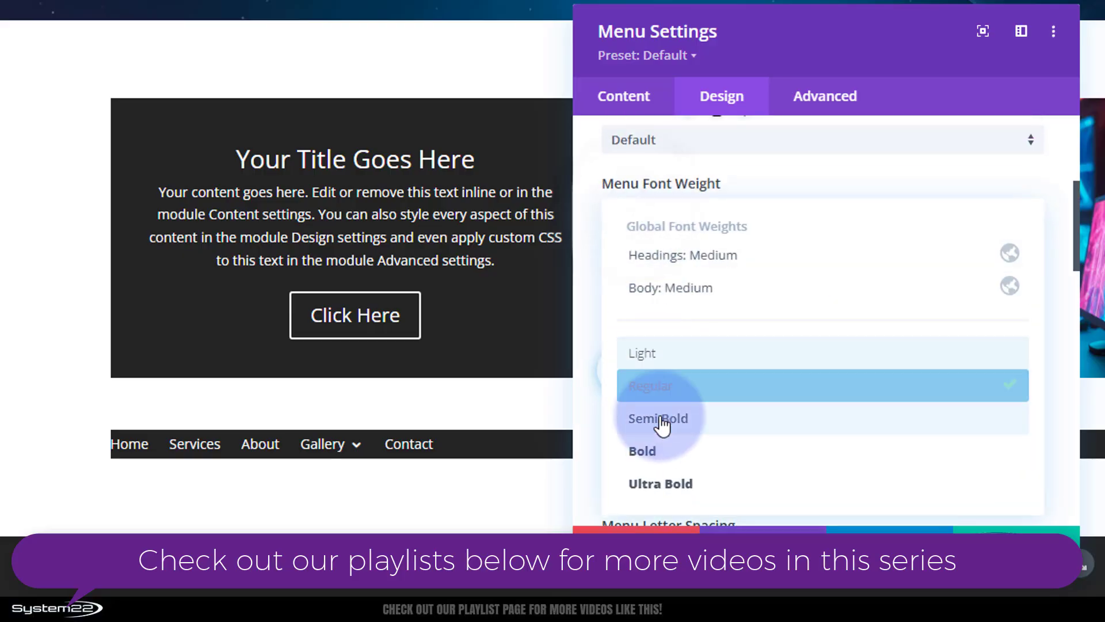
pyautogui.click(635, 422)
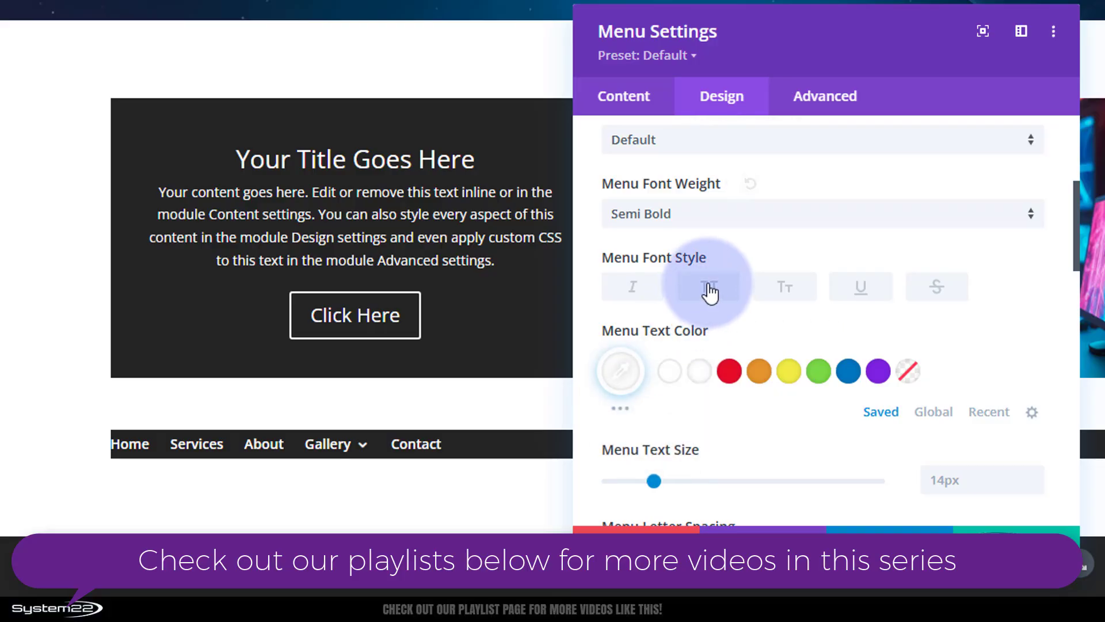
pyautogui.click(710, 288)
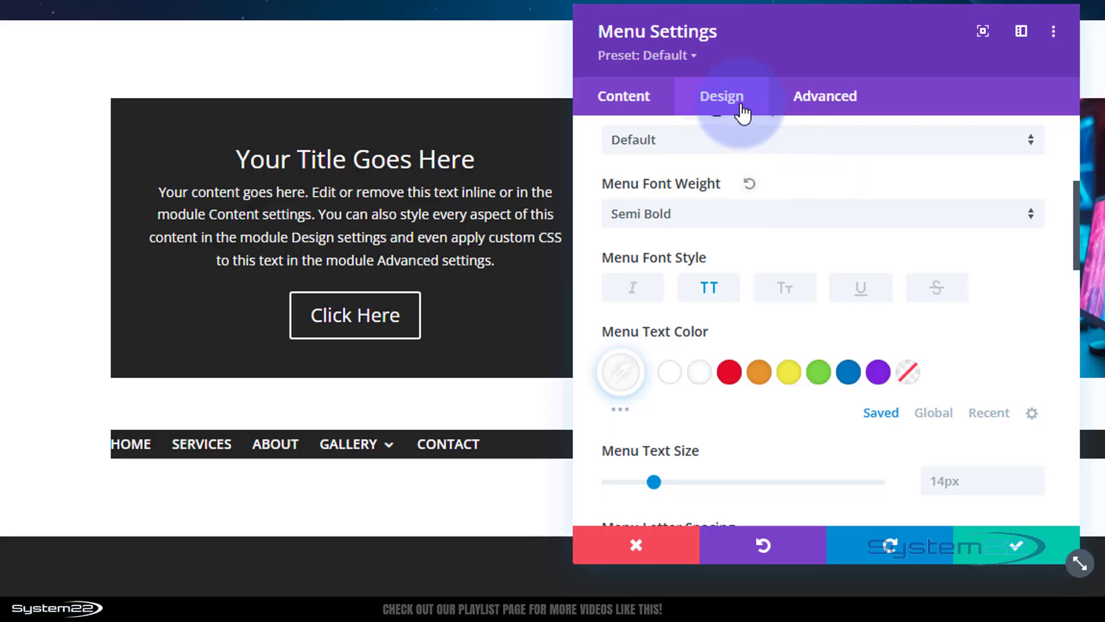
# Step: Set Padding Left to 20px and link it so Padding Right also becomes 20px
pyautogui.scroll(-10, 791, 190)
pyautogui.scroll(-5, 793, 199)
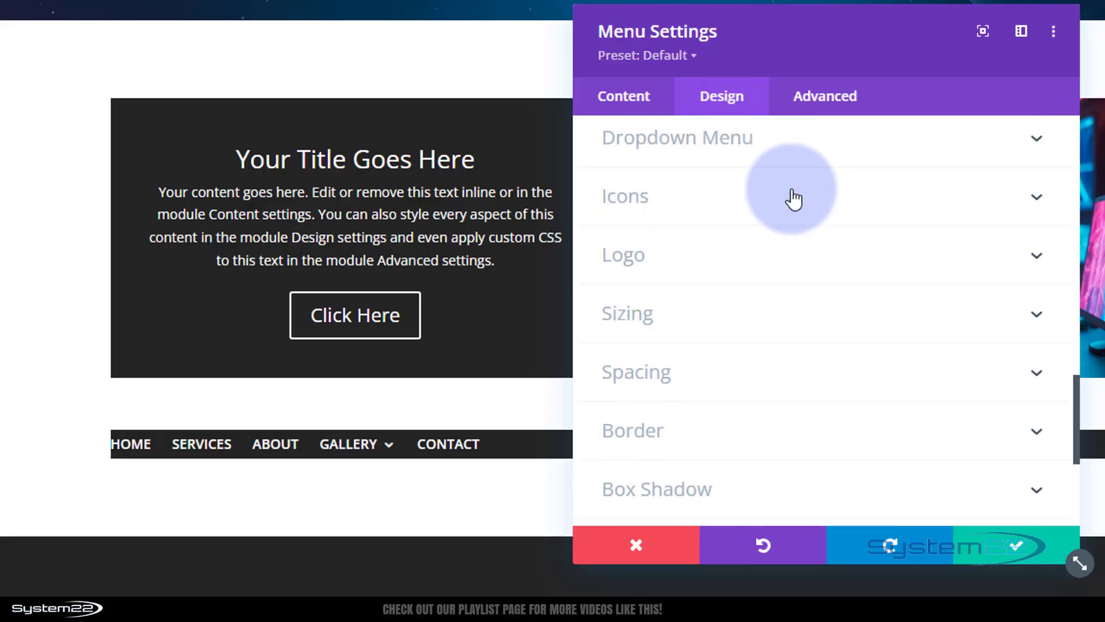
pyautogui.click(765, 337)
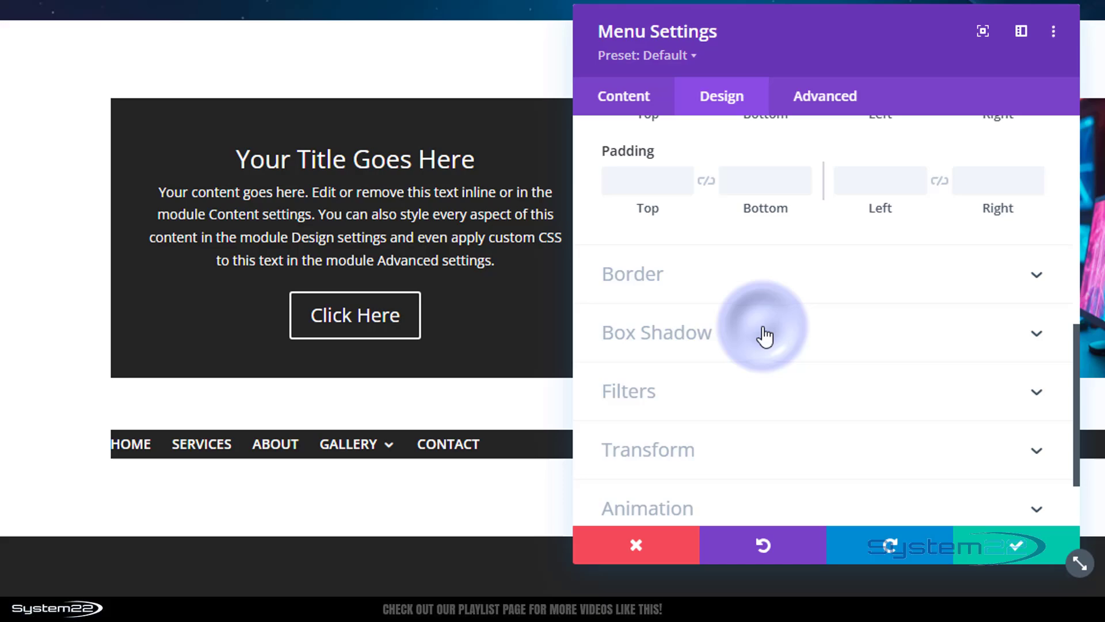
pyautogui.click(868, 314)
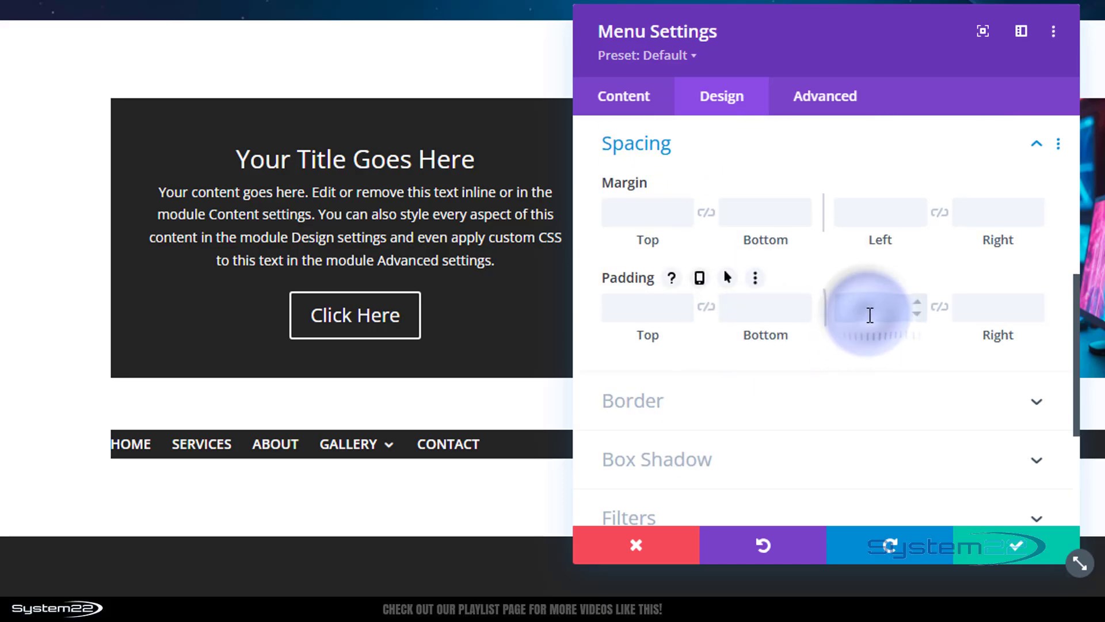
pyautogui.write('20px')
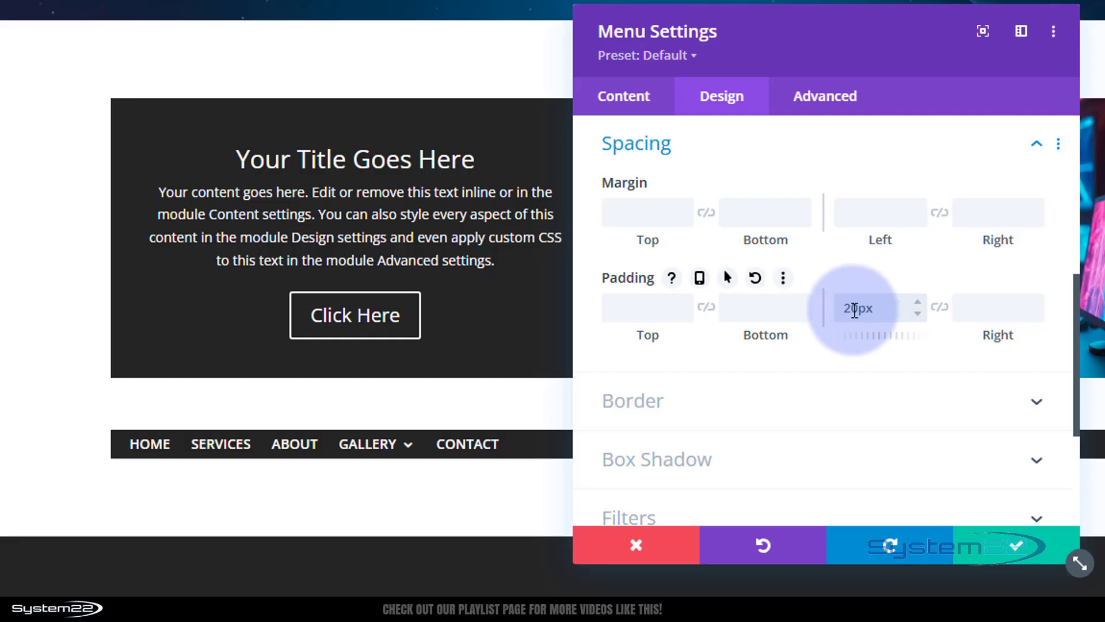
pyautogui.moveTo(801, 51); pyautogui.dragTo(523, 78)
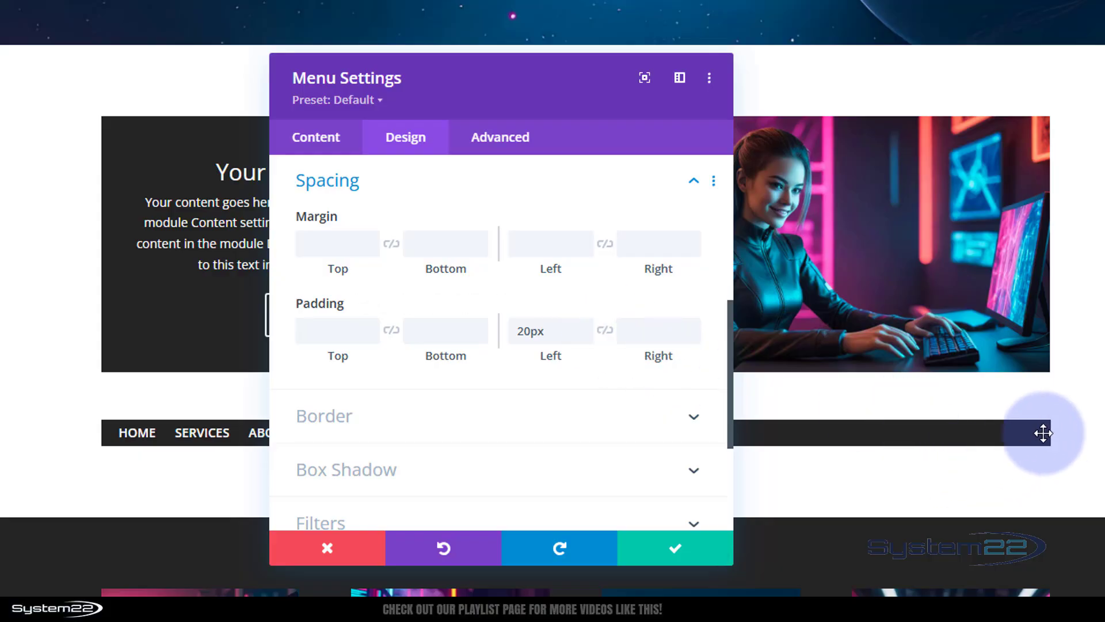
pyautogui.click(608, 336)
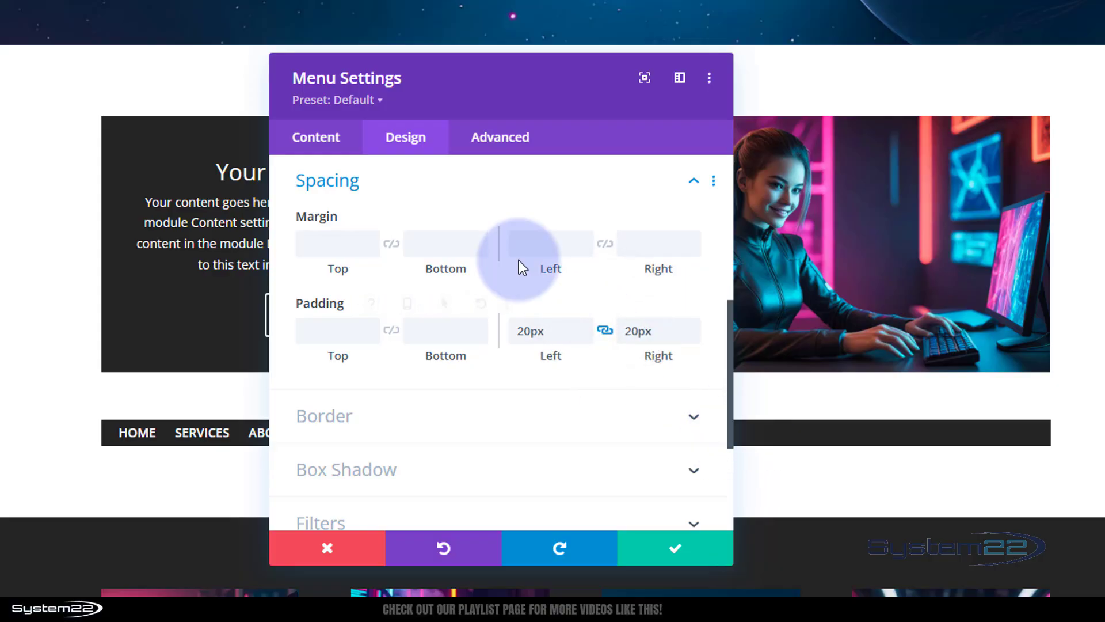
pyautogui.moveTo(558, 99); pyautogui.dragTo(833, 113)
pyautogui.click(803, 272)
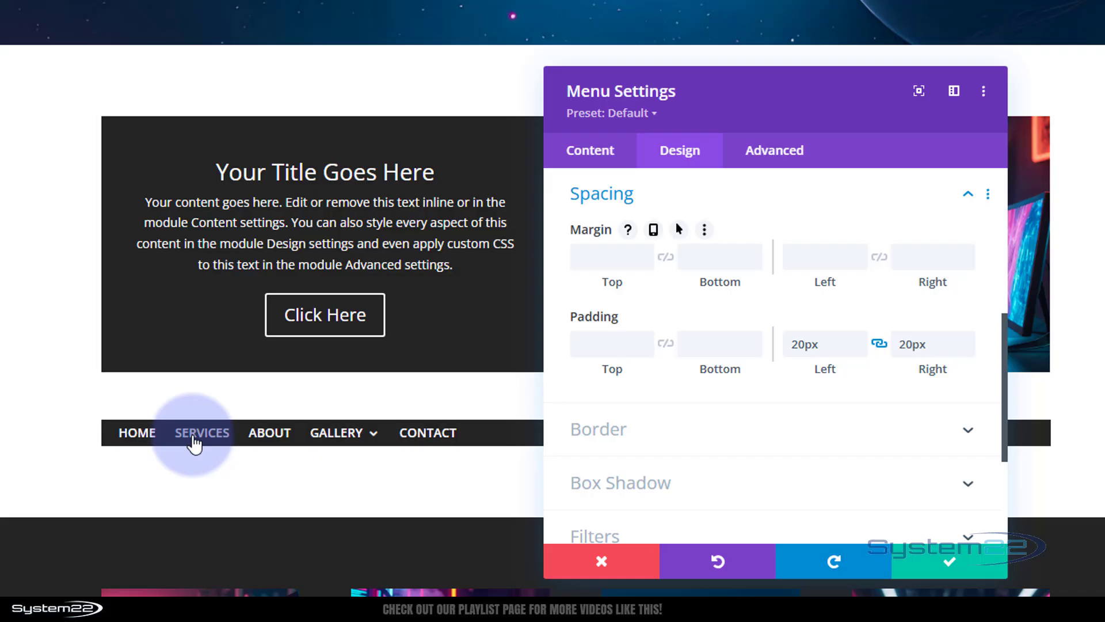
# Step: Give Menu Text Color an orange hover state while the normal colour stays white
pyautogui.moveTo(333, 440)
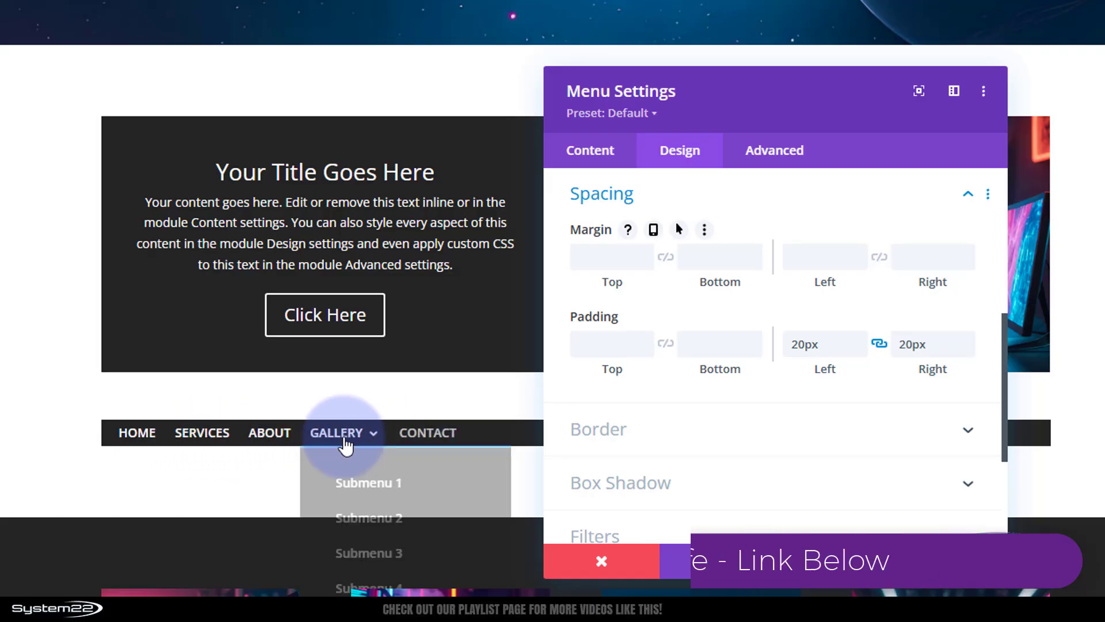
pyautogui.scroll(6, 737, 424)
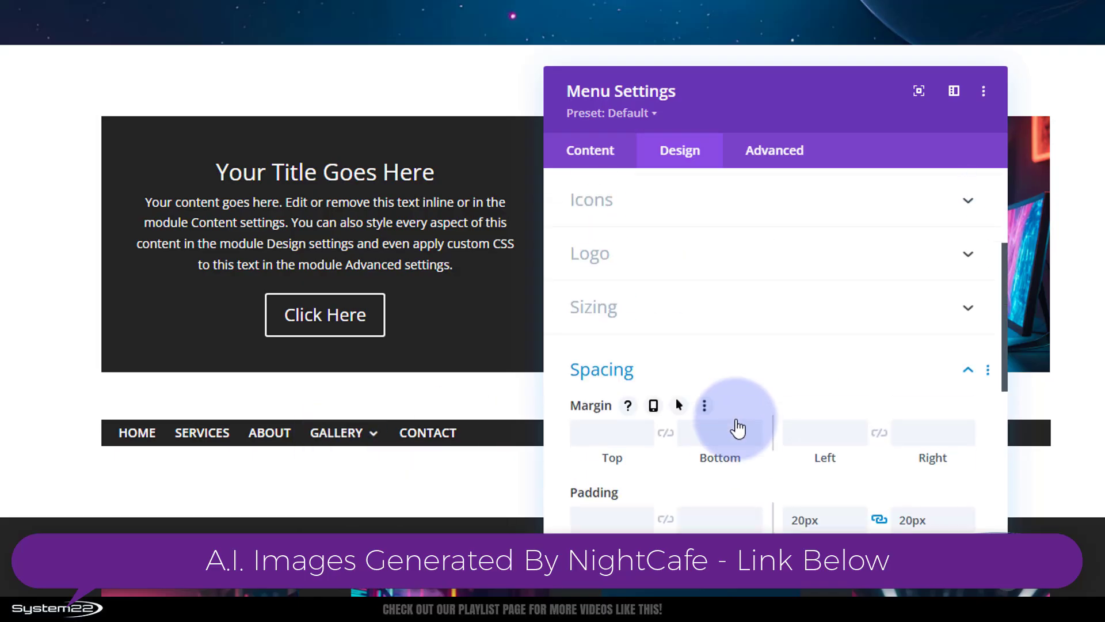
pyautogui.click(749, 287)
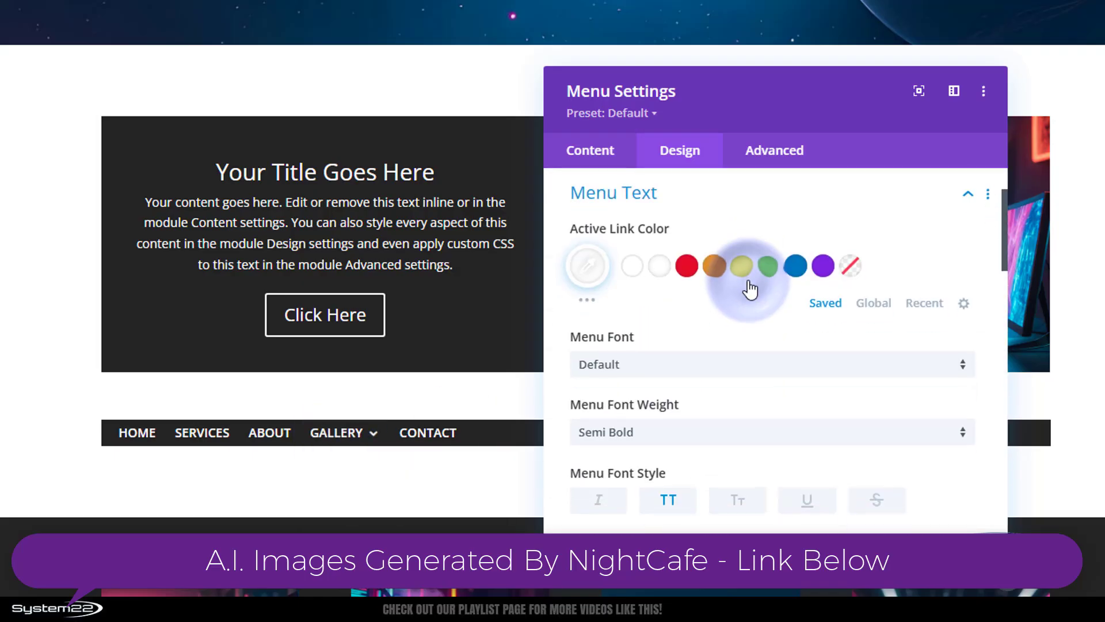
pyautogui.scroll(-4, 742, 329)
pyautogui.moveTo(627, 368)
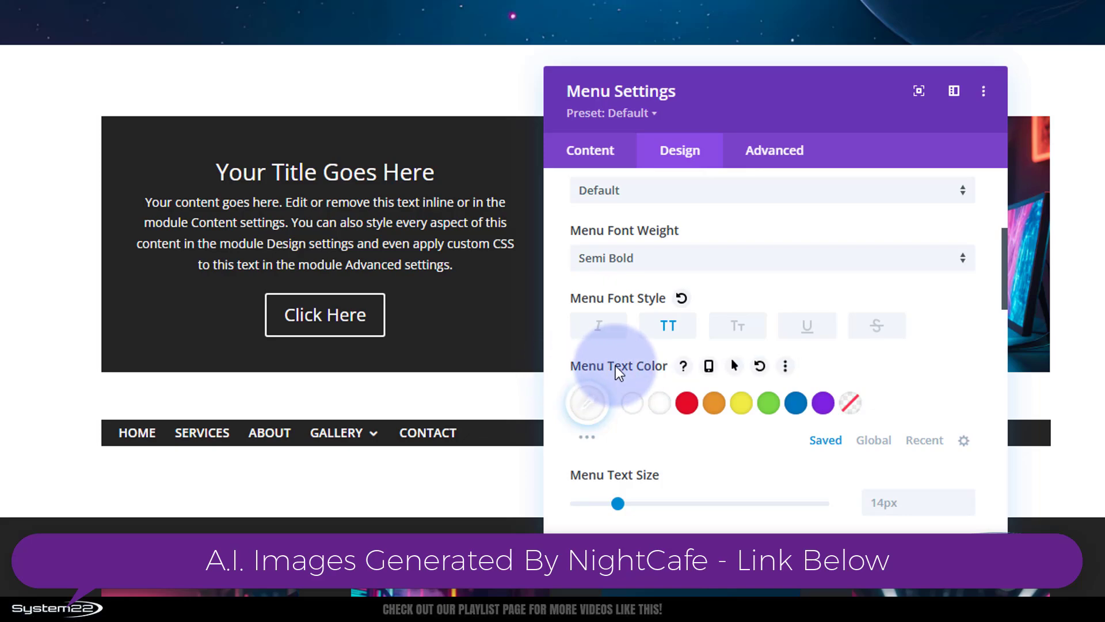
pyautogui.click(734, 366)
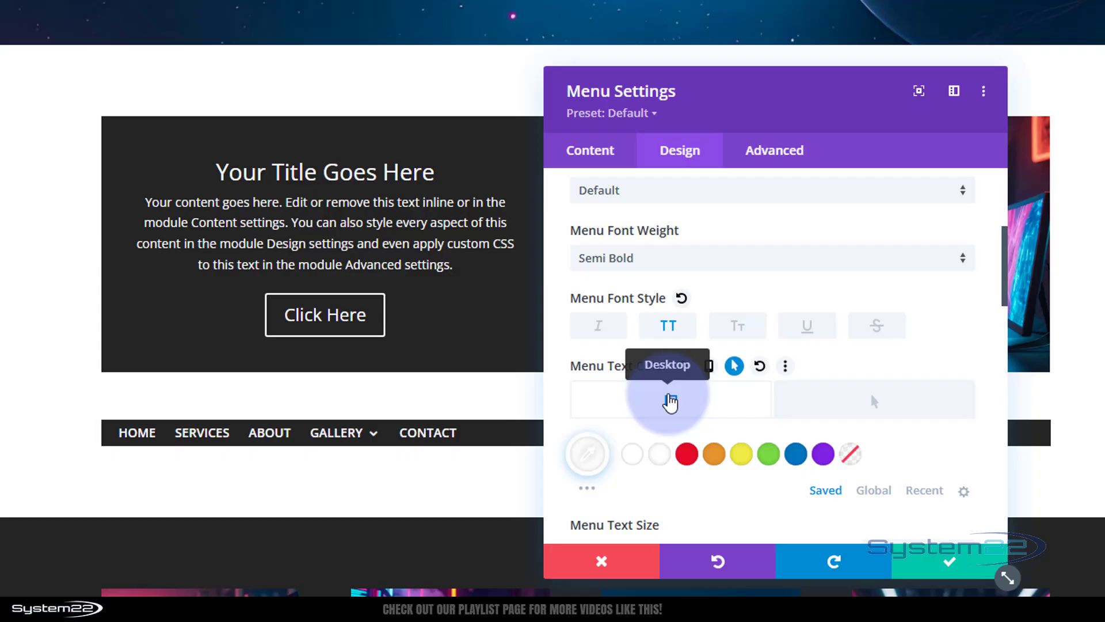
pyautogui.click(874, 410)
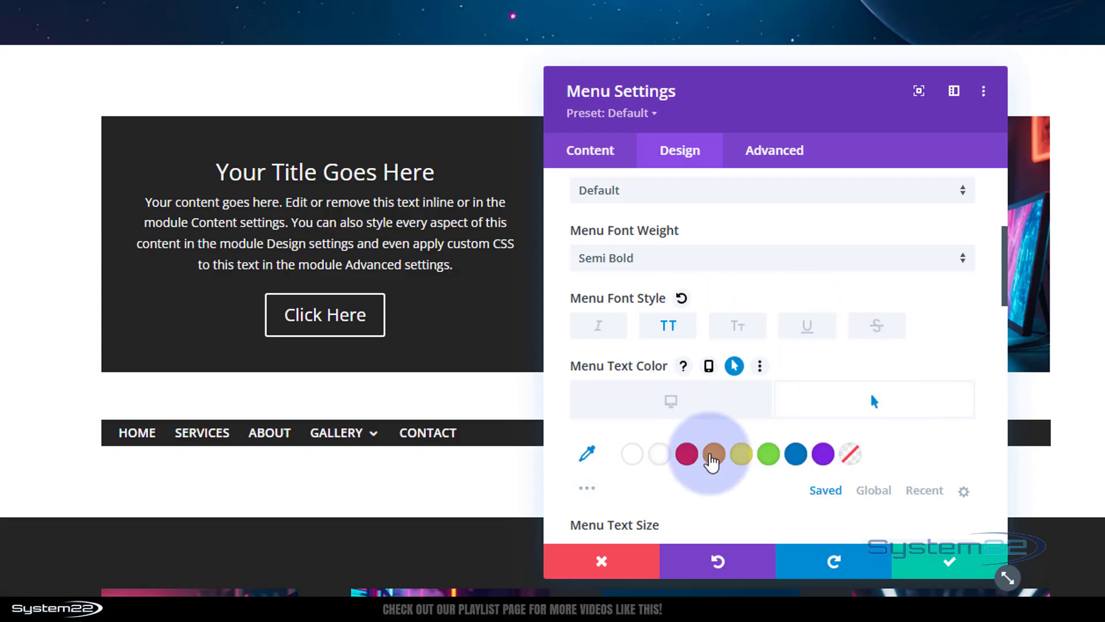
pyautogui.click(714, 455)
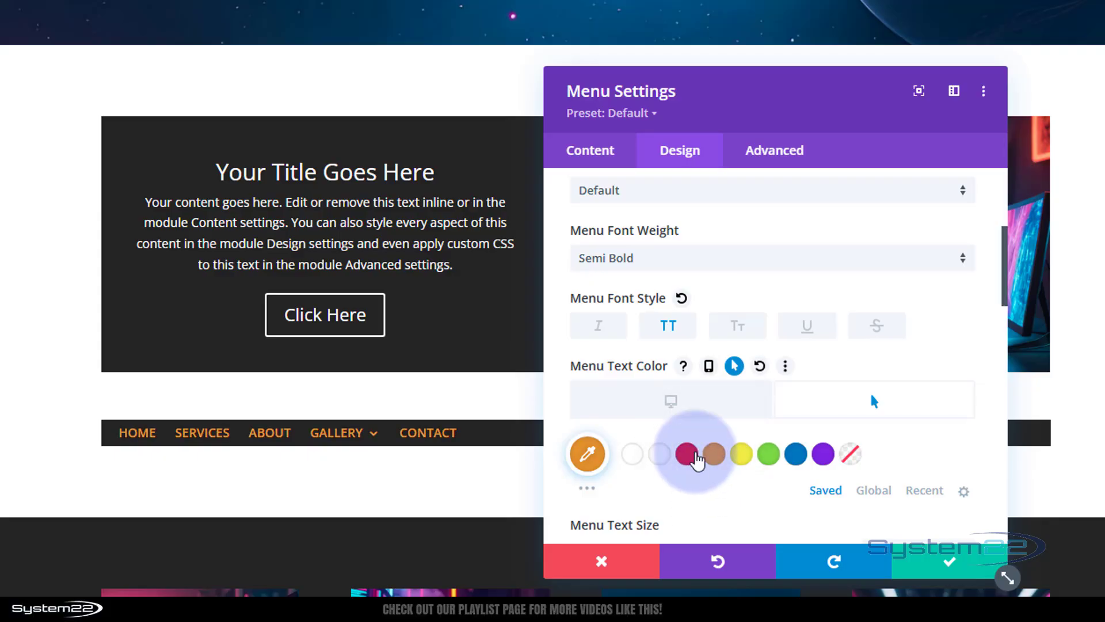
pyautogui.click(686, 415)
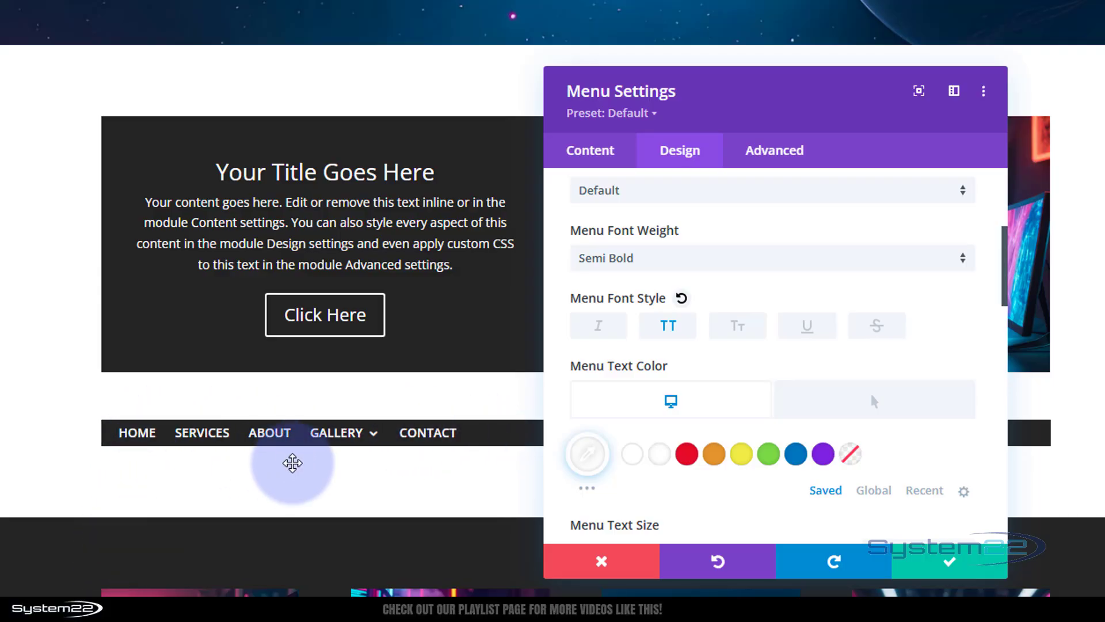
# Step: Set the menu module's Sizing width to 120px
pyautogui.moveTo(817, 116); pyautogui.dragTo(959, 0)
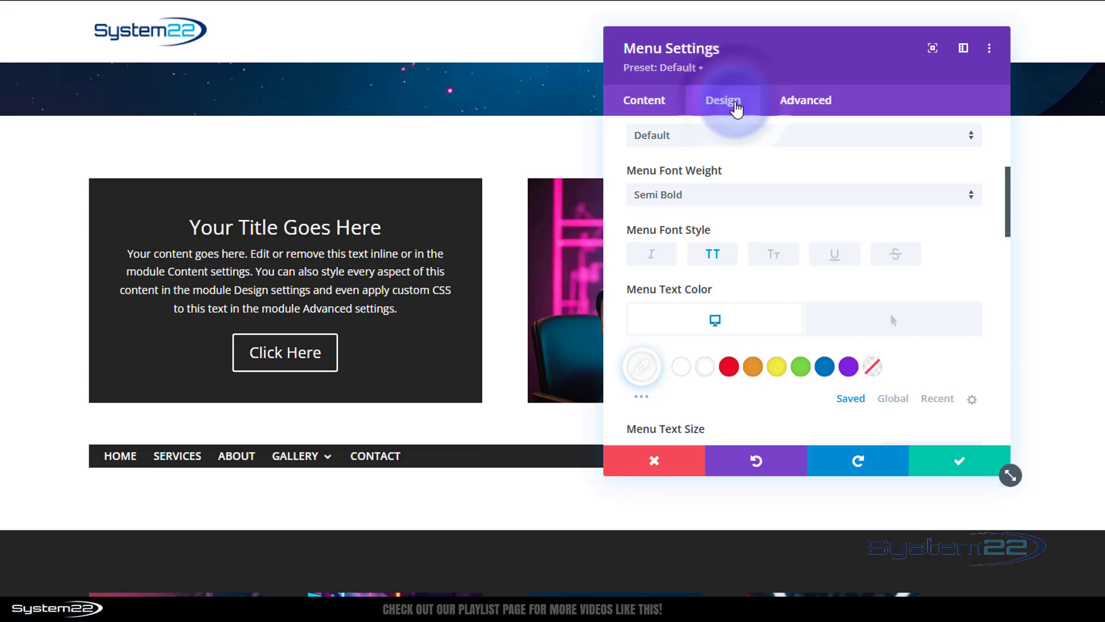
pyautogui.scroll(-7, 732, 256)
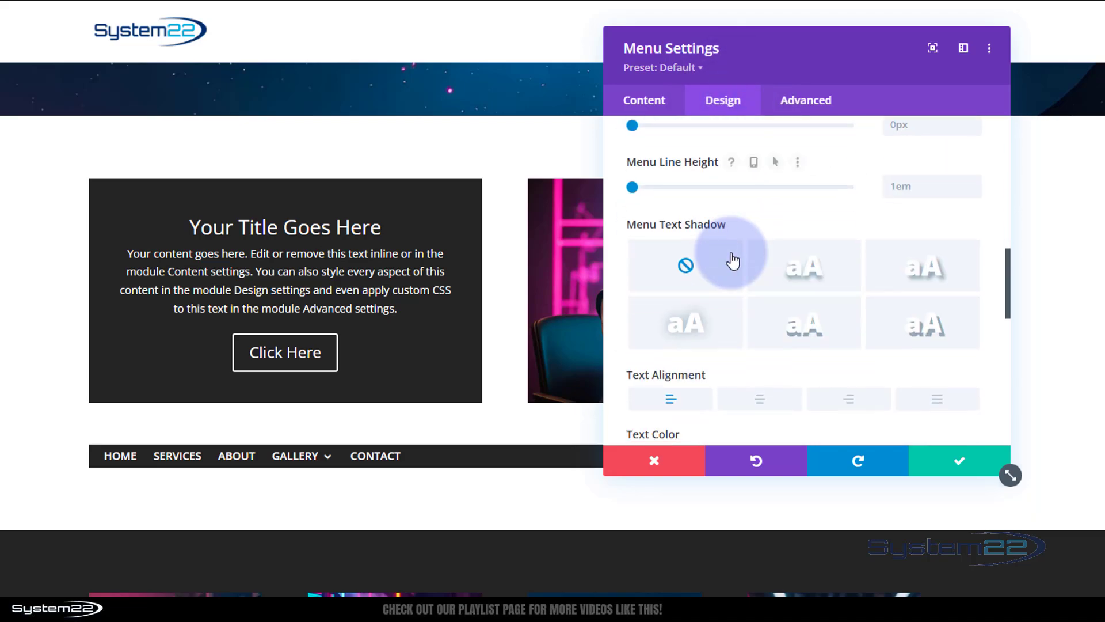
pyautogui.scroll(-8, 731, 257)
pyautogui.click(717, 281)
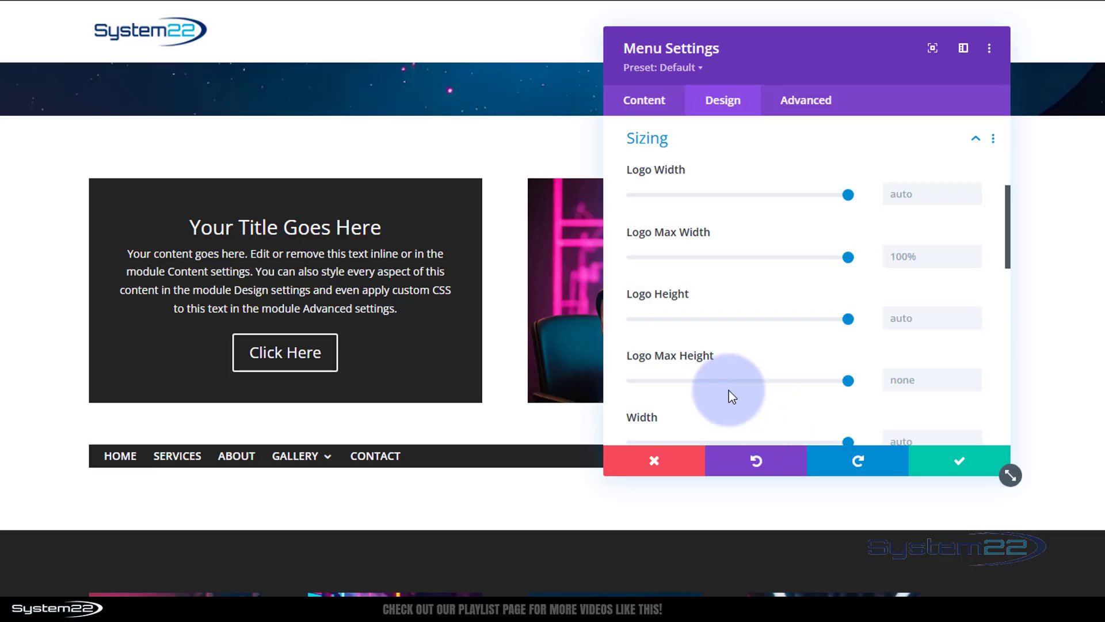
pyautogui.scroll(-3, 731, 385)
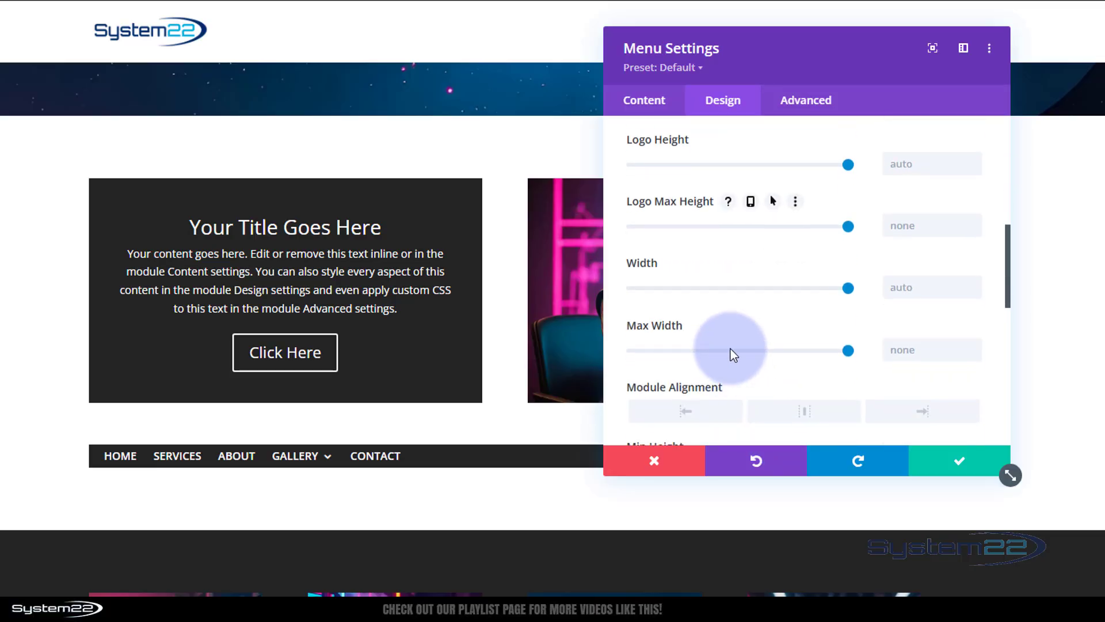
pyautogui.click(902, 288)
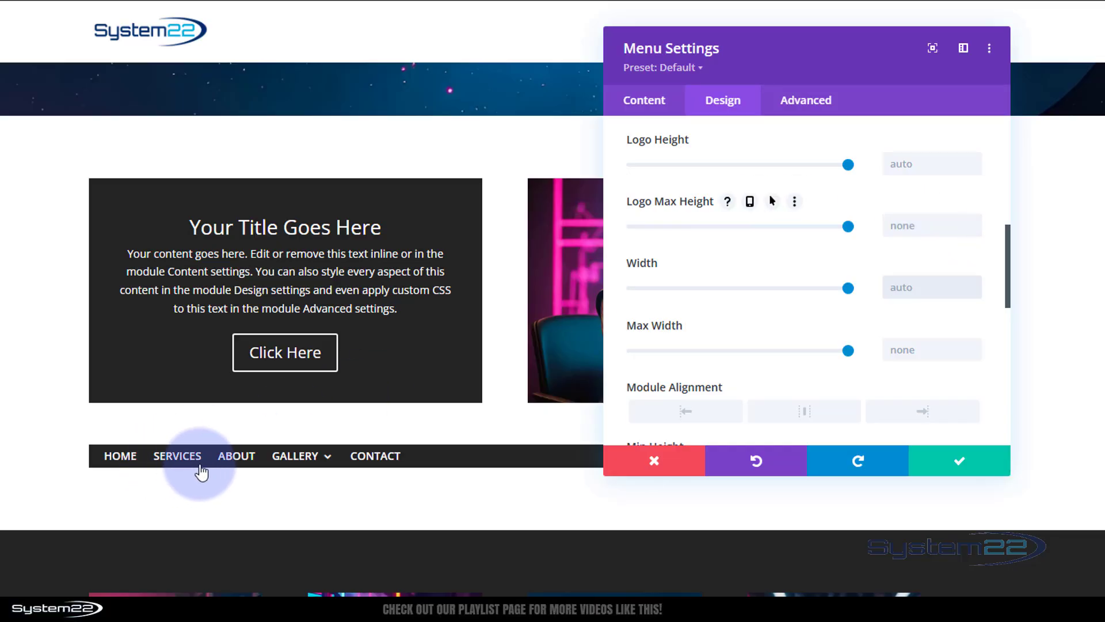
pyautogui.moveTo(279, 470)
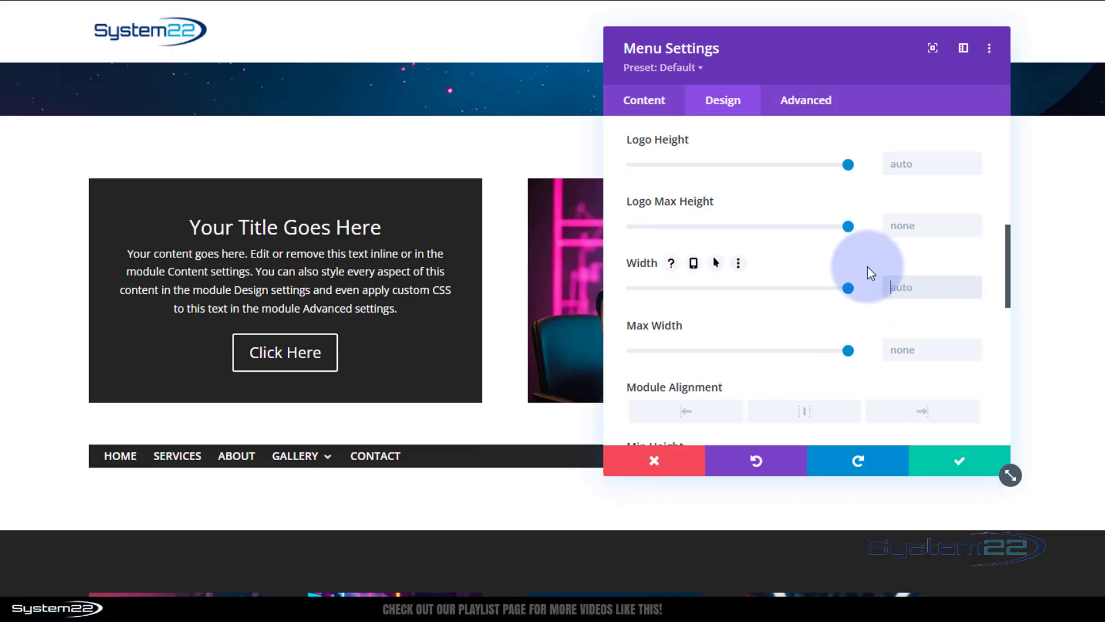
pyautogui.write('120')
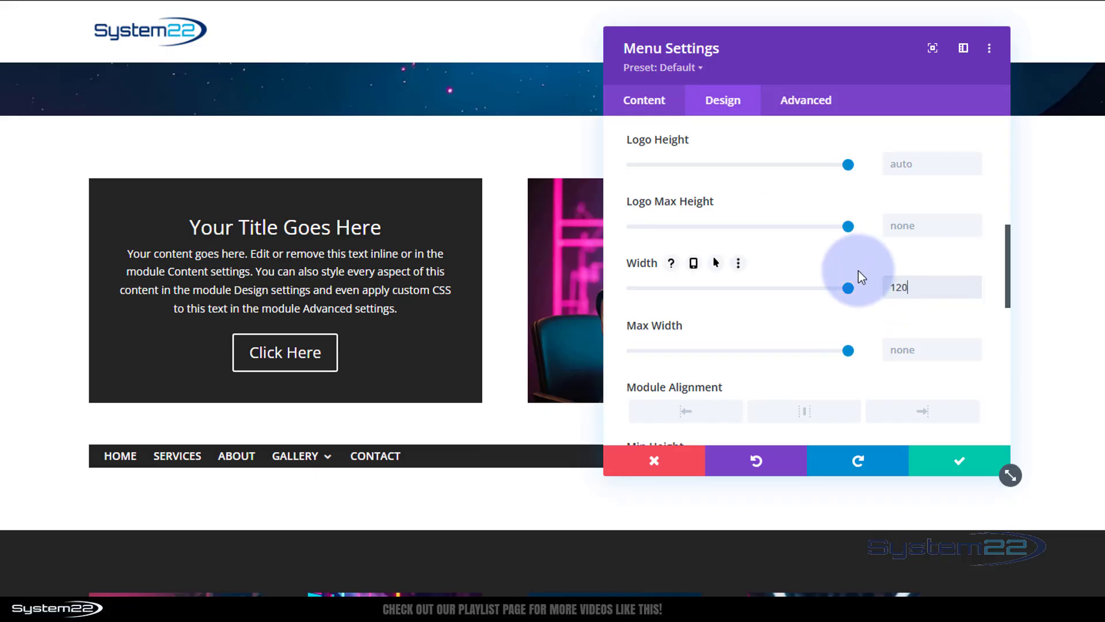
pyautogui.write('px')
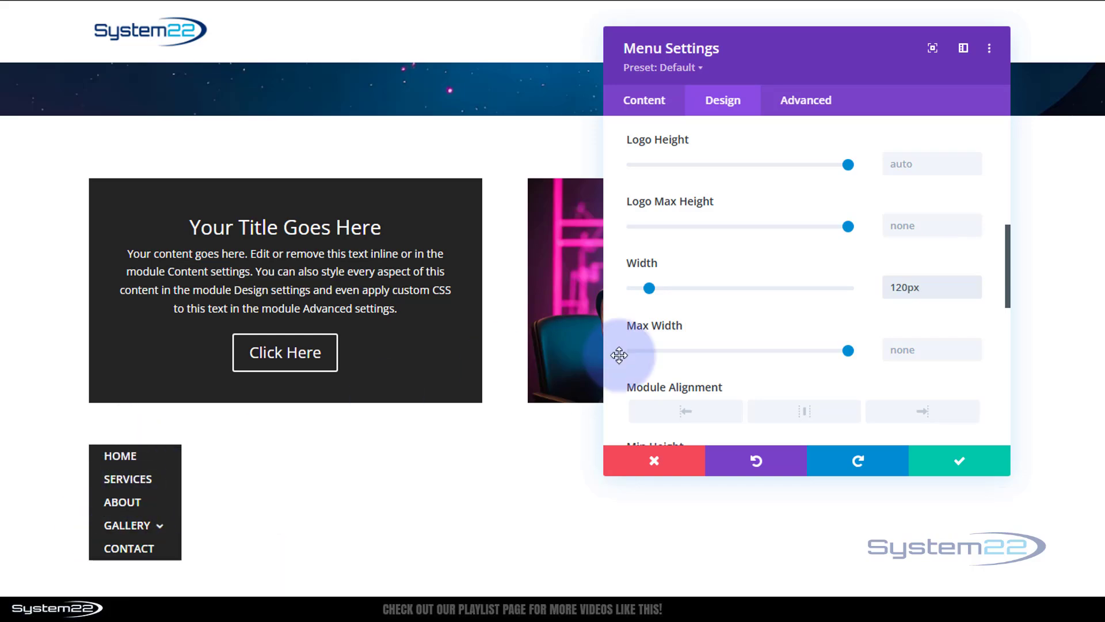
pyautogui.moveTo(146, 538)
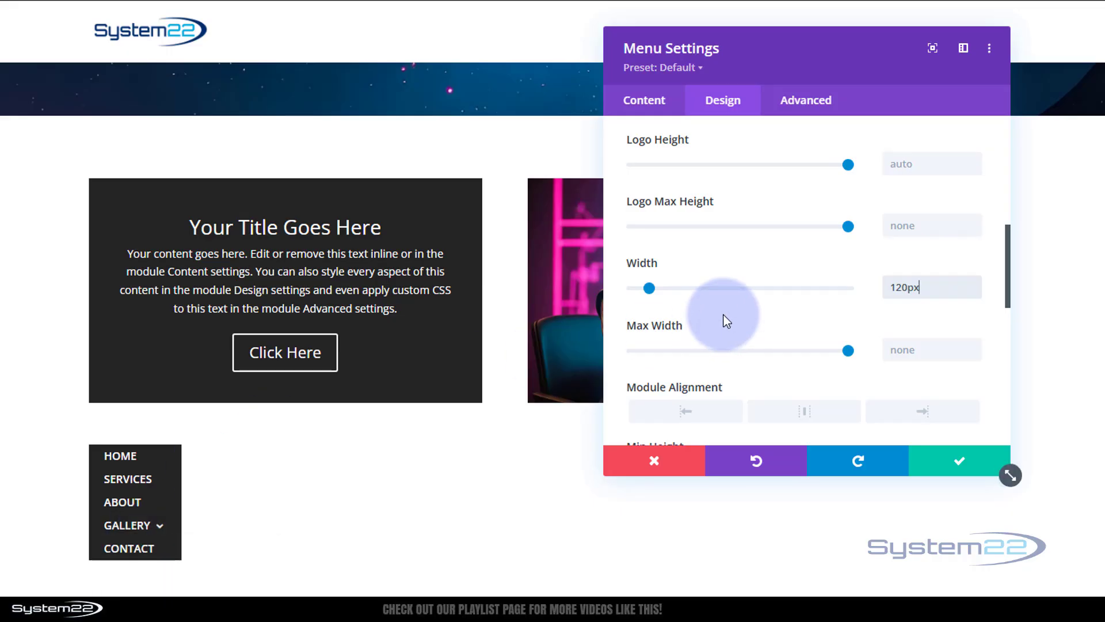
# Step: Set the menu's Padding Top to 10px and Padding Bottom to 20px
pyautogui.scroll(-6, 758, 304)
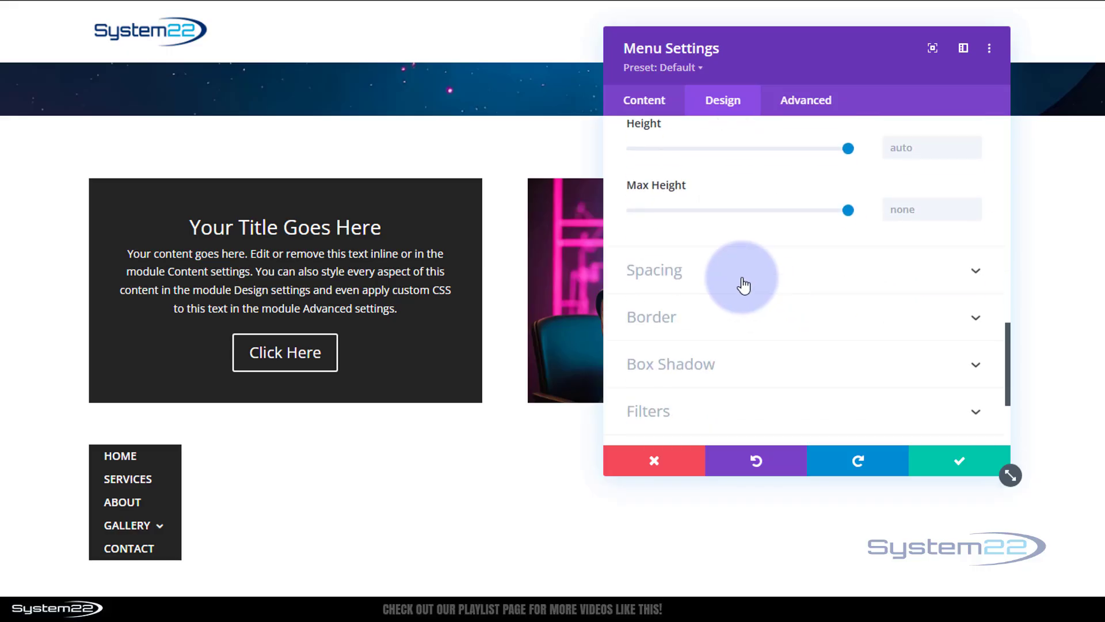
pyautogui.click(743, 285)
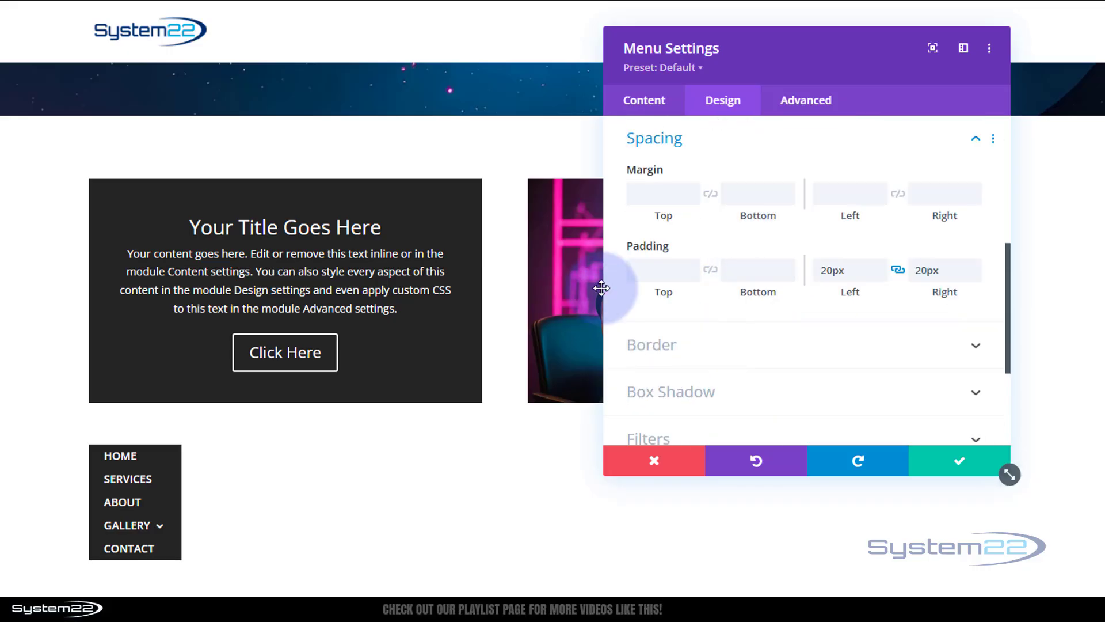
pyautogui.click(646, 271)
pyautogui.write('1')
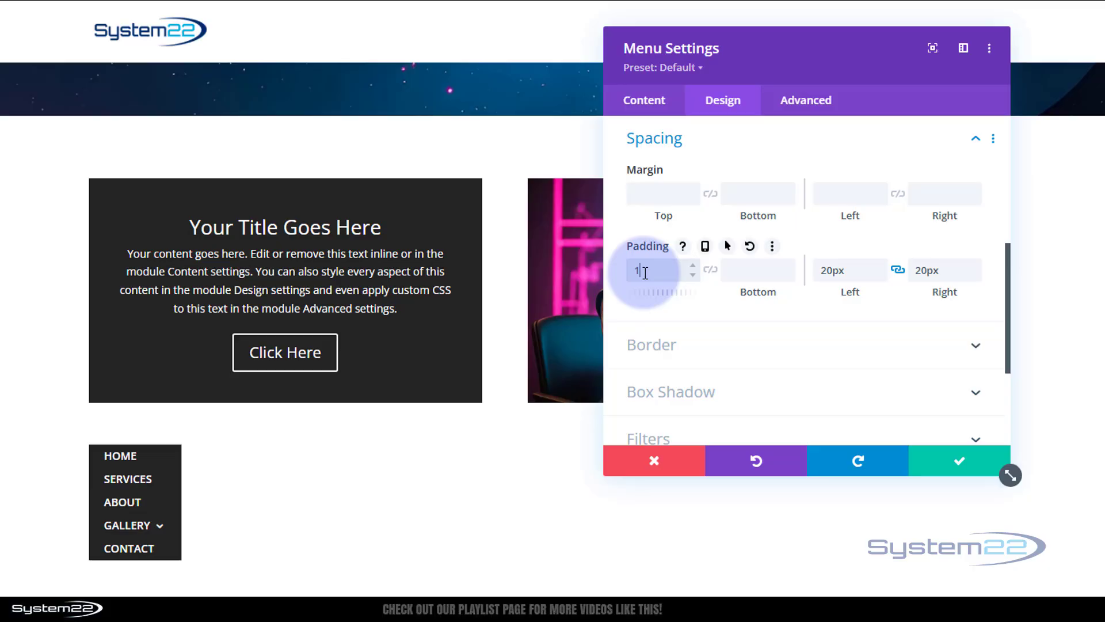
pyautogui.write('0px')
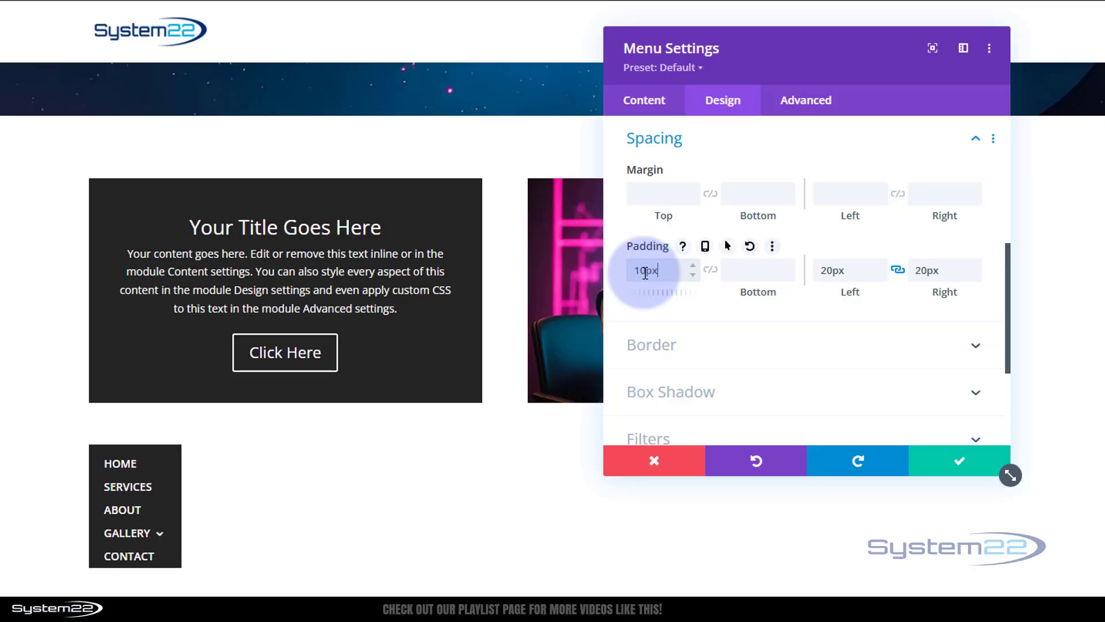
pyautogui.click(742, 271)
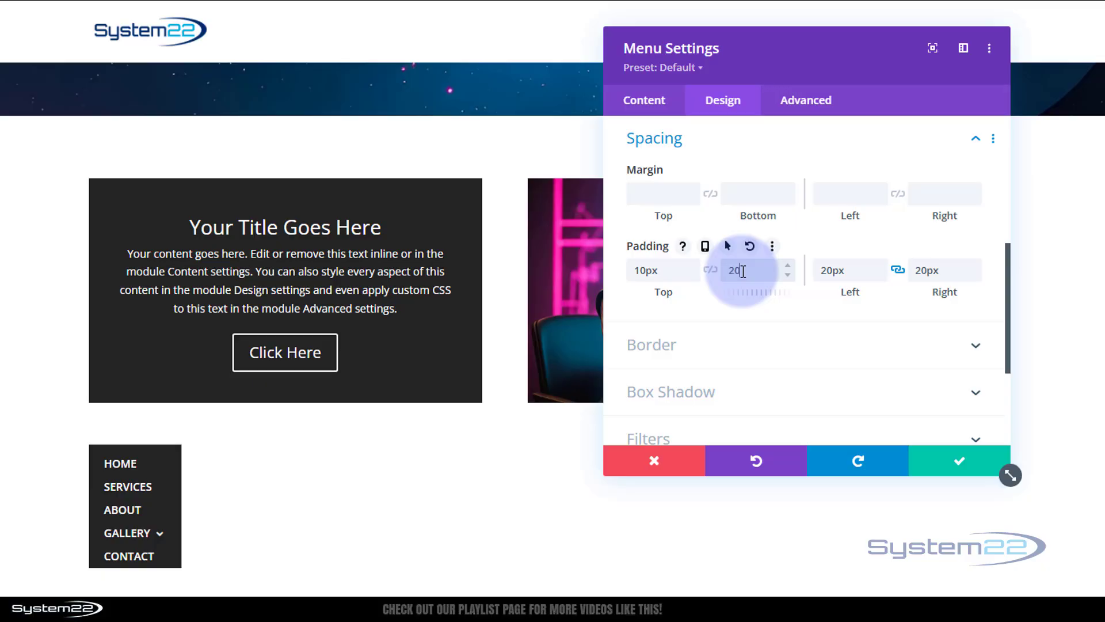
pyautogui.write('20px')
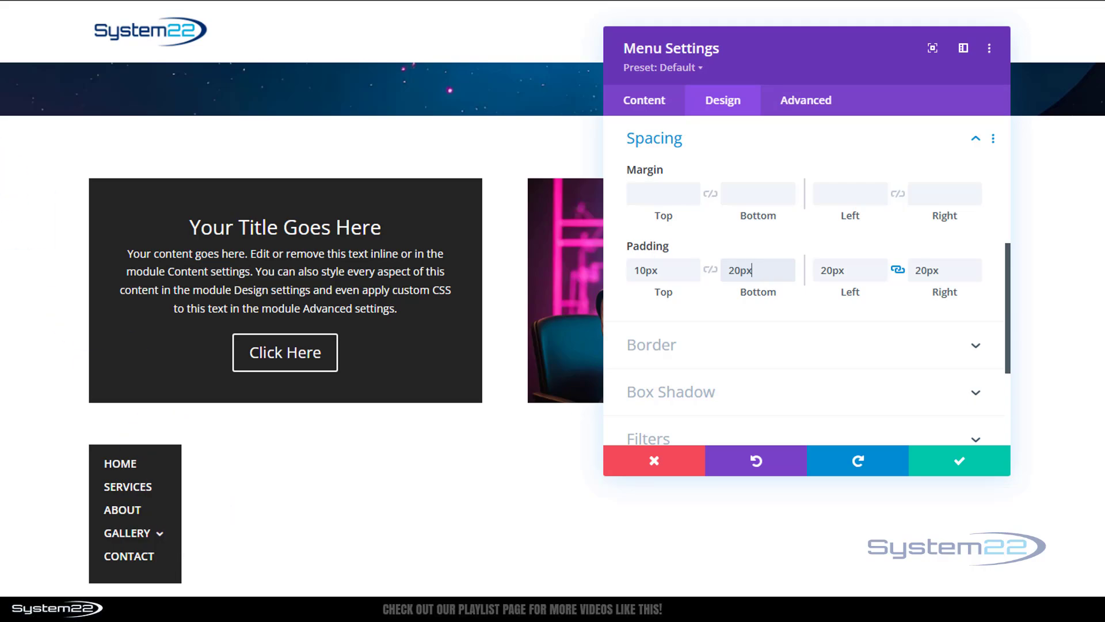
# Step: Apply the third Box Shadow preset to the menu module
pyautogui.scroll(-6, 299, 345)
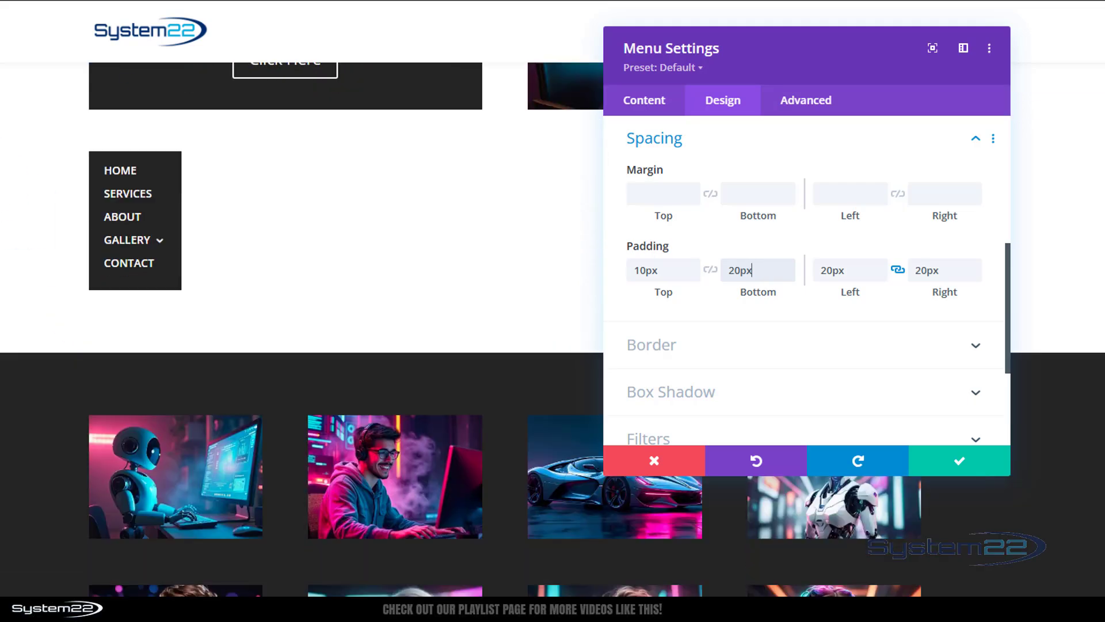
pyautogui.scroll(4, 55, 399)
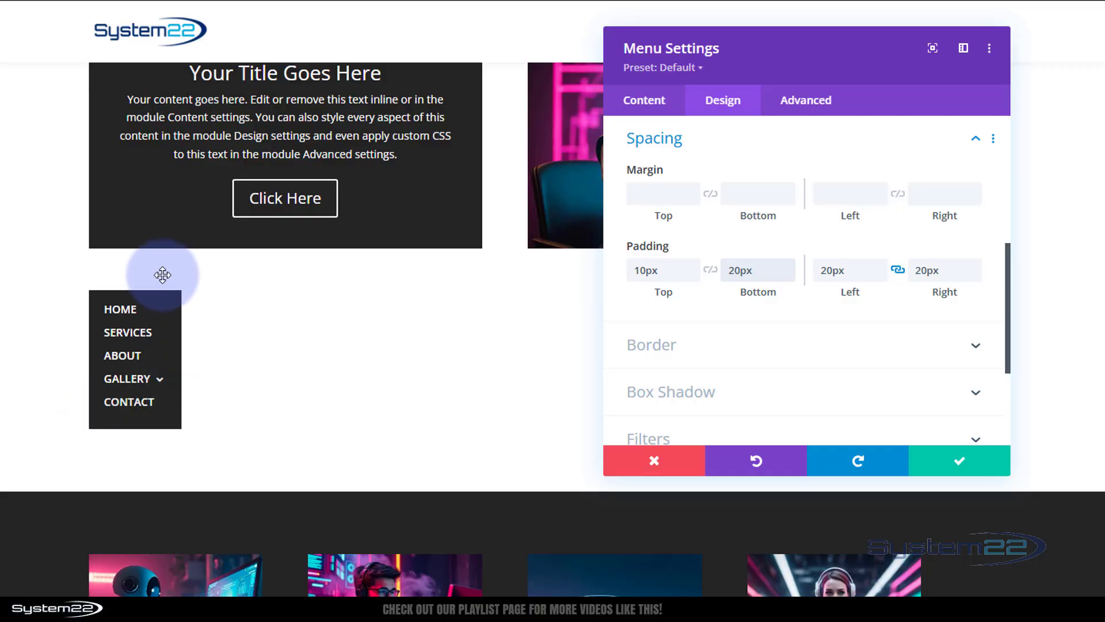
pyautogui.click(765, 396)
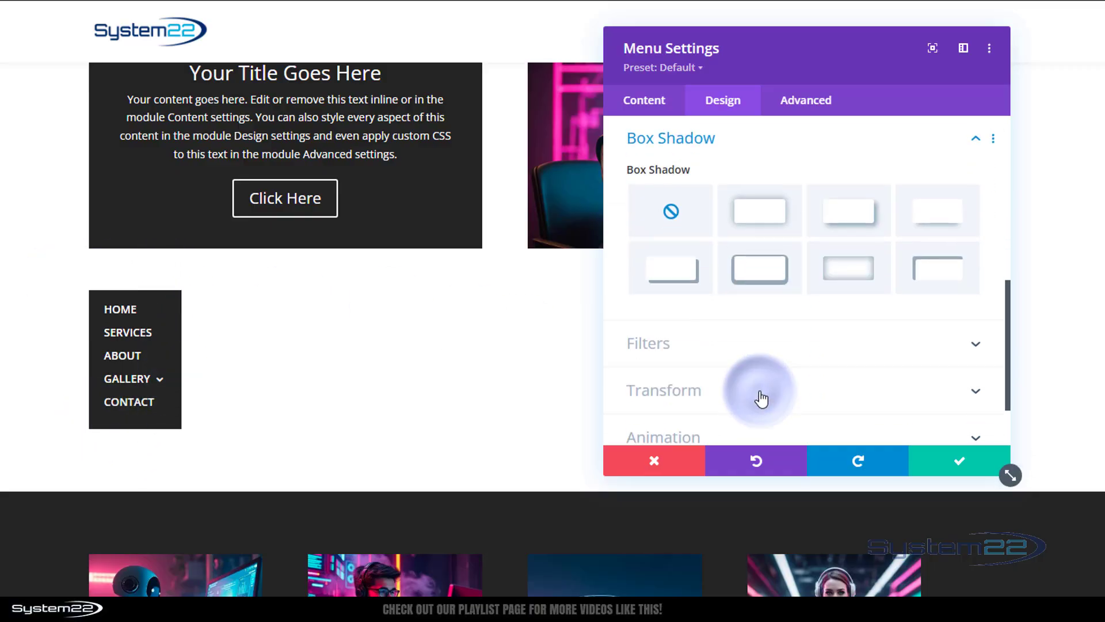
pyautogui.click(854, 222)
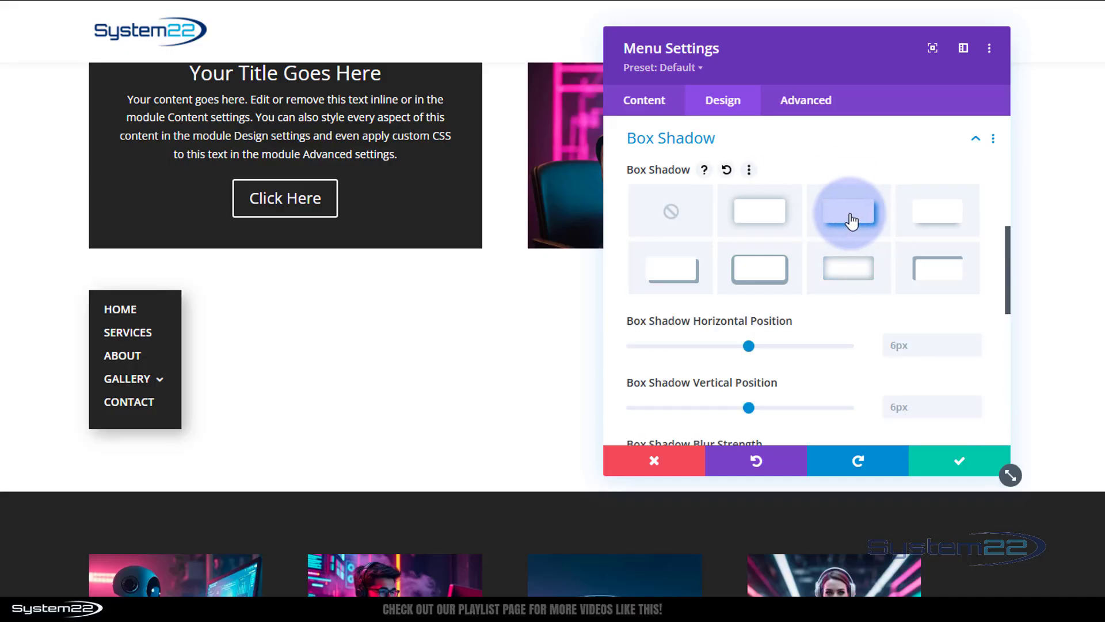
pyautogui.moveTo(172, 377)
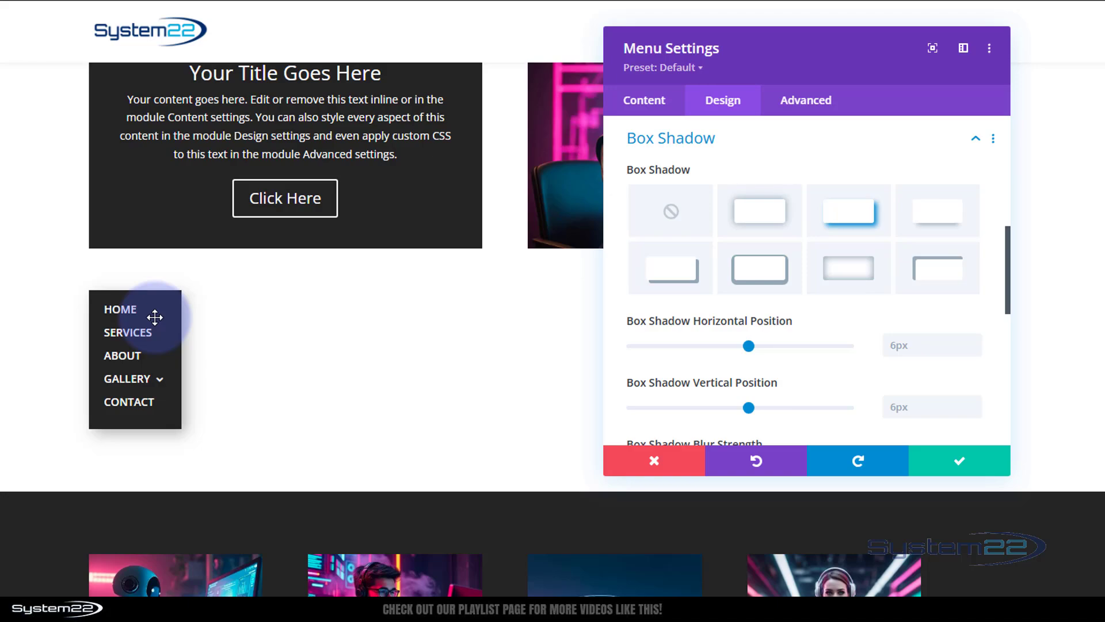
# Step: Save the menu settings and set the menu's row background to red #e02b20
pyautogui.click(983, 467)
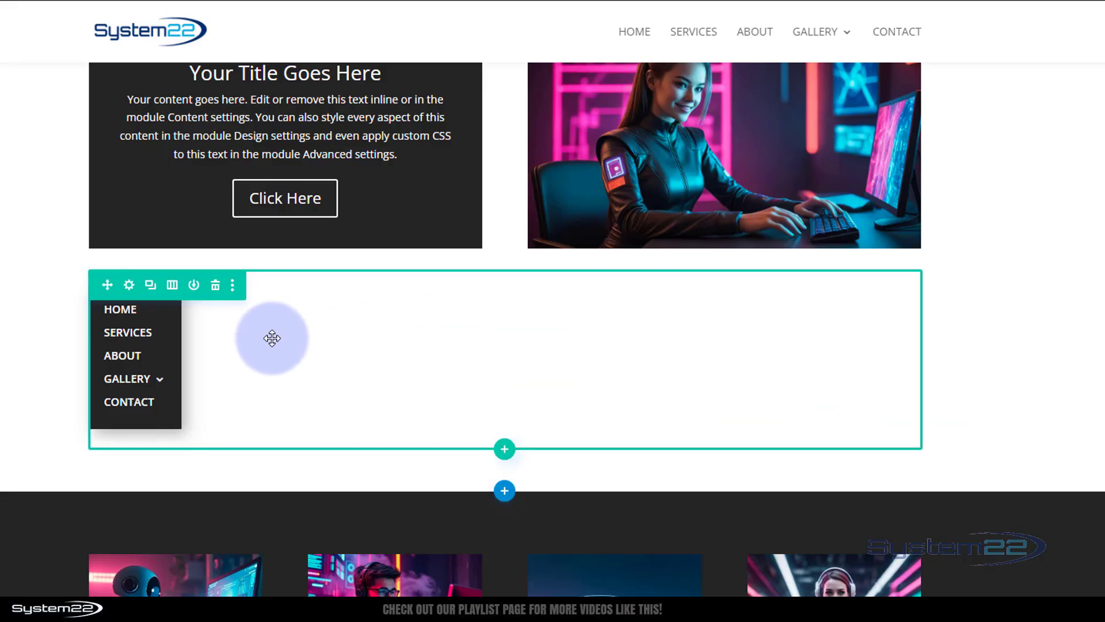
pyautogui.click(129, 286)
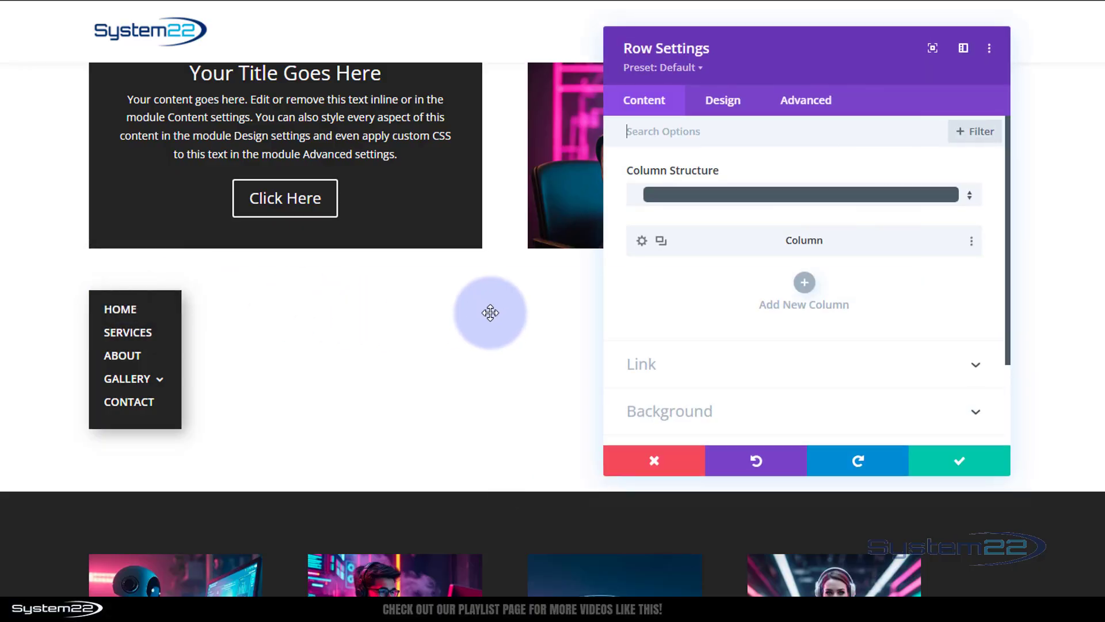
pyautogui.scroll(-2, 716, 294)
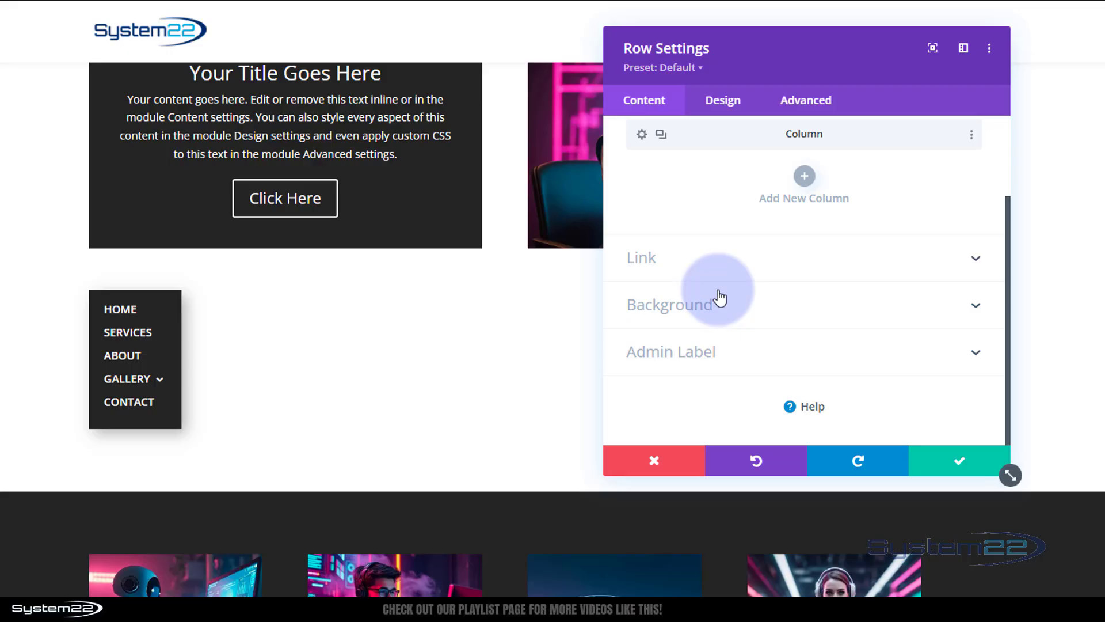
pyautogui.click(643, 308)
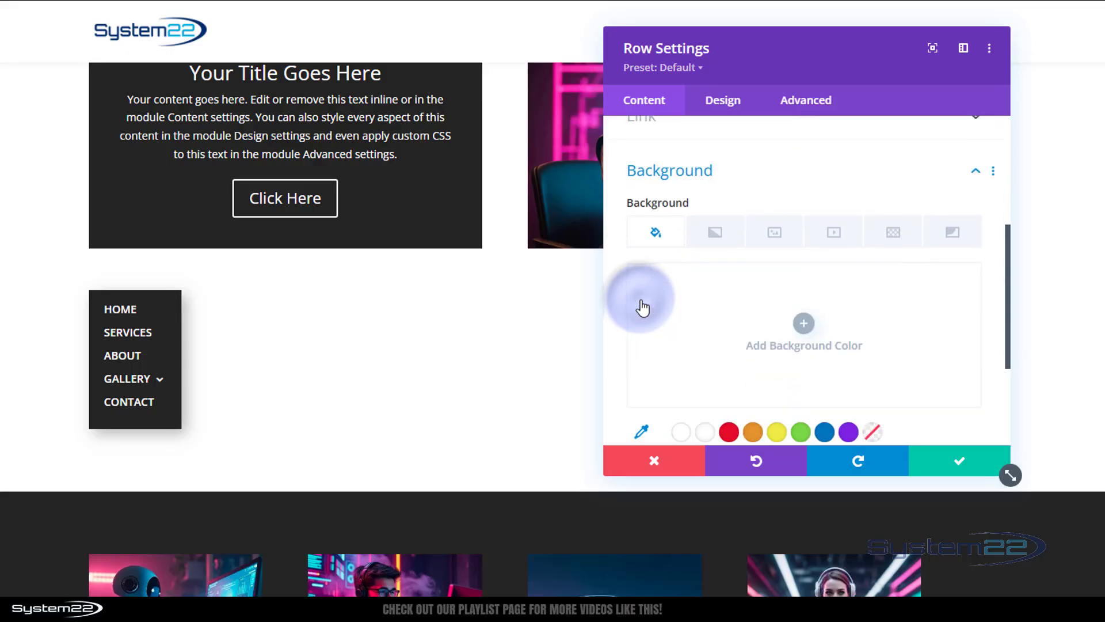
pyautogui.click(730, 432)
pyautogui.moveTo(759, 99); pyautogui.dragTo(650, 107)
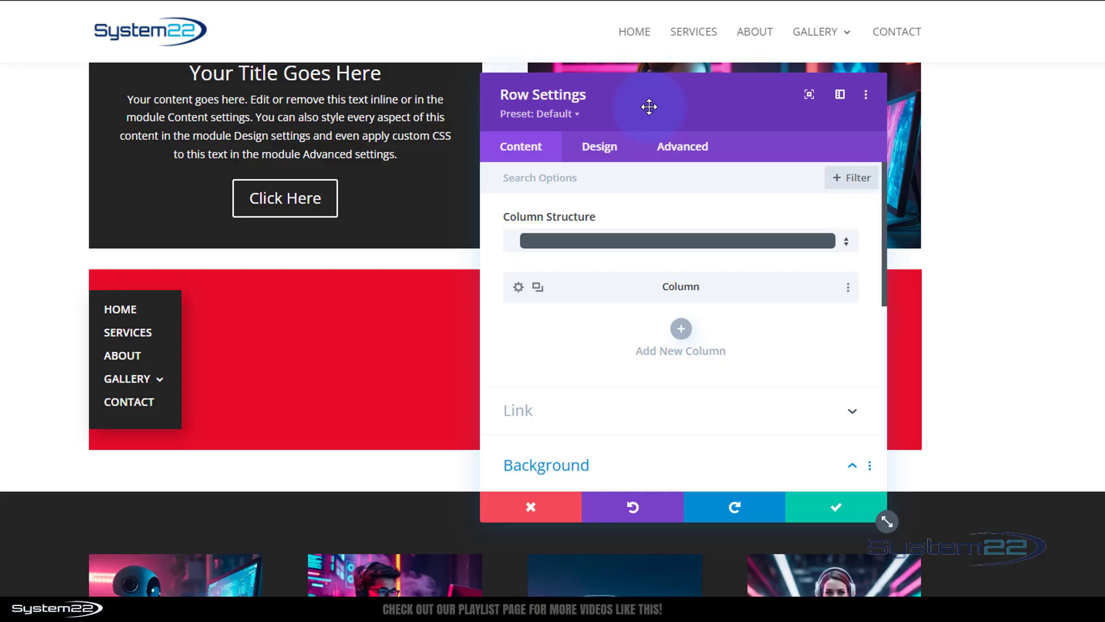
# Step: Change the menu row's Sizing width from 80% to 120px
pyautogui.click(606, 150)
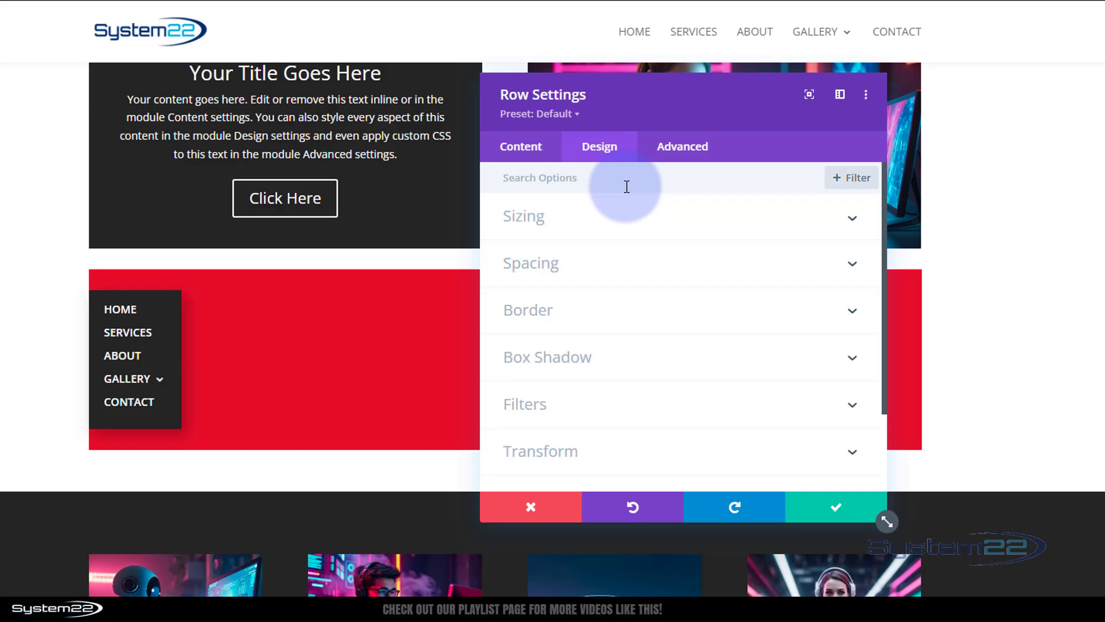
pyautogui.click(614, 226)
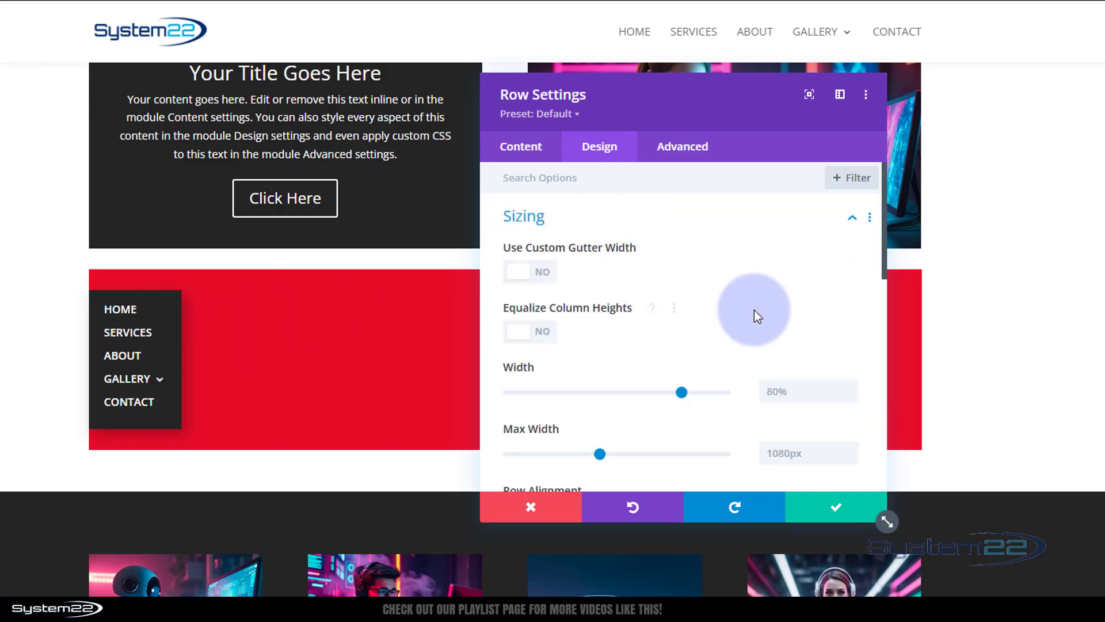
pyautogui.moveTo(754, 310)
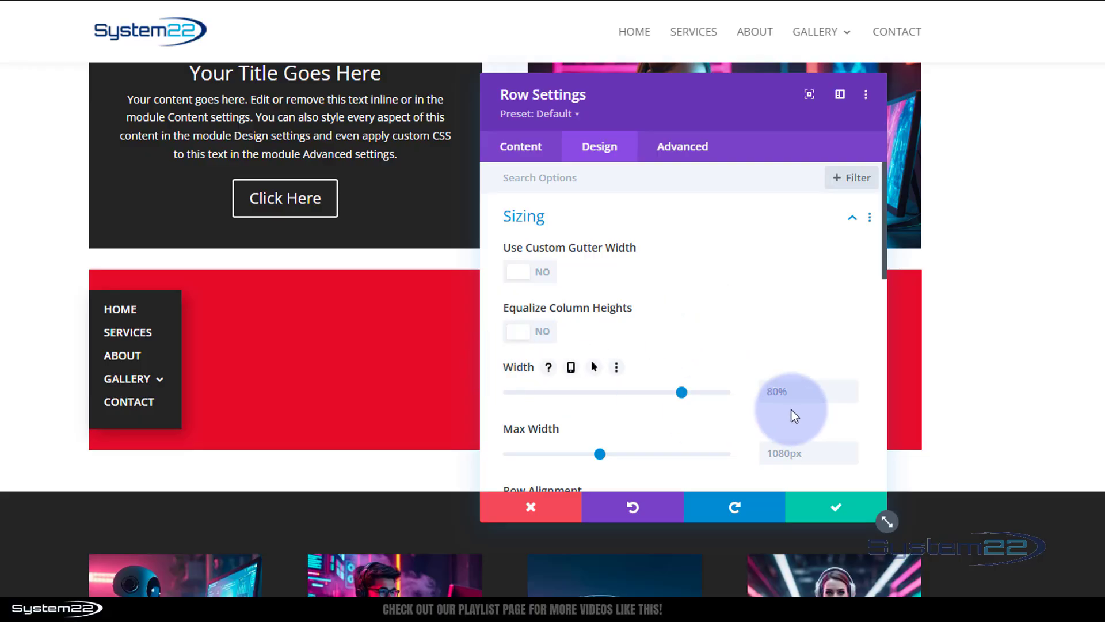
pyautogui.doubleClick(774, 393)
pyautogui.write('120')
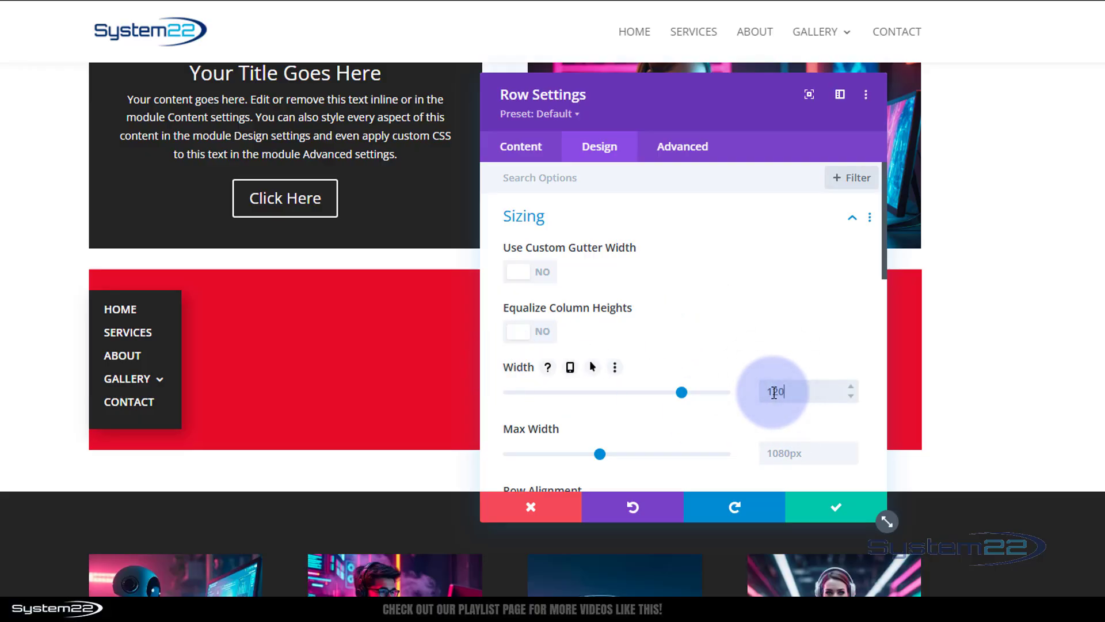
pyautogui.write('%px')
pyautogui.press('BackSpace')
pyautogui.press('BackSpace')
pyautogui.press('BackSpace')
pyautogui.write('px')
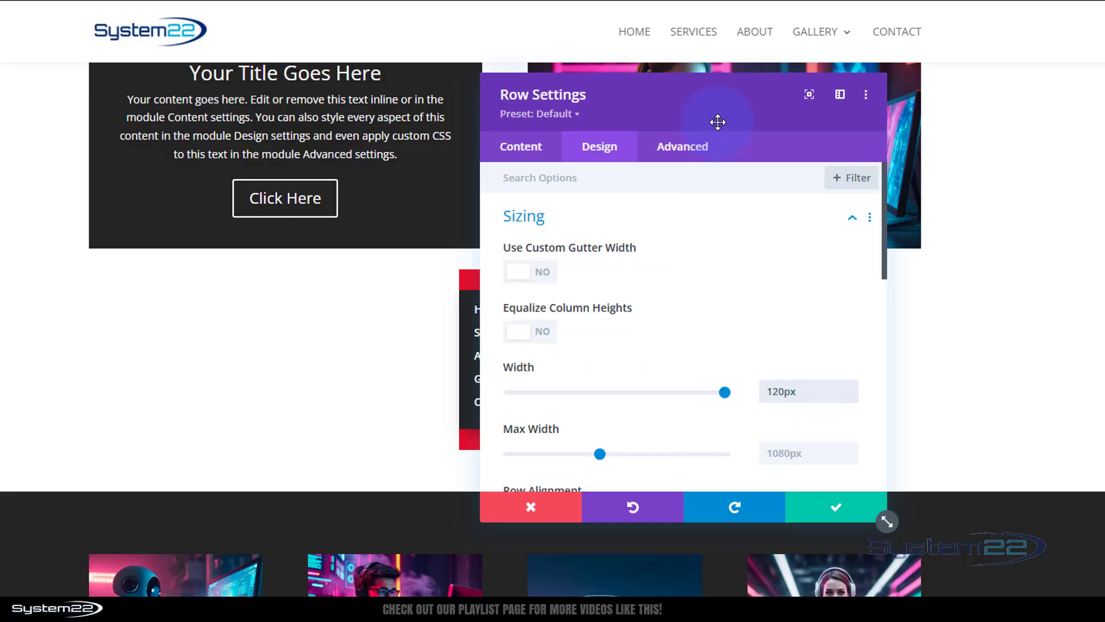
pyautogui.moveTo(715, 121); pyautogui.dragTo(803, 129)
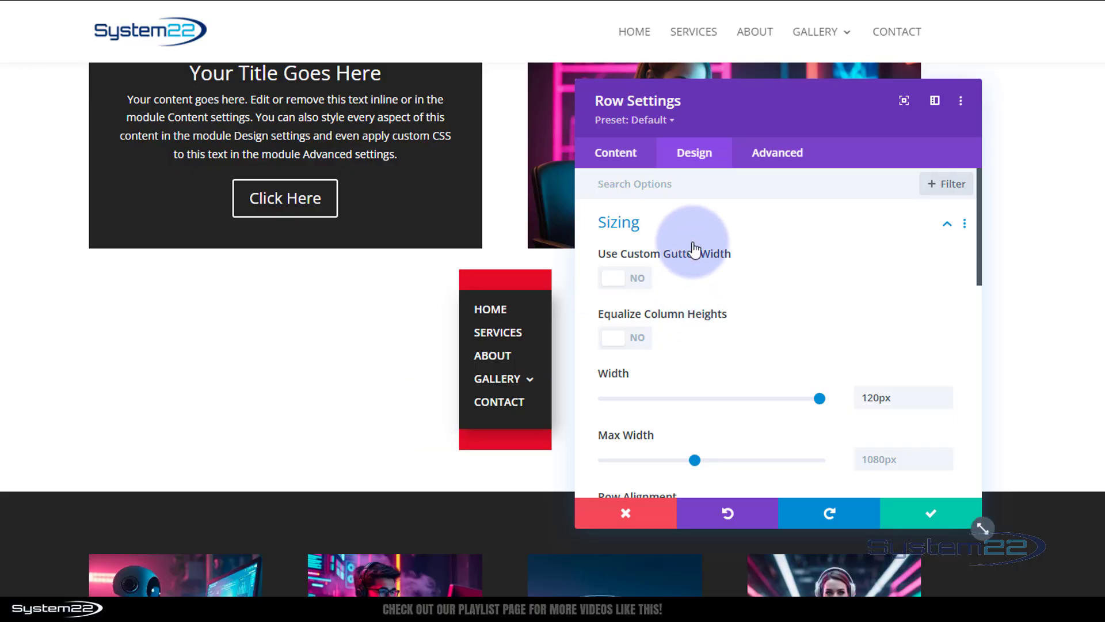
# Step: Set the row's top padding to 0px and link it so bottom padding is also 0px
pyautogui.click(671, 230)
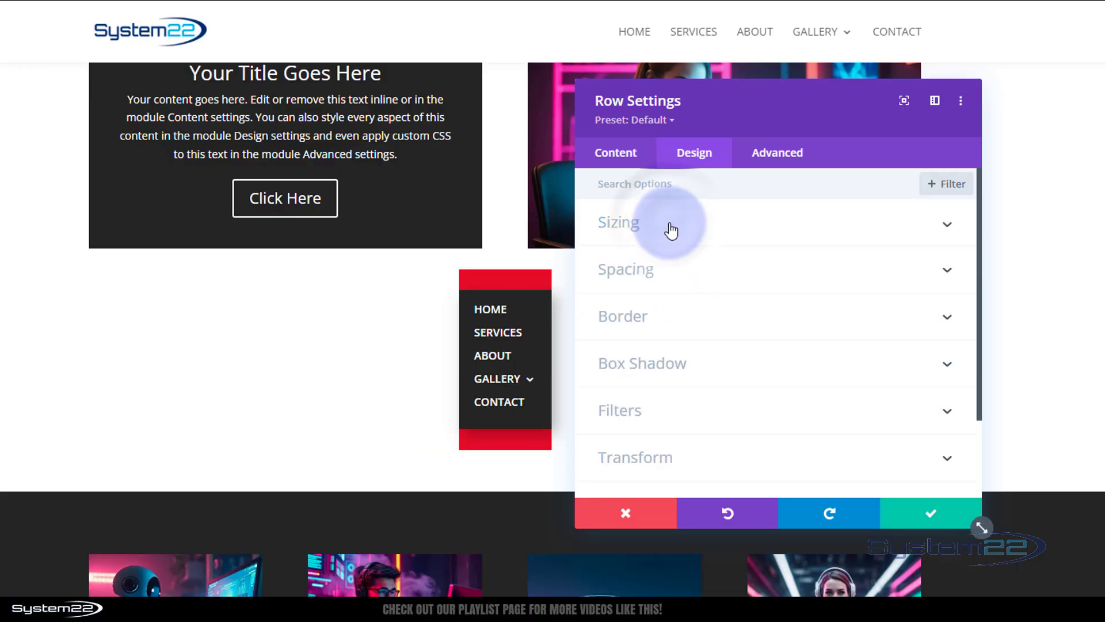
pyautogui.click(683, 278)
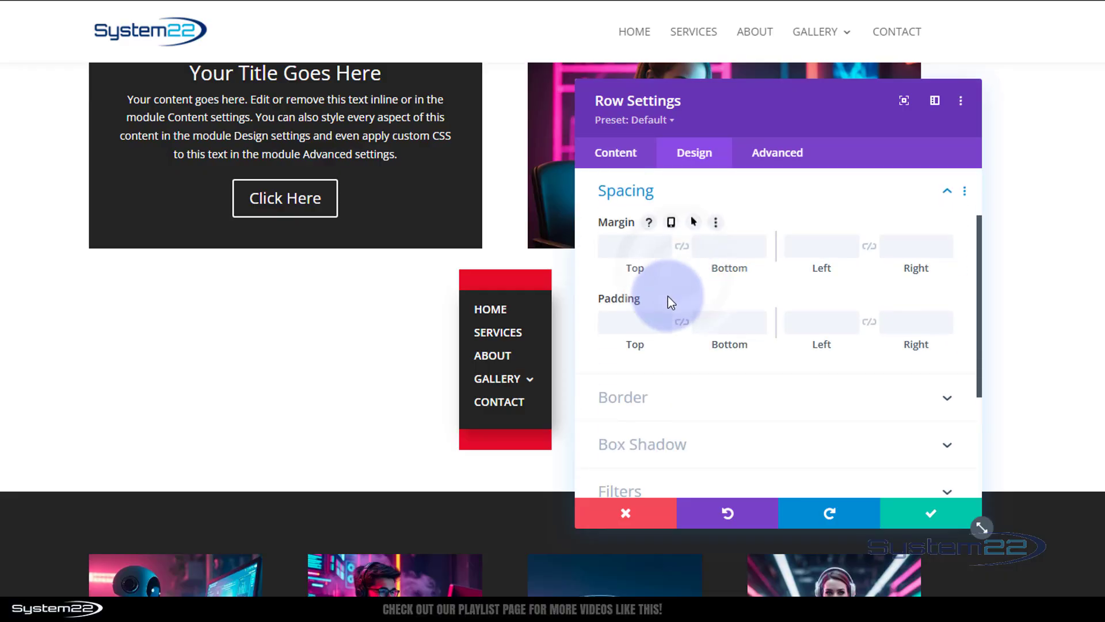
pyautogui.click(629, 320)
pyautogui.click(721, 250)
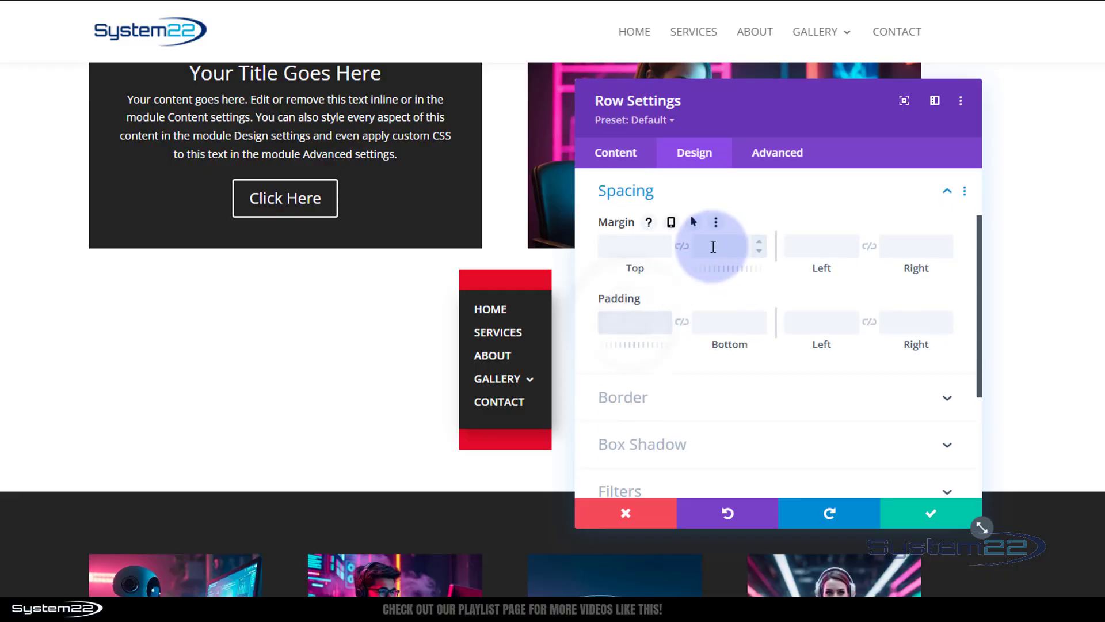
pyautogui.write('0px')
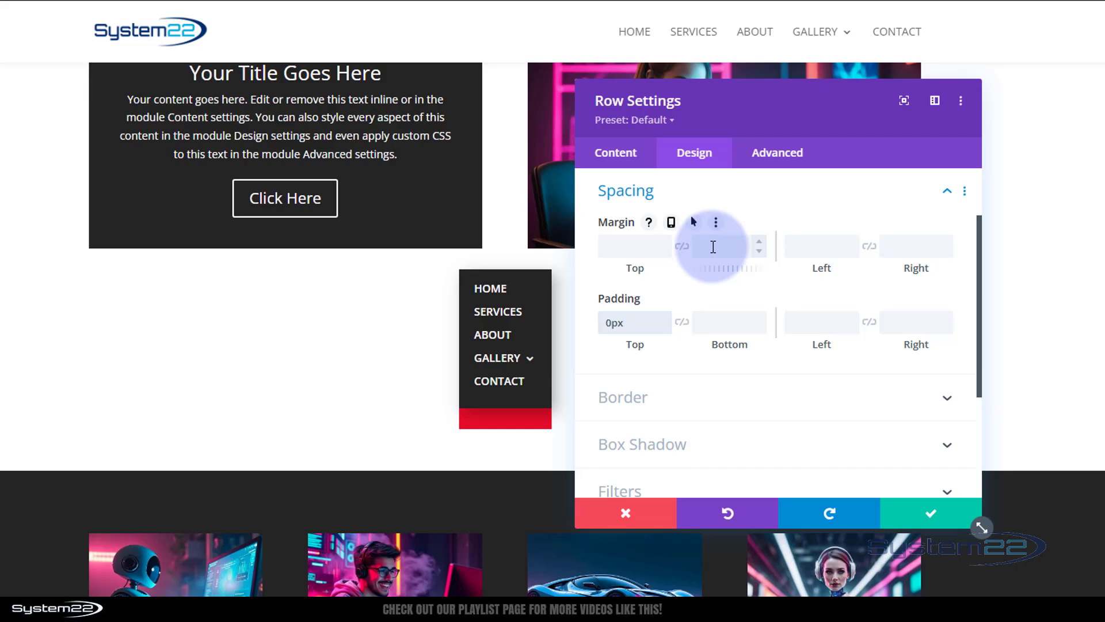
pyautogui.click(682, 323)
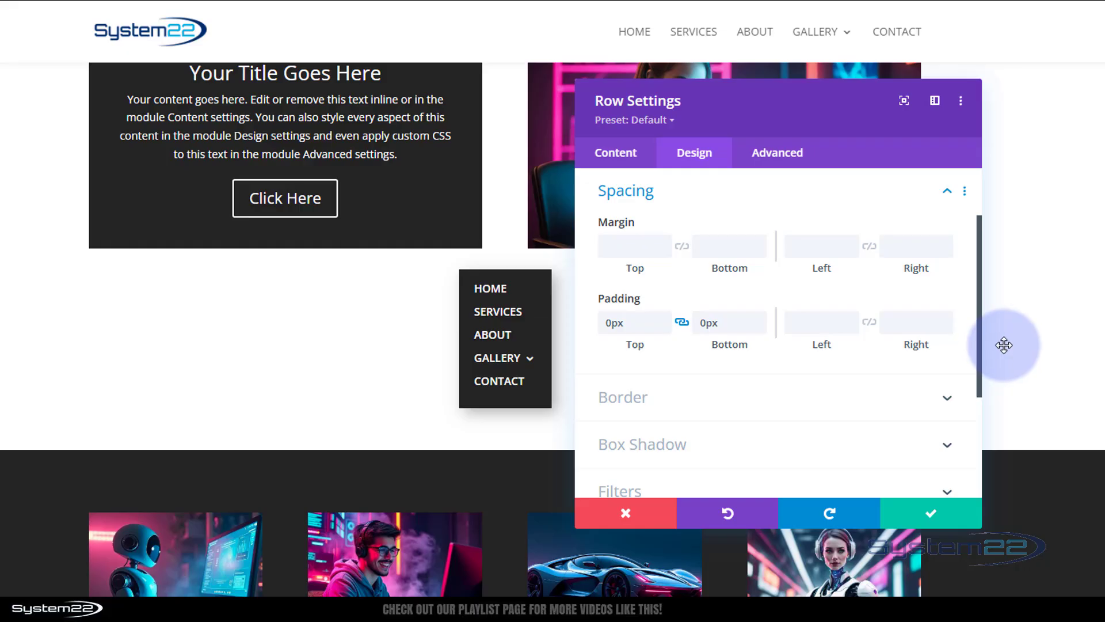
pyautogui.scroll(3, 817, 367)
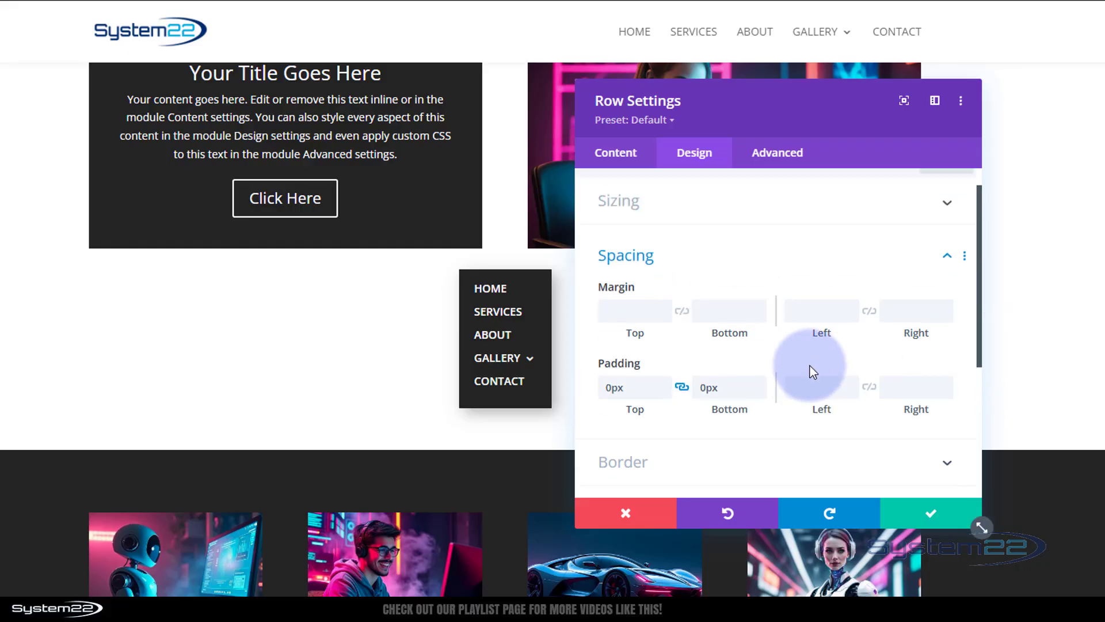
# Step: Enable responsive row width and set the tablet width to 100%
pyautogui.click(635, 276)
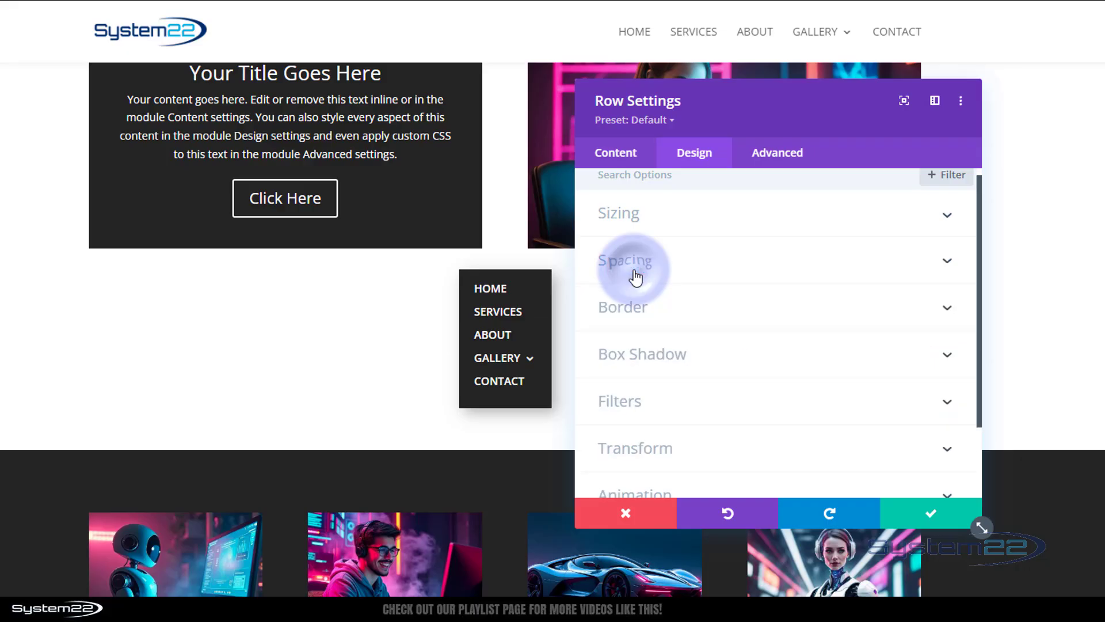
pyautogui.click(638, 219)
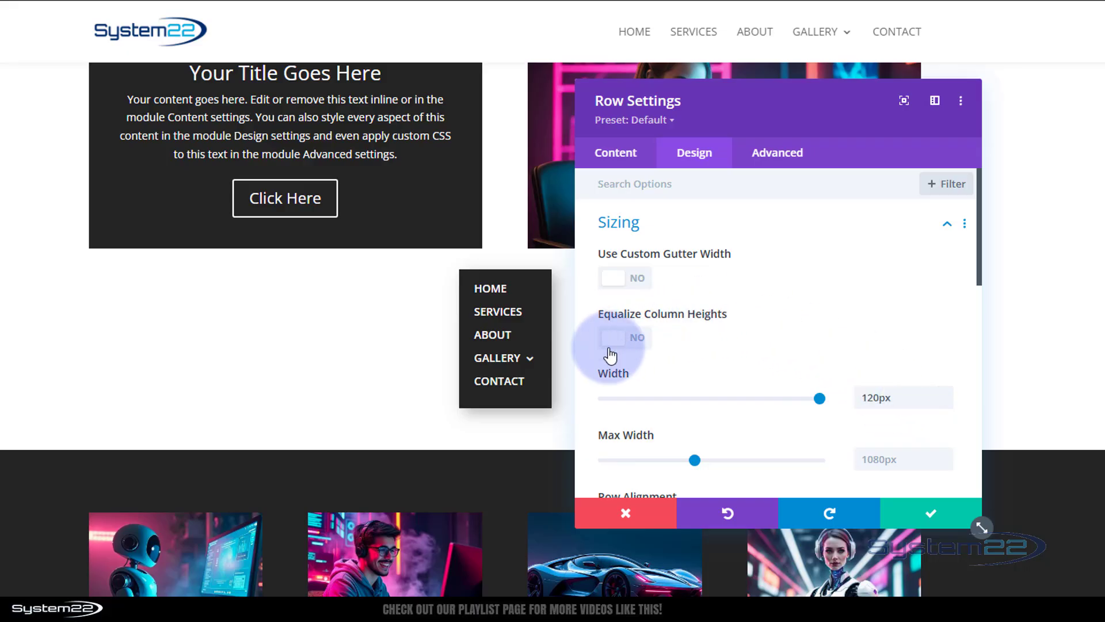
pyautogui.moveTo(606, 377)
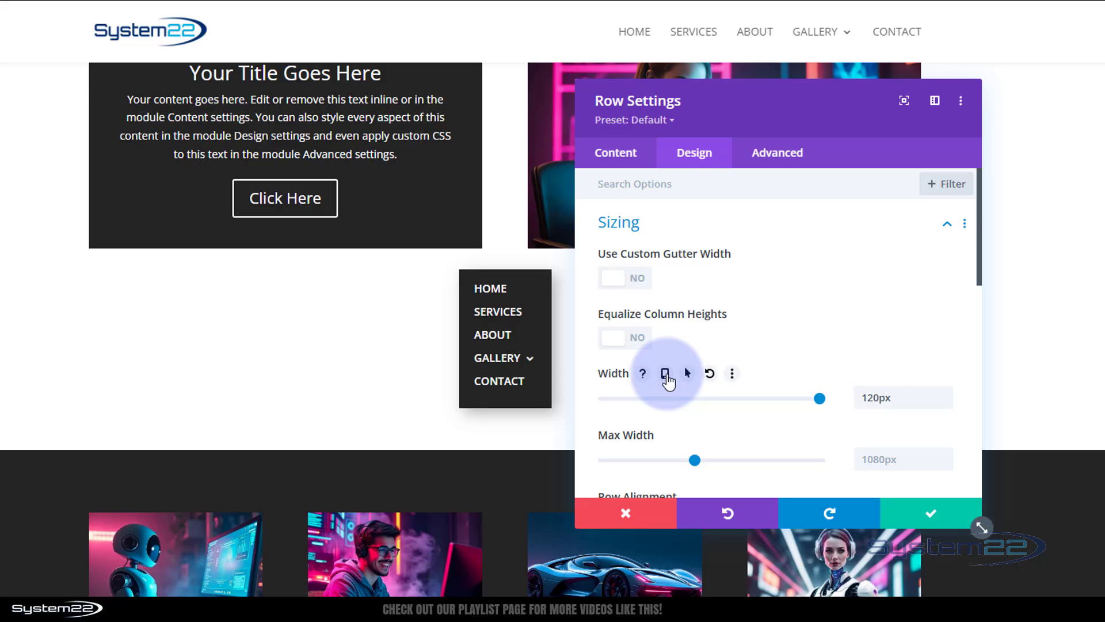
pyautogui.click(665, 375)
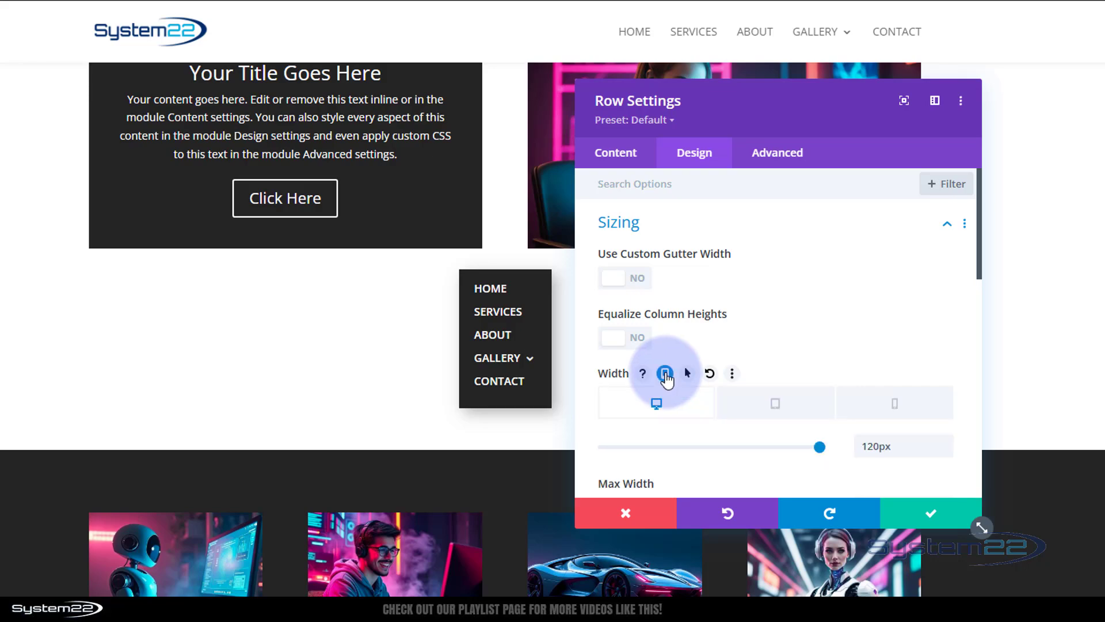
pyautogui.click(769, 406)
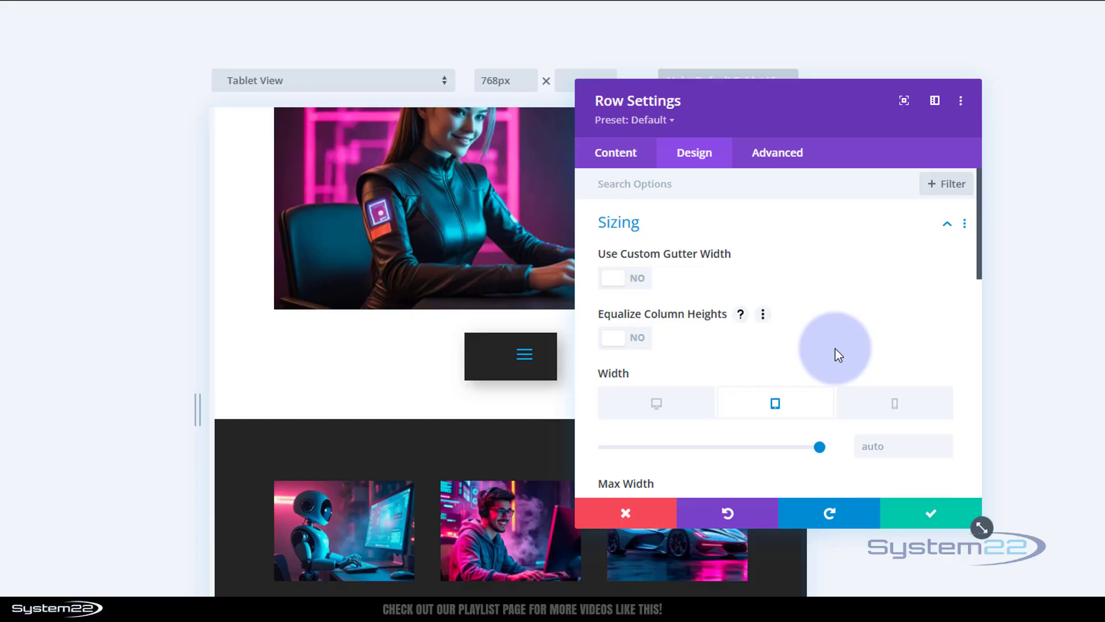
pyautogui.click(866, 447)
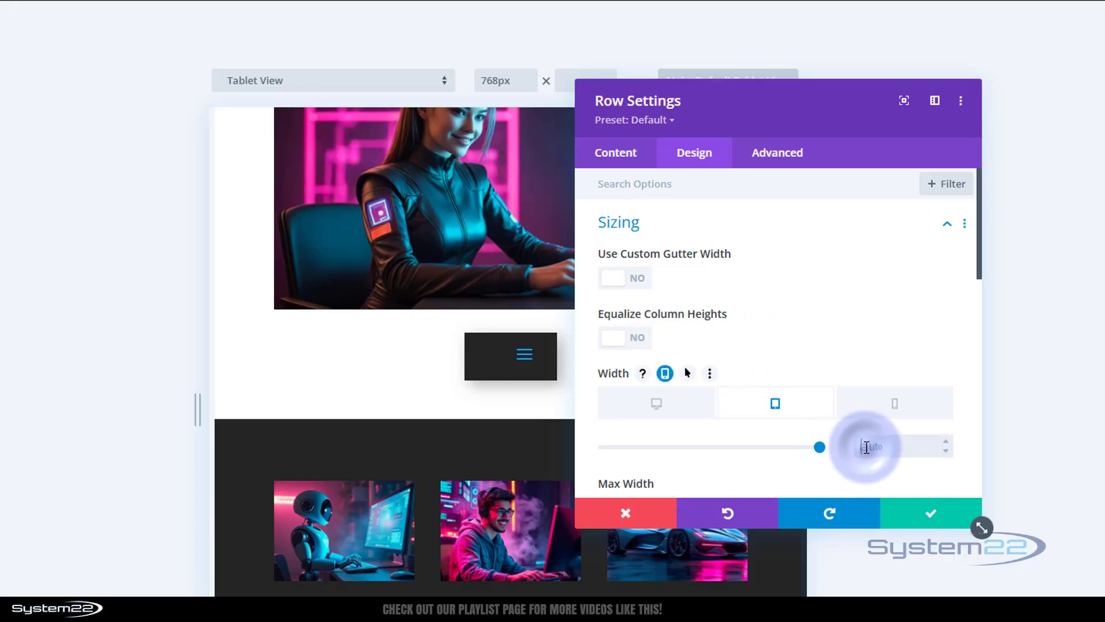
pyautogui.write('1')
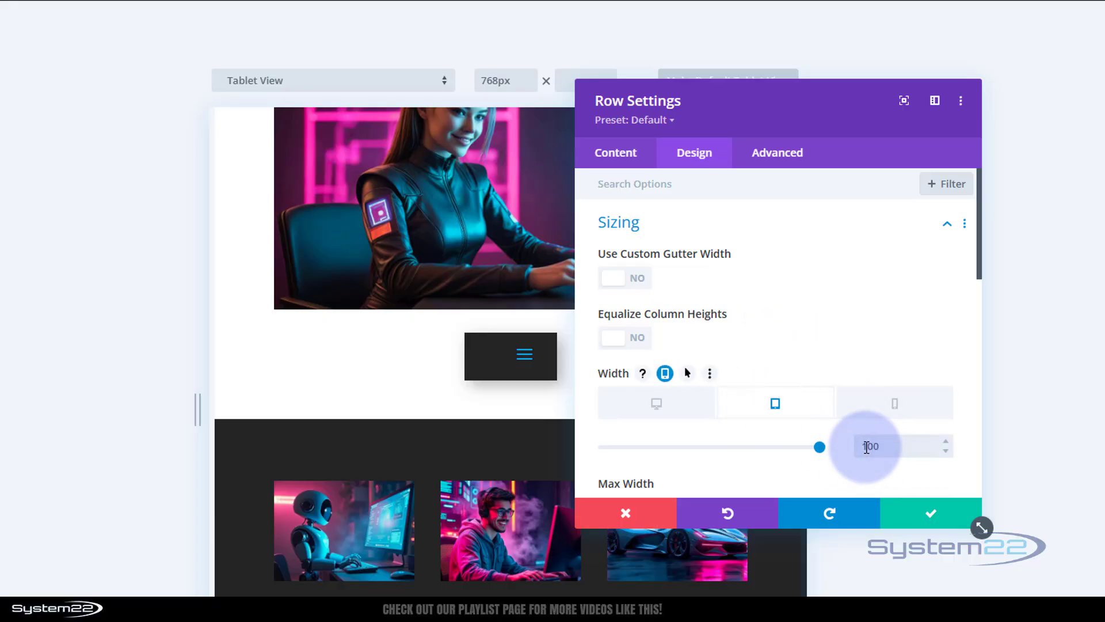
pyautogui.write('00')
pyautogui.click(731, 236)
# Step: Check the 100% row width in the phone preview
pyautogui.moveTo(816, 93); pyautogui.dragTo(1049, 128)
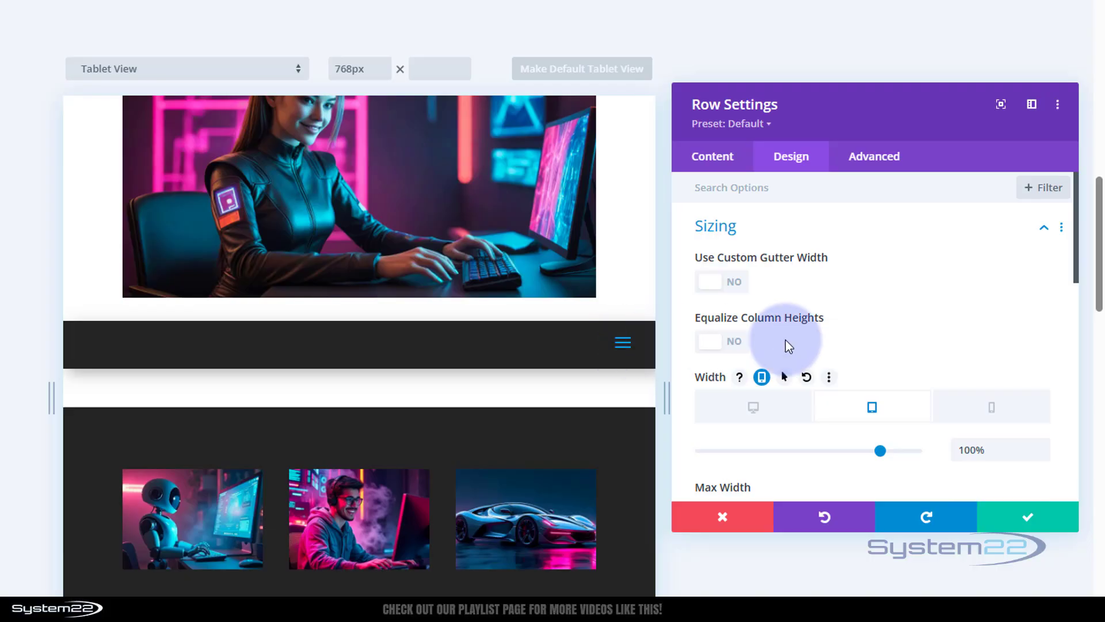
pyautogui.click(985, 413)
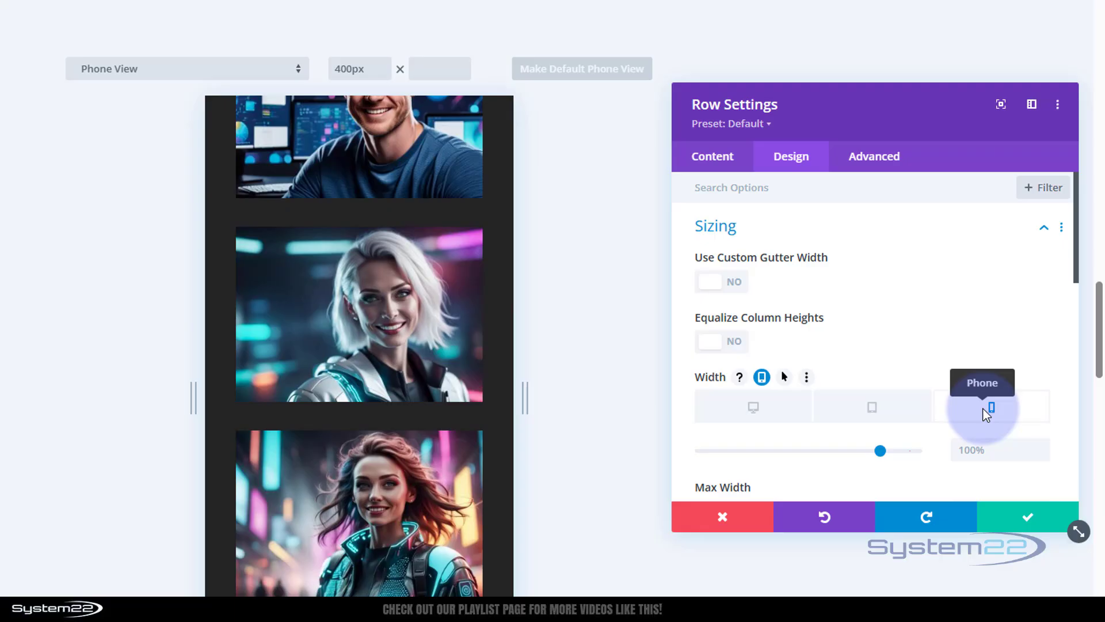
pyautogui.scroll(15, 369, 398)
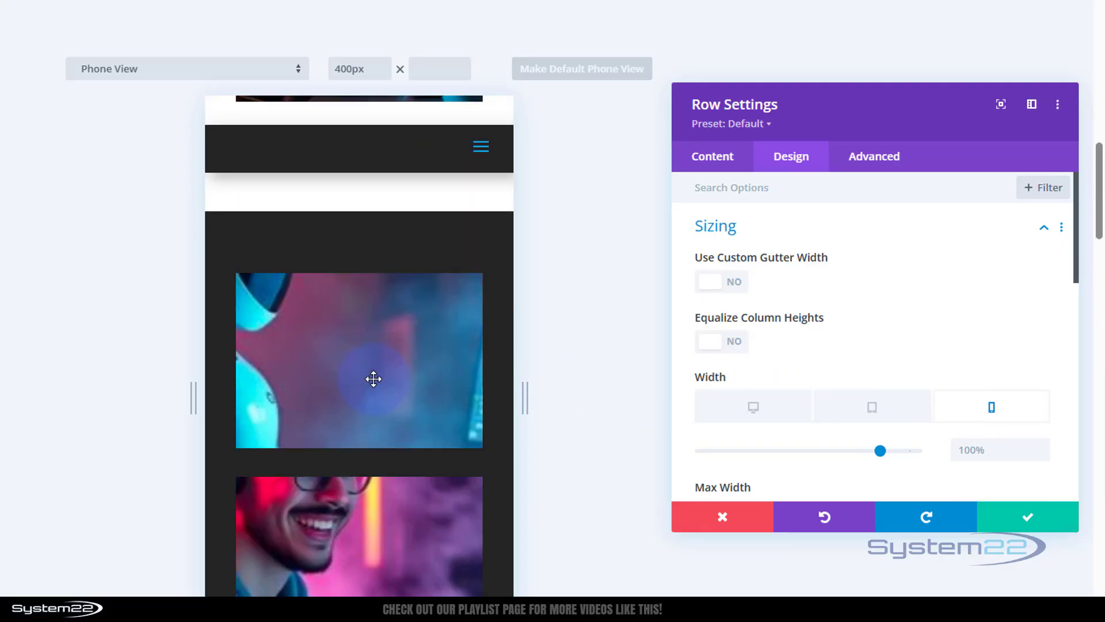
pyautogui.scroll(5, 374, 379)
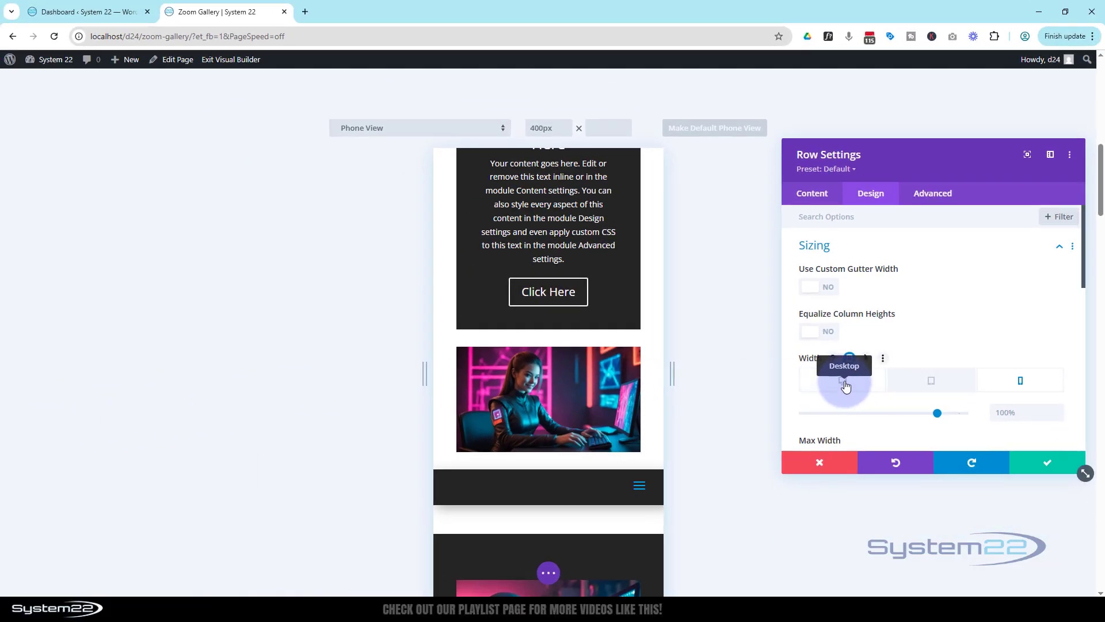
# Step: Return to desktop width and set the row's Advanced position type to Fixed
pyautogui.click(843, 381)
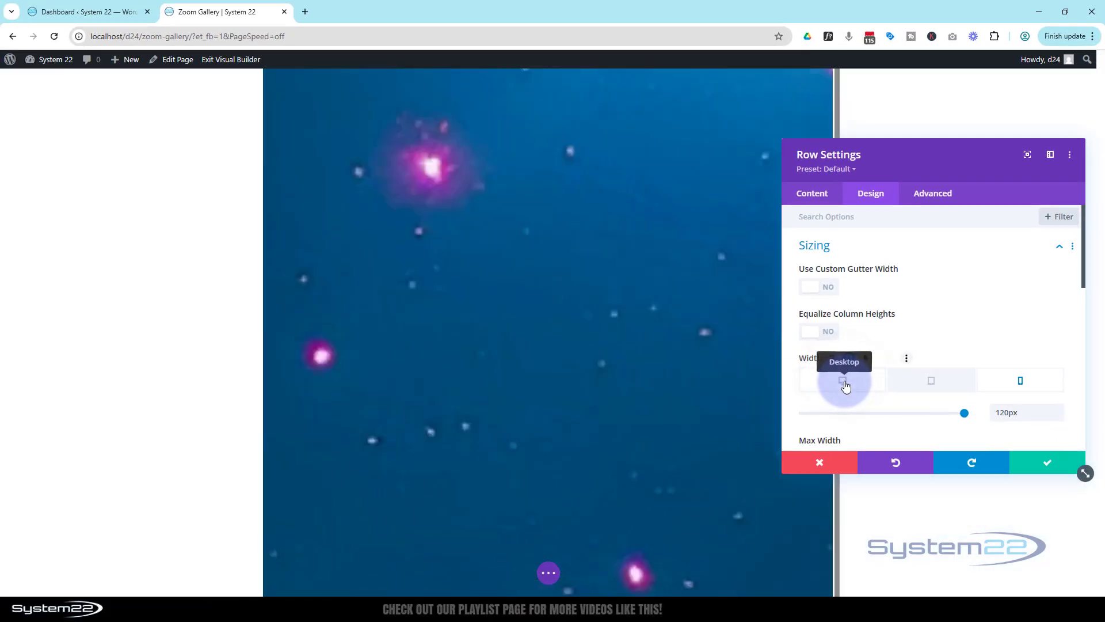
pyautogui.scroll(-8, 311, 419)
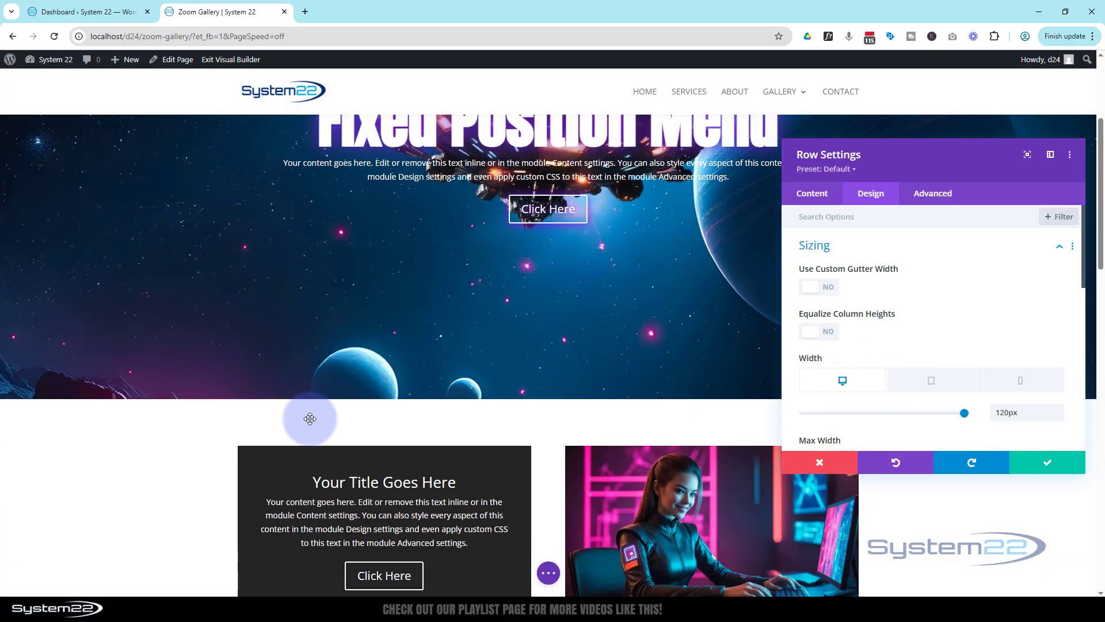
pyautogui.moveTo(563, 452)
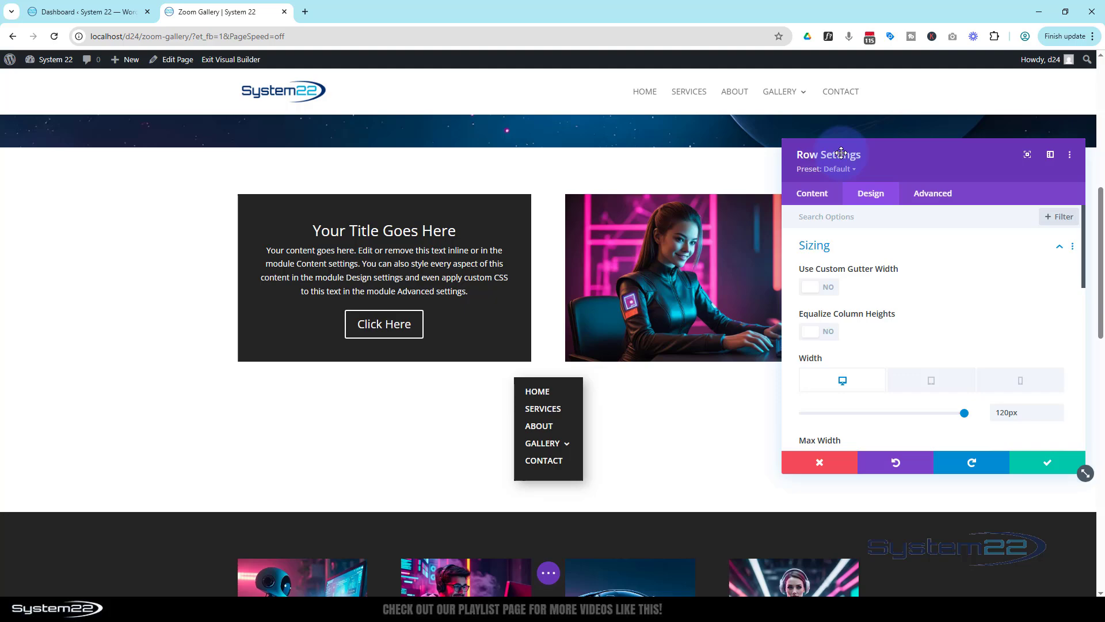
pyautogui.click(929, 195)
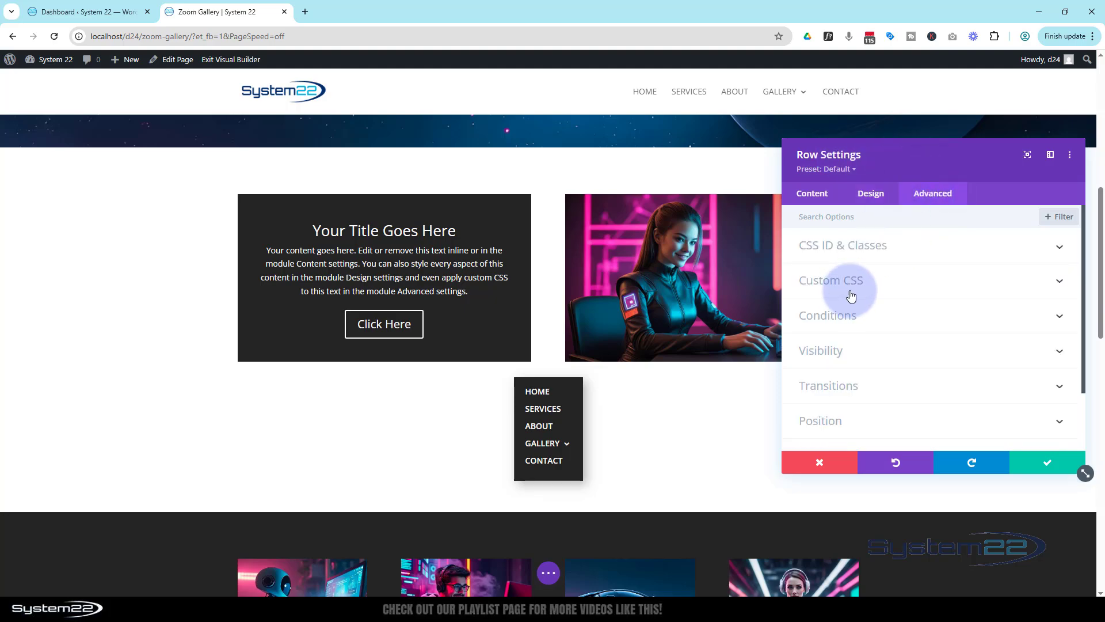
pyautogui.scroll(-2, 849, 311)
pyautogui.click(850, 346)
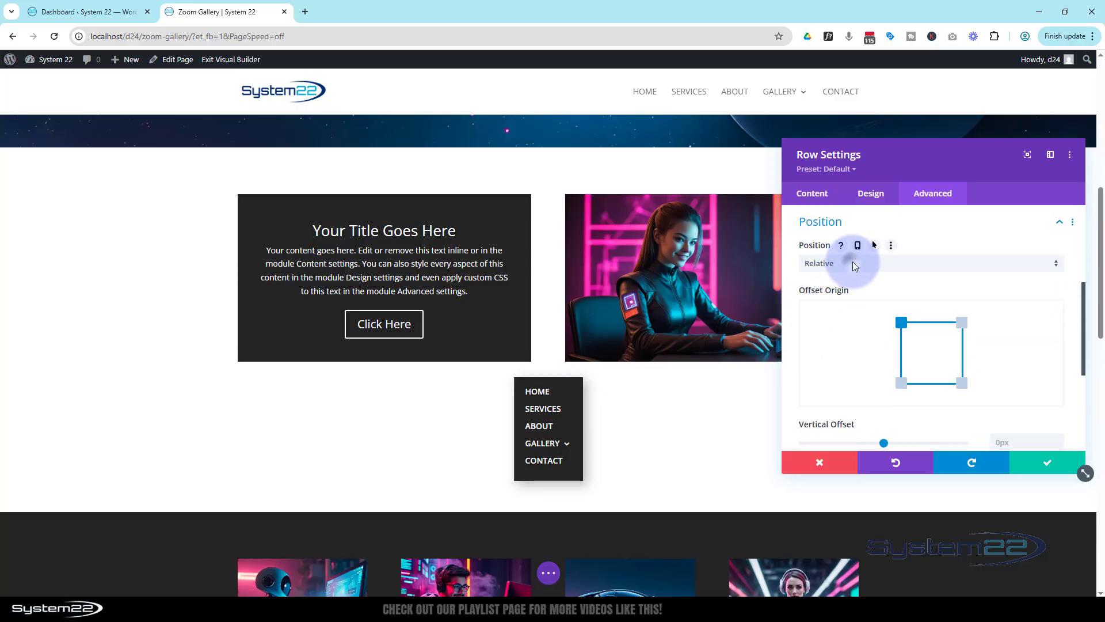
pyautogui.click(853, 265)
pyautogui.click(840, 334)
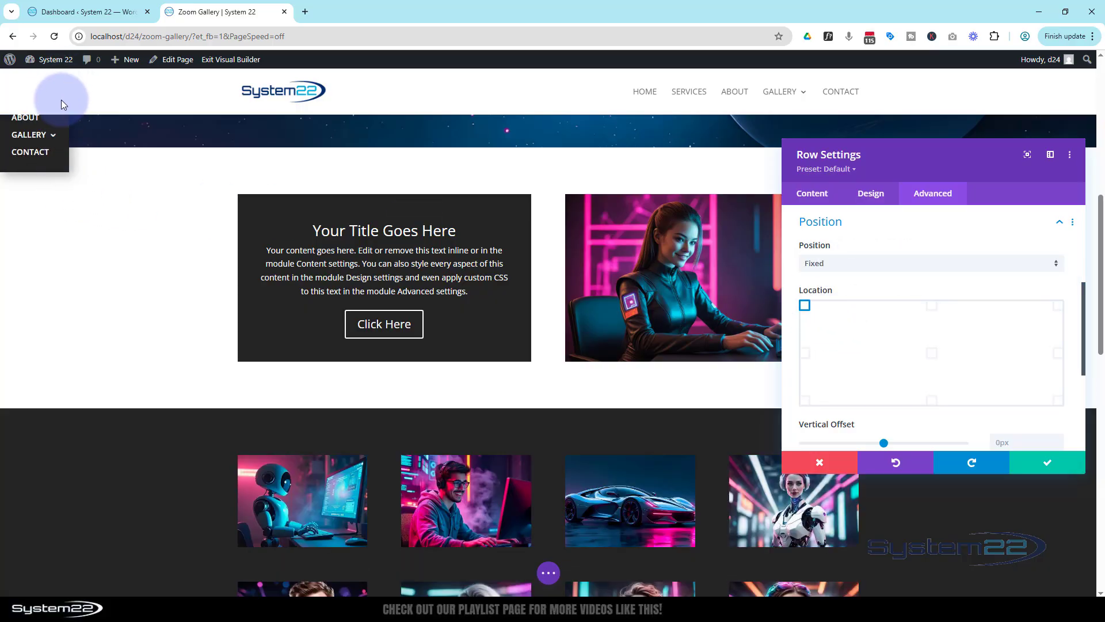
# Step: Anchor the fixed row to the top-left location after trying other positions
pyautogui.moveTo(48, 138)
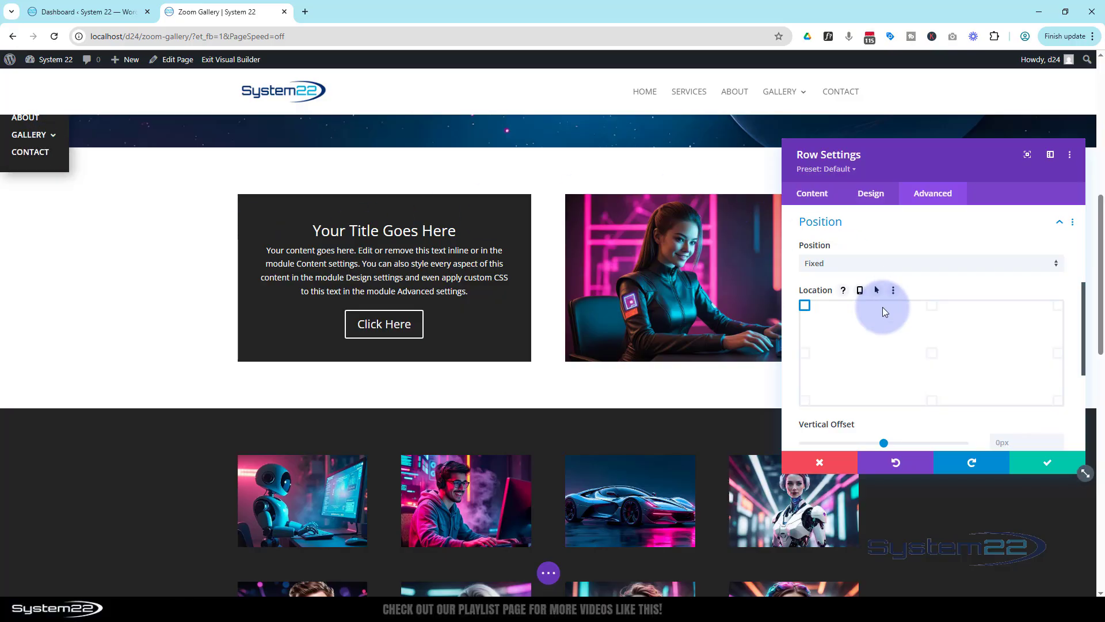
pyautogui.click(930, 306)
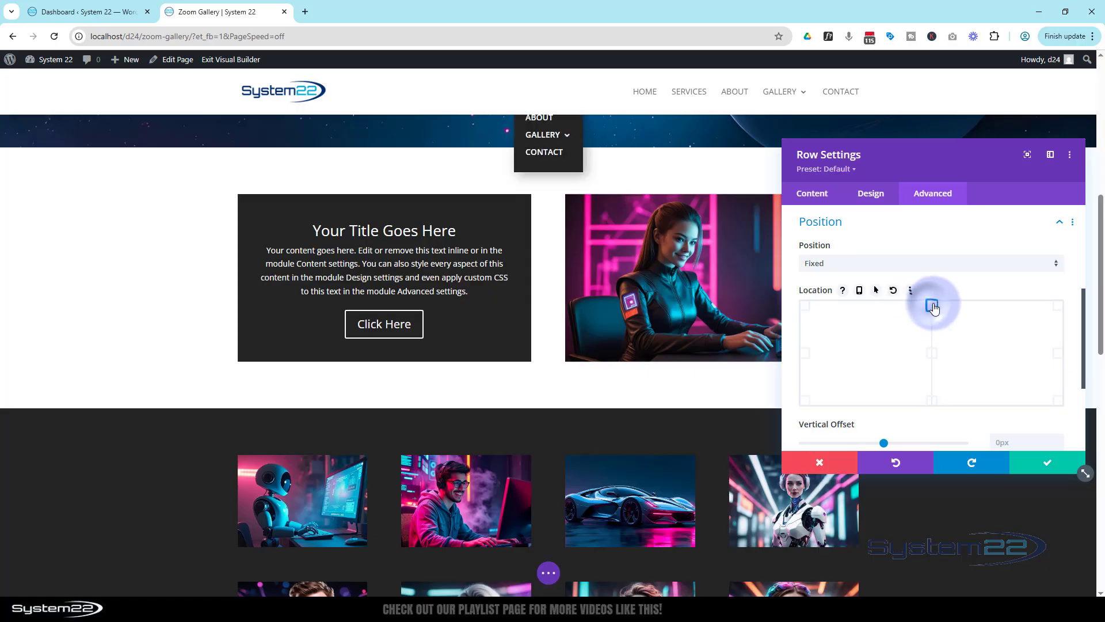
pyautogui.click(1057, 306)
pyautogui.click(1058, 353)
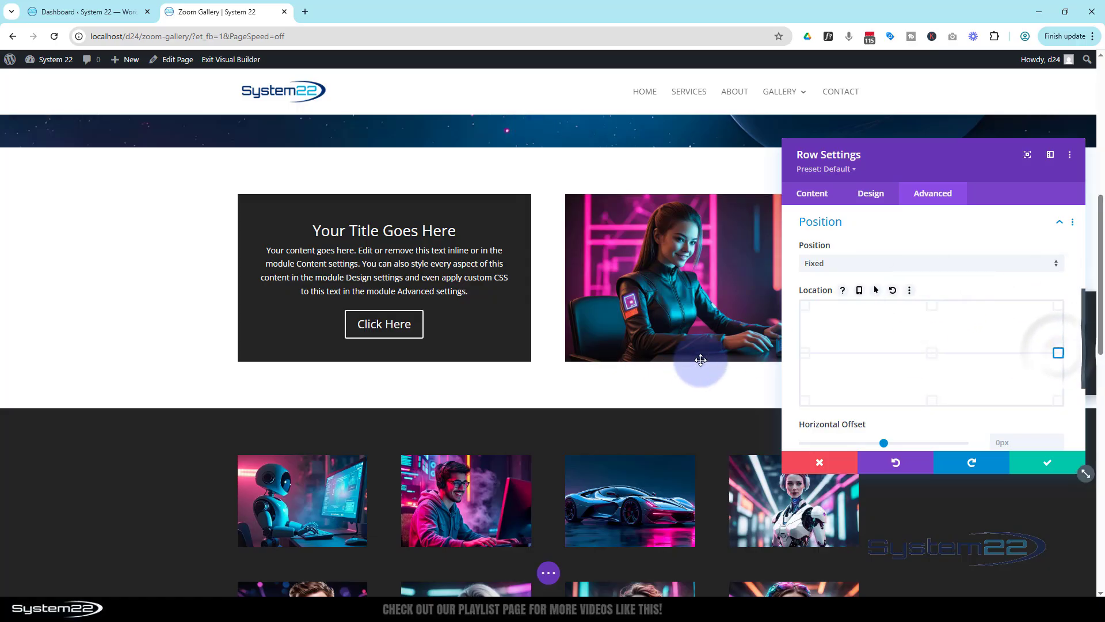
pyautogui.click(805, 352)
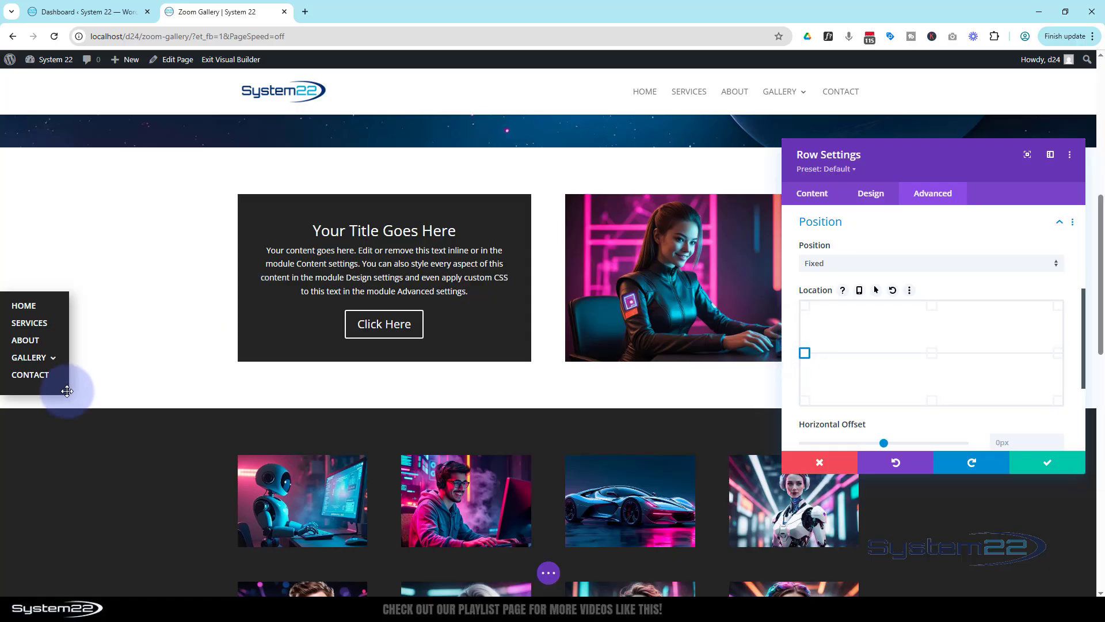
pyautogui.click(805, 305)
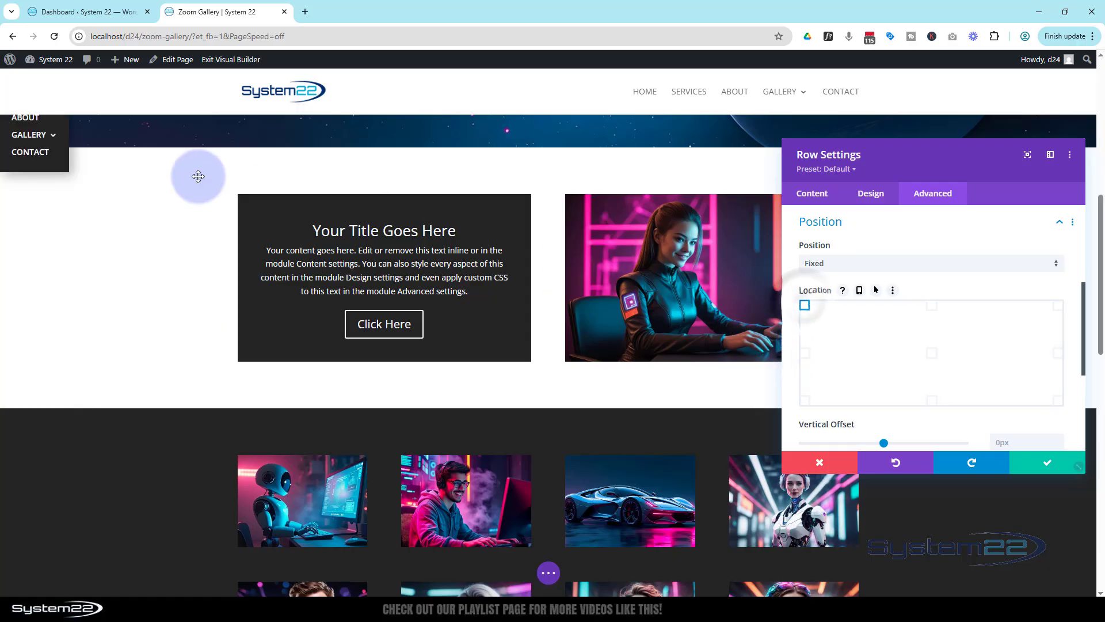
pyautogui.scroll(-2, 830, 323)
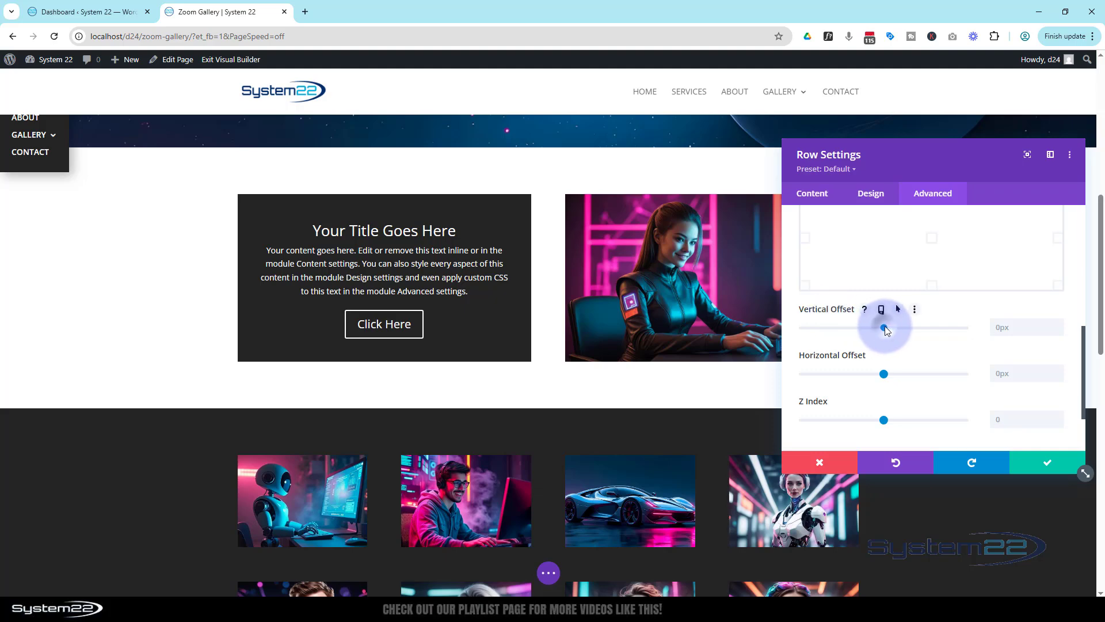
# Step: Give the fixed menu row an 86px vertical offset and a 2px horizontal offset
pyautogui.moveTo(885, 326); pyautogui.dragTo(891, 326)
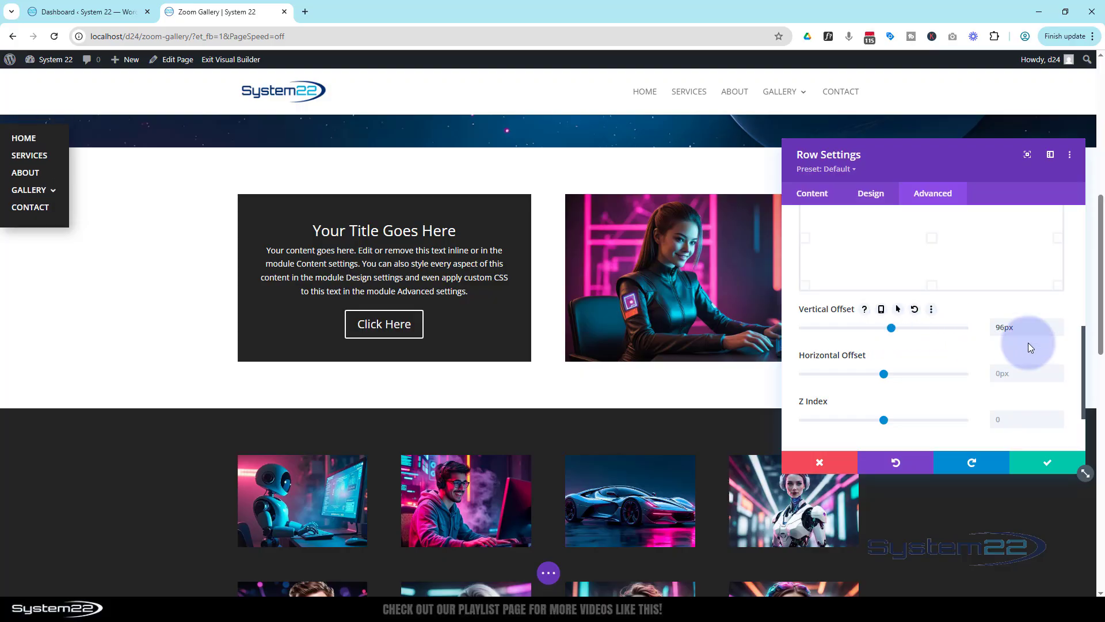
pyautogui.scroll(-9, 1059, 332)
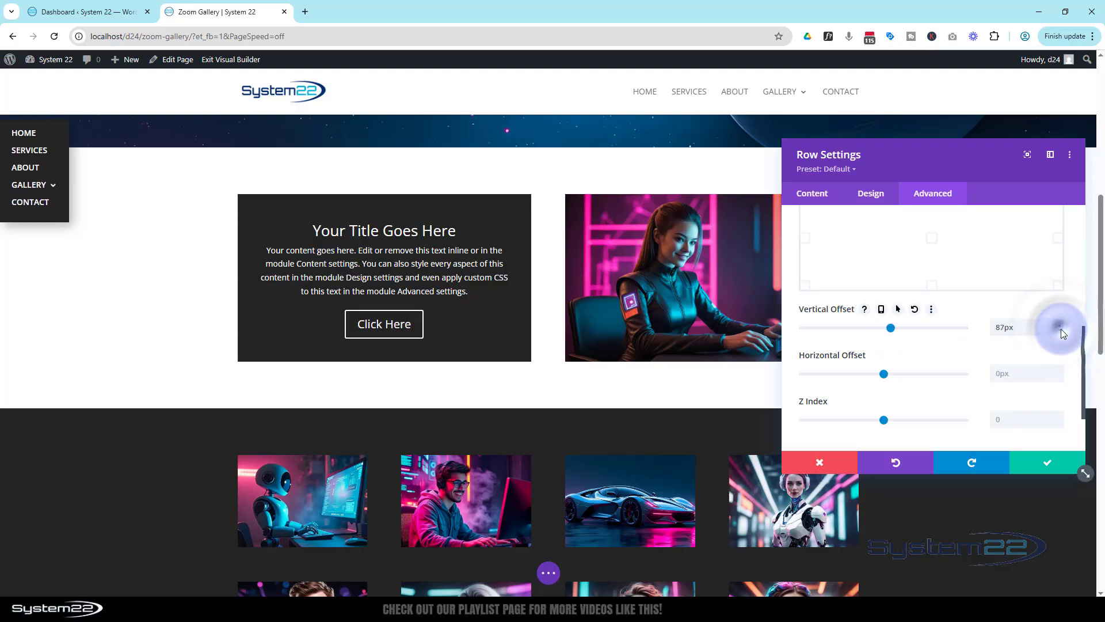
pyautogui.scroll(-1, 1062, 329)
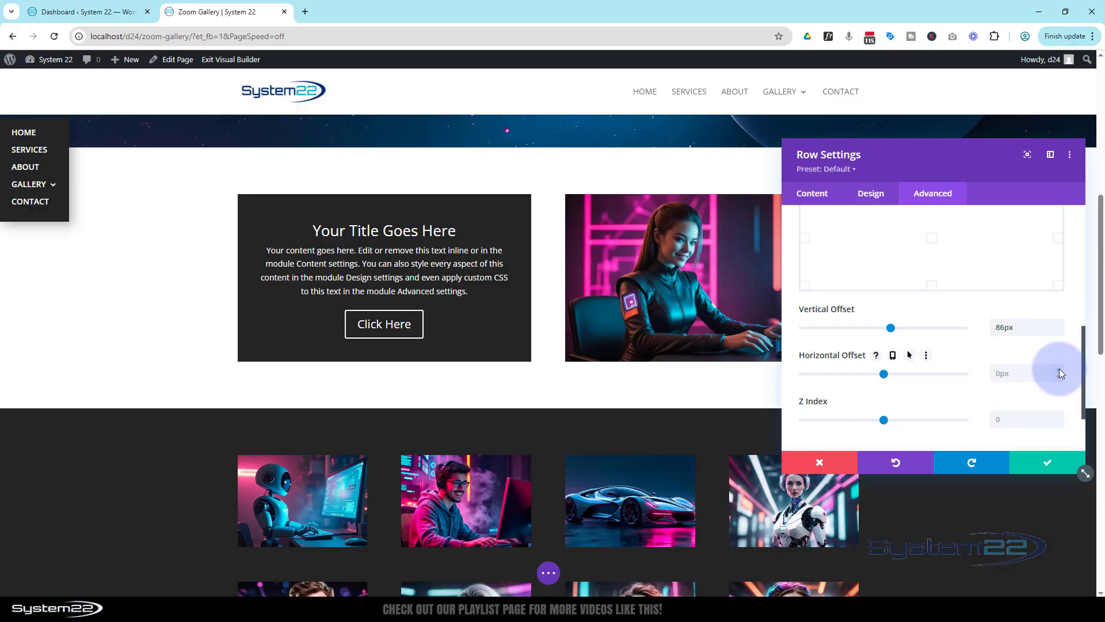
pyautogui.scroll(2, 1059, 373)
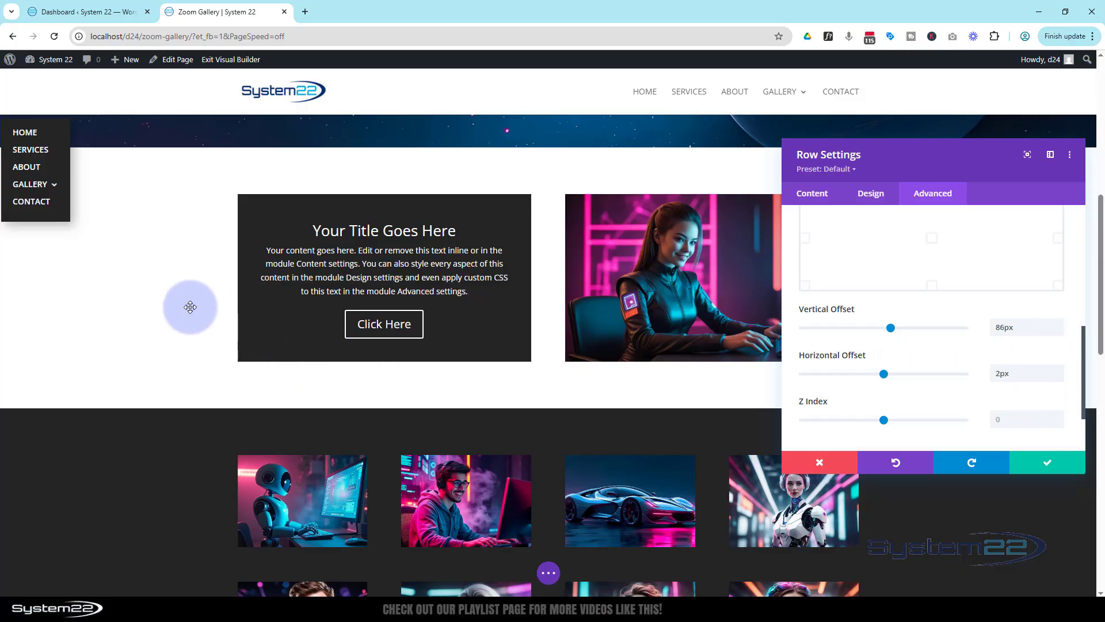
pyautogui.scroll(-6, 189, 304)
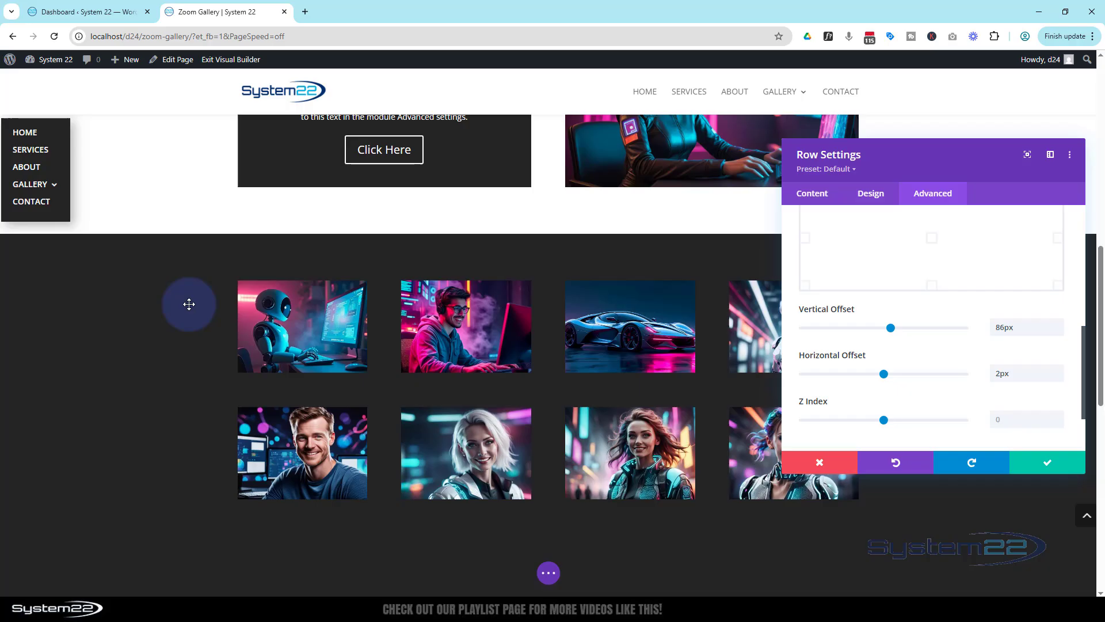
pyautogui.scroll(3, 189, 304)
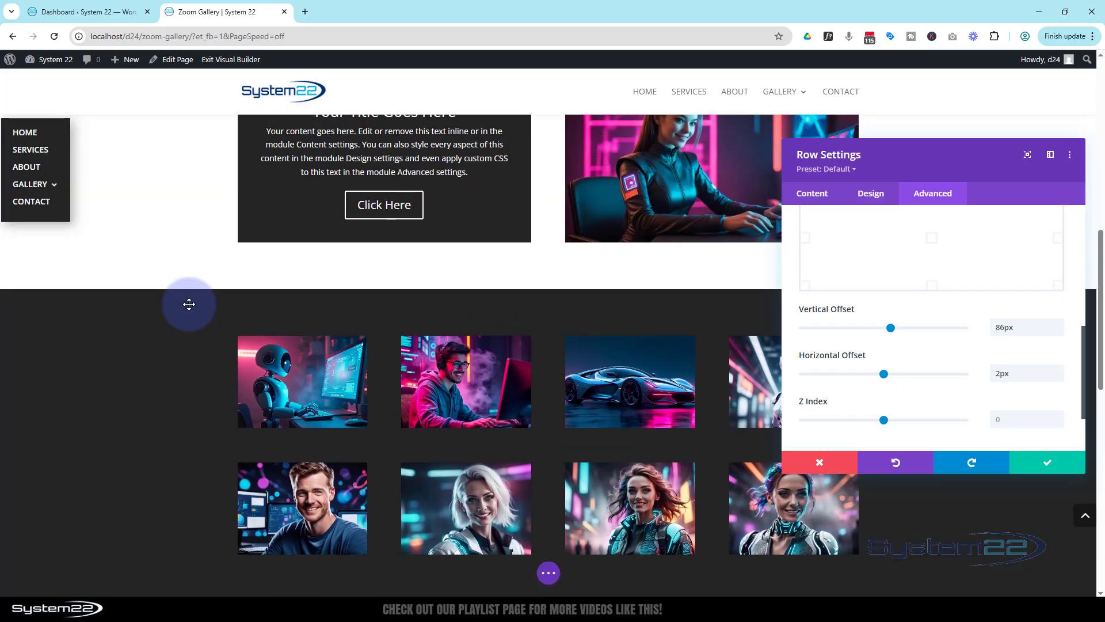
pyautogui.scroll(-9, 188, 304)
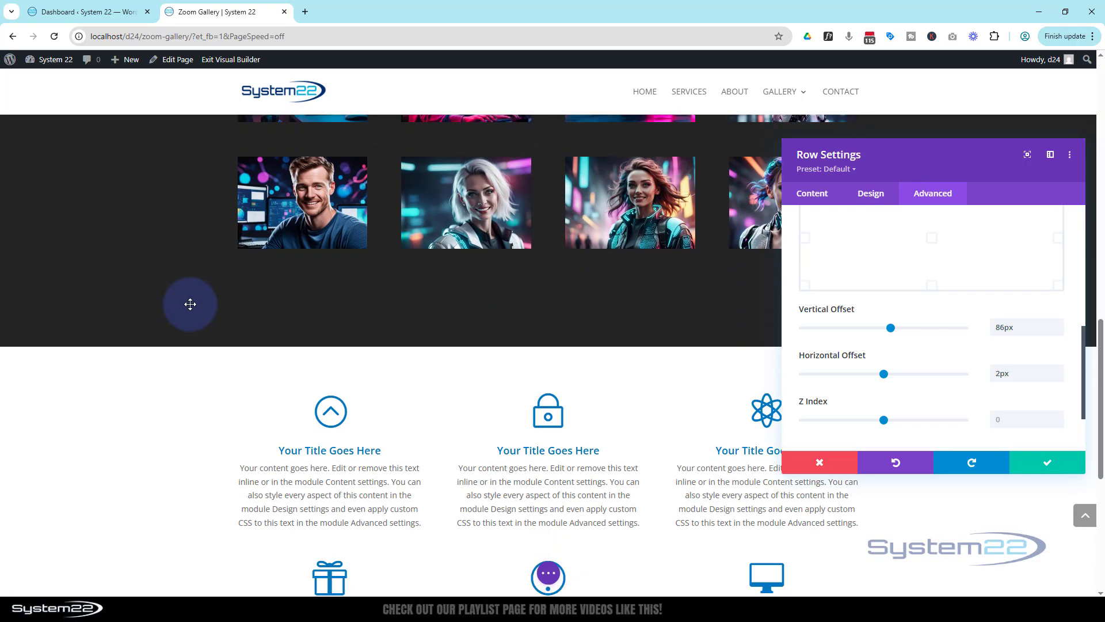
pyautogui.scroll(11, 114, 295)
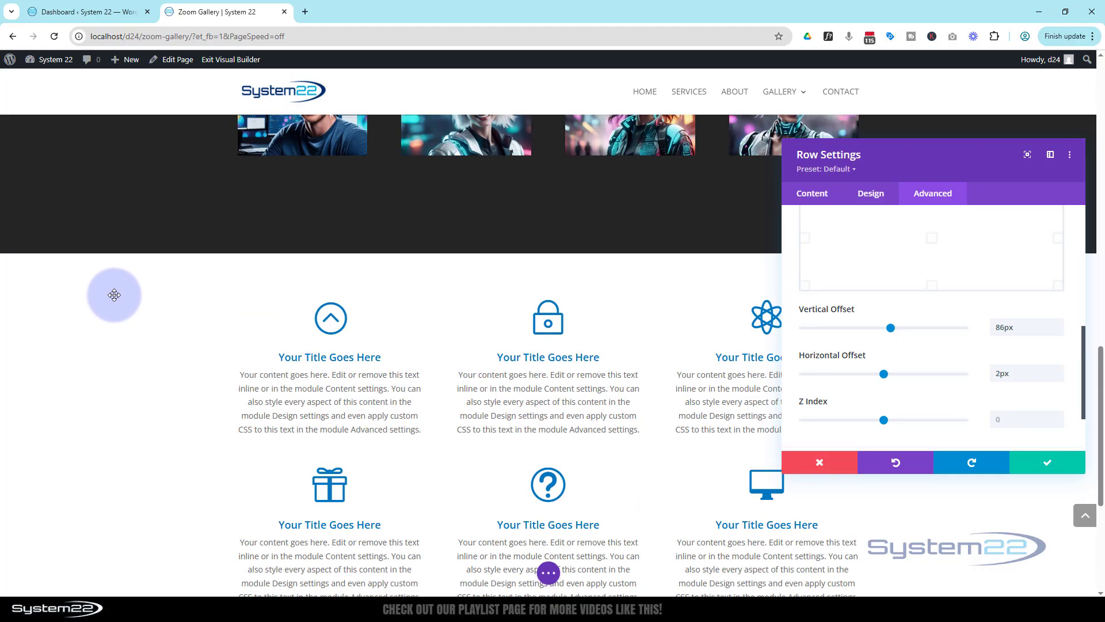
pyautogui.scroll(7, 114, 294)
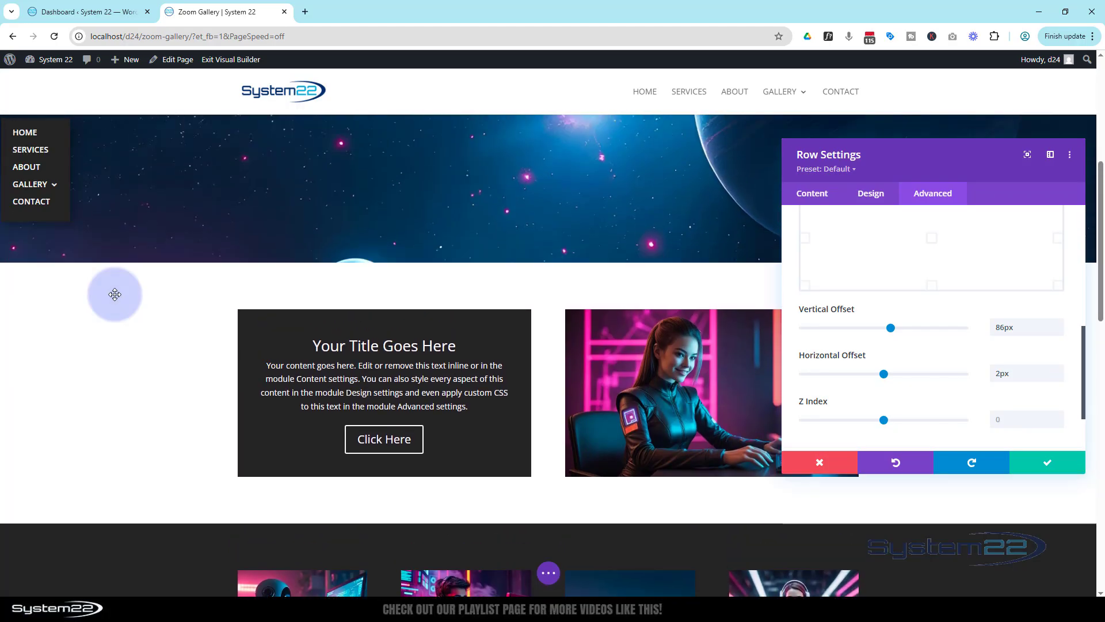
pyautogui.scroll(1, 114, 295)
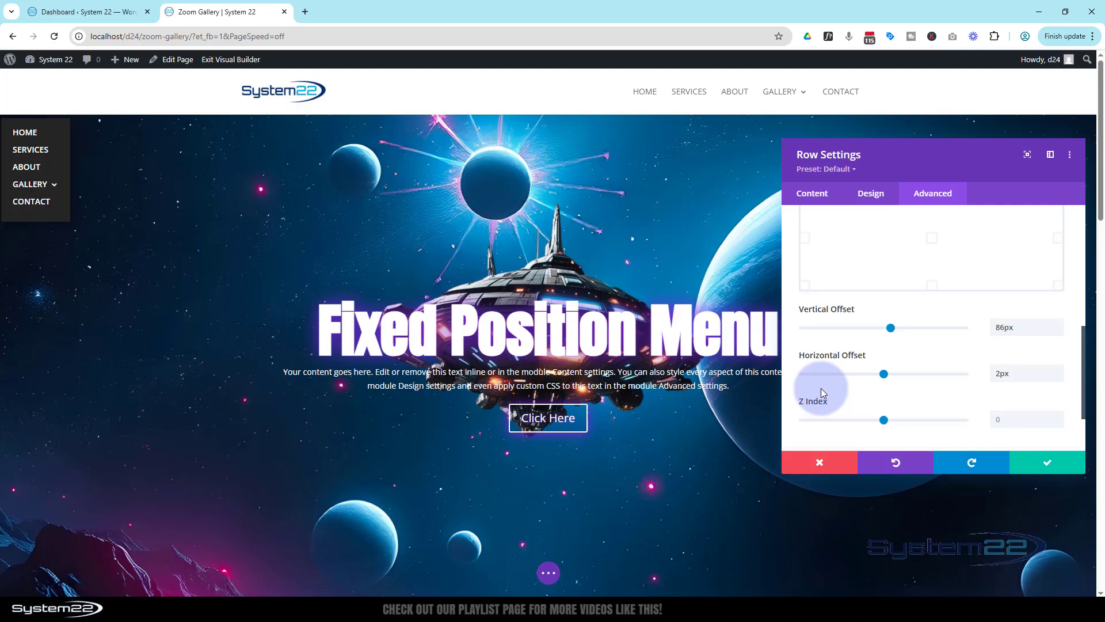
pyautogui.moveTo(803, 412)
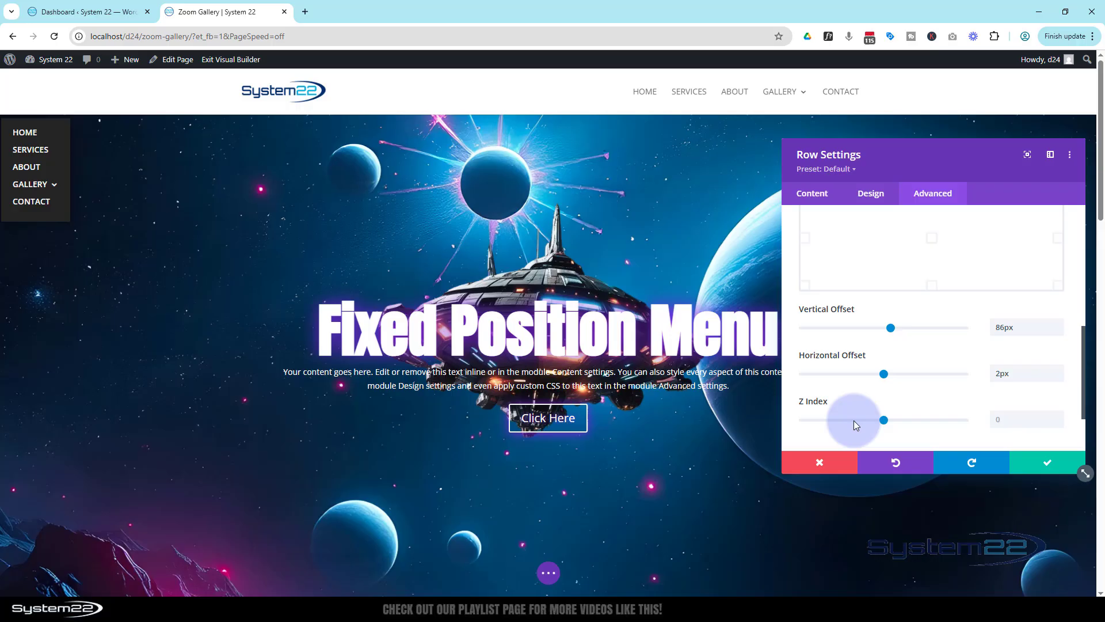
pyautogui.moveTo(890, 420); pyautogui.dragTo(913, 421)
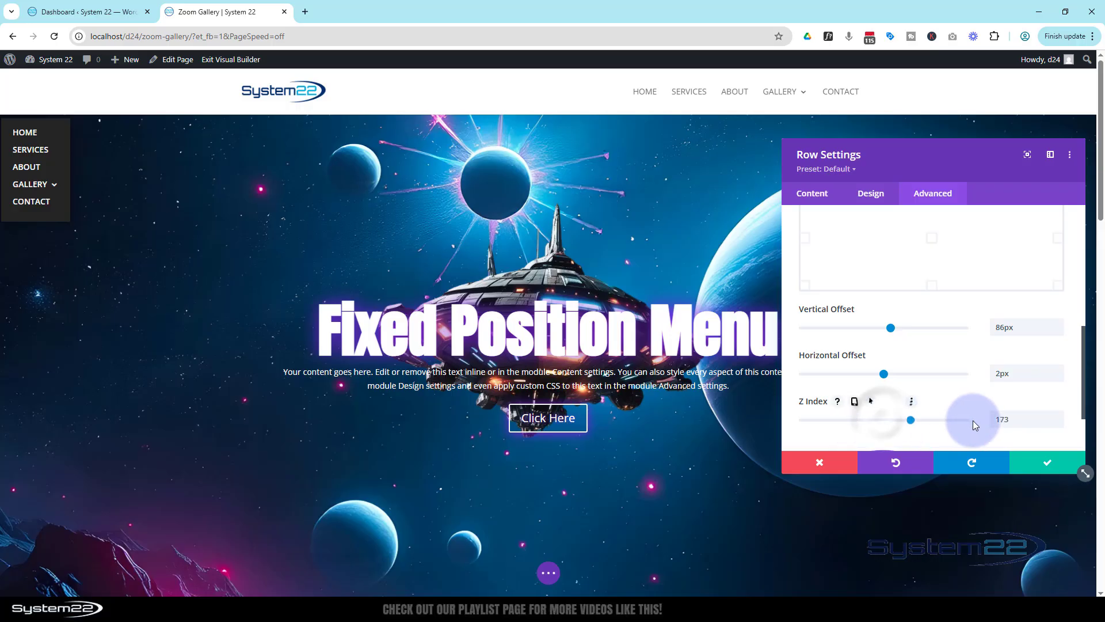
pyautogui.click(972, 420)
pyautogui.doubleClick(1001, 420)
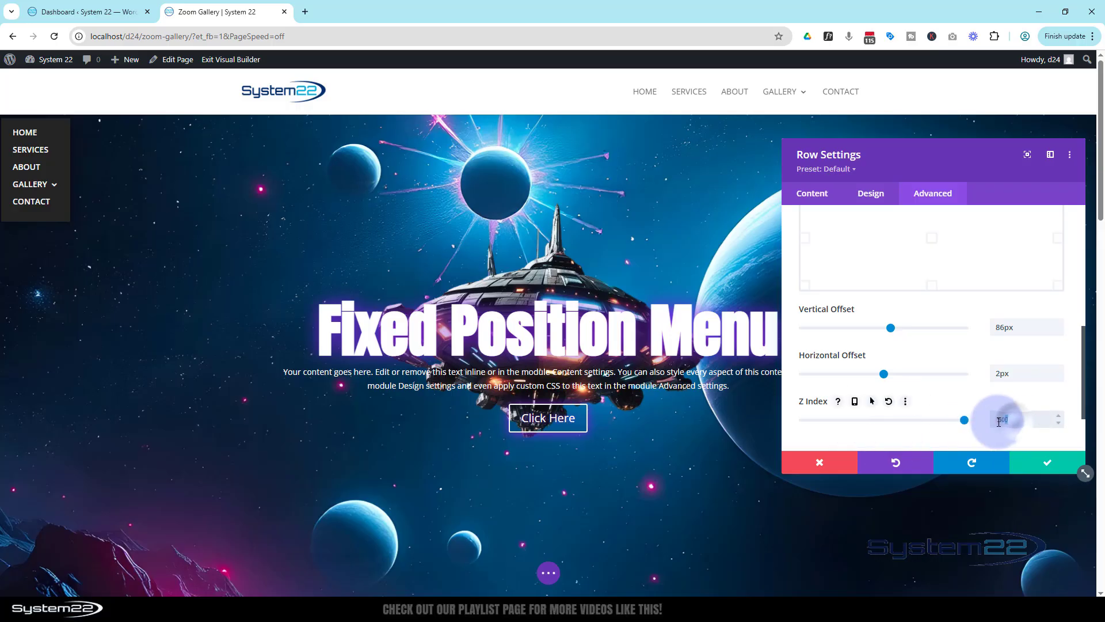
pyautogui.write('9999999999')
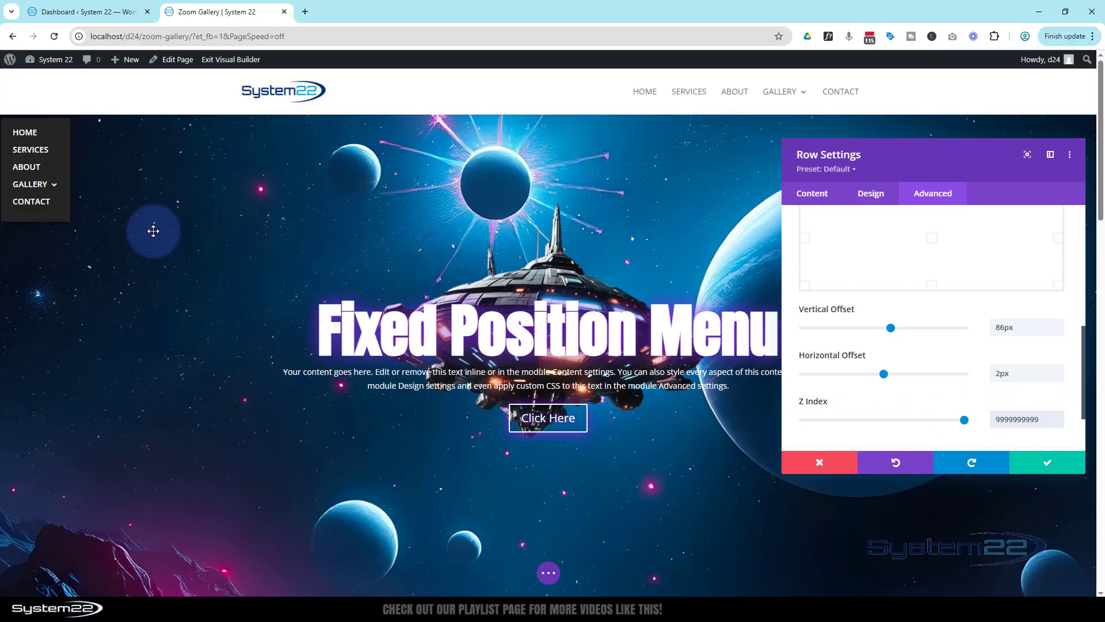
# Step: Check that the menu floats above the page content, then save the row settings
pyautogui.scroll(-8, 154, 235)
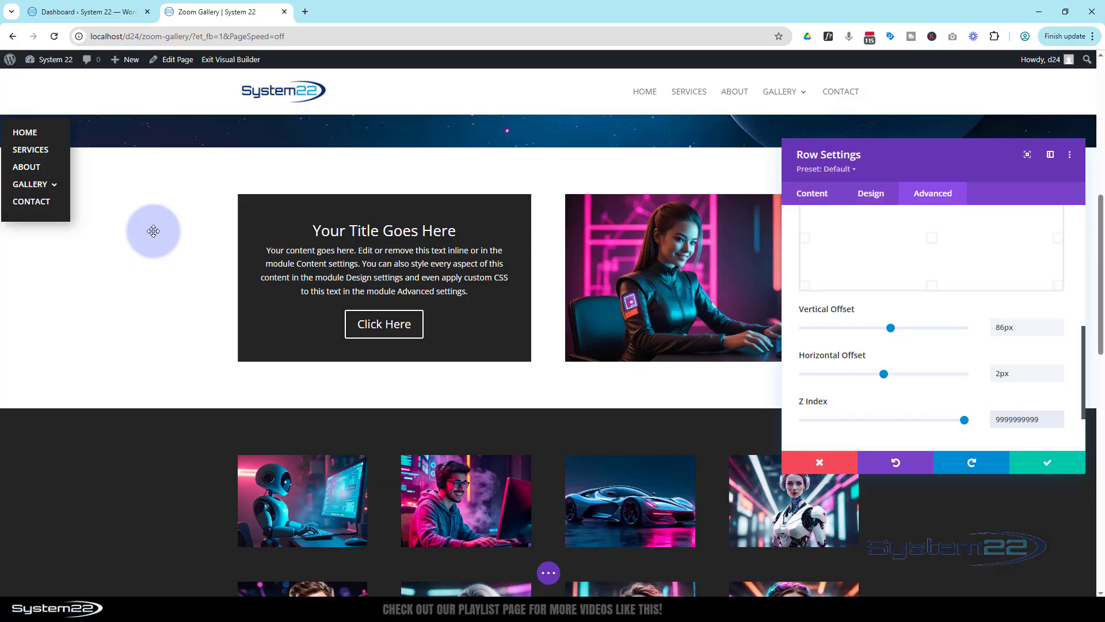
pyautogui.scroll(-10, 153, 231)
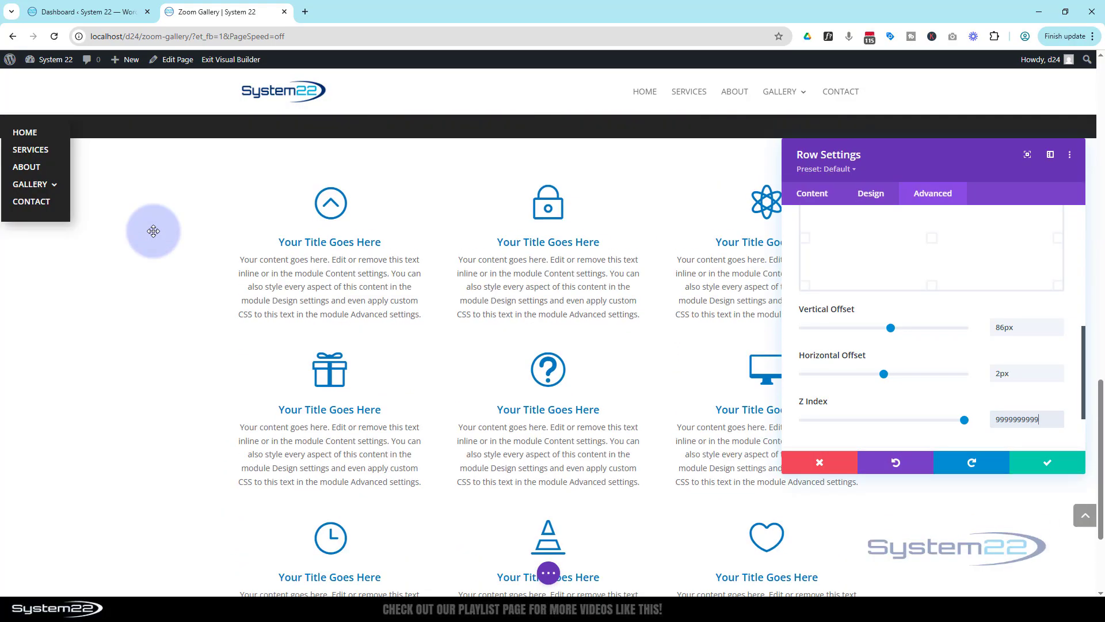
pyautogui.scroll(-3, 153, 231)
pyautogui.scroll(9, 153, 231)
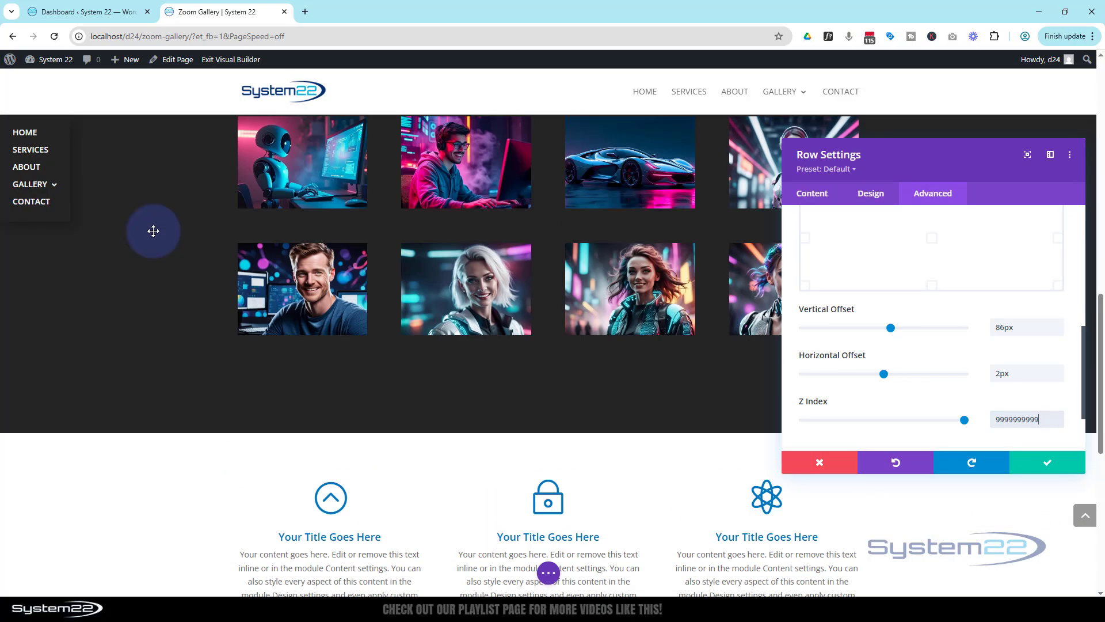
pyautogui.scroll(10, 153, 230)
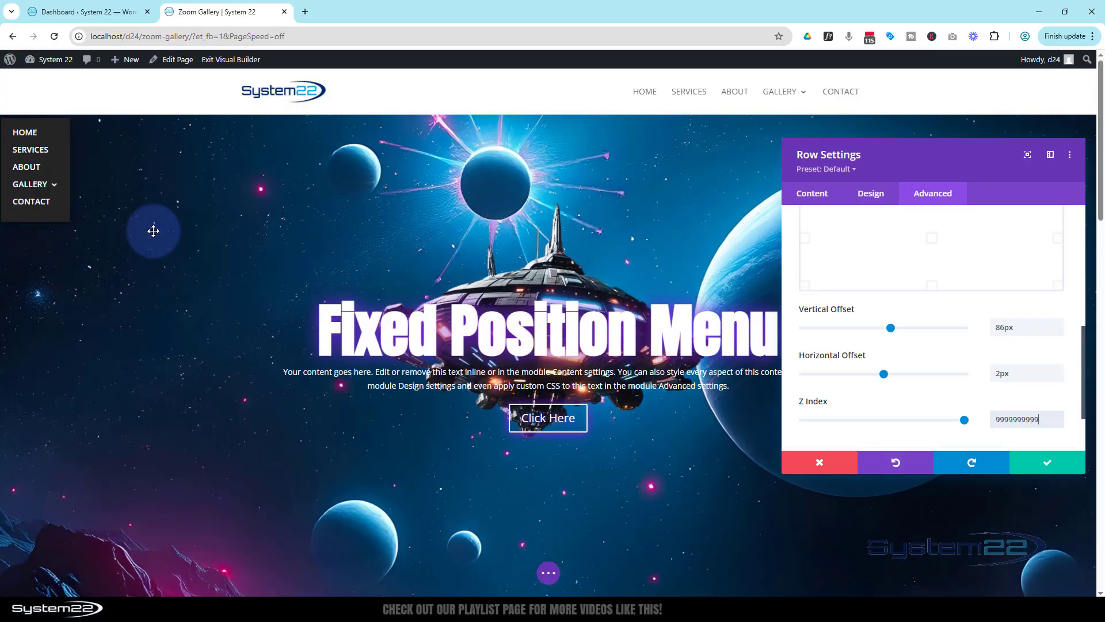
pyautogui.moveTo(46, 187)
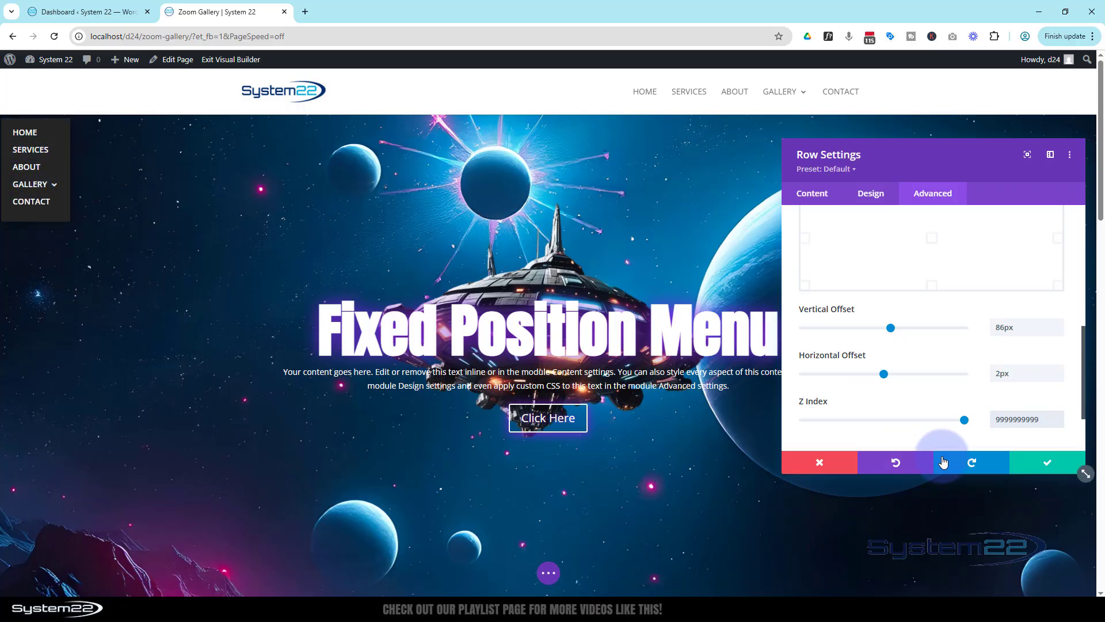
pyautogui.click(1047, 462)
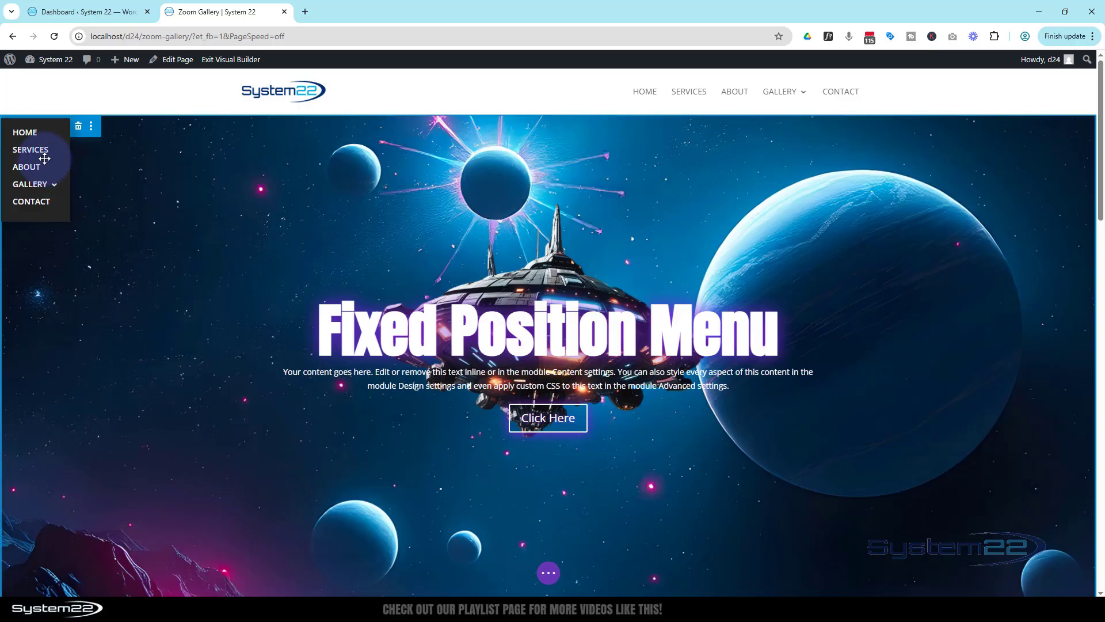
# Step: Open the side menu module's settings and return the page to desktop view after trying wireframe view
pyautogui.moveTo(43, 158)
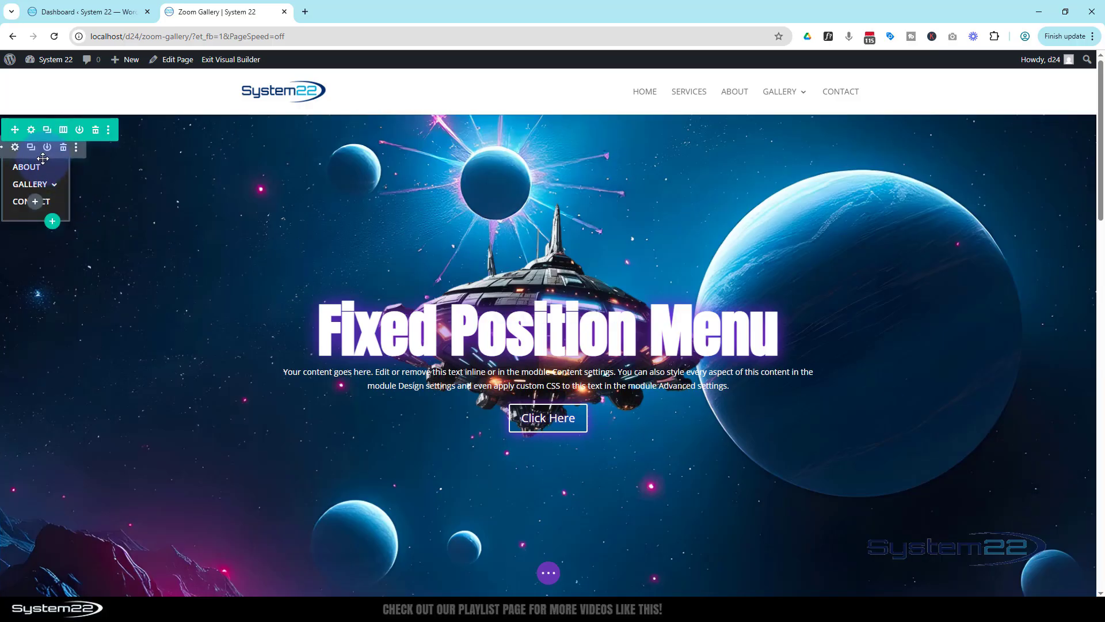
pyautogui.click(16, 150)
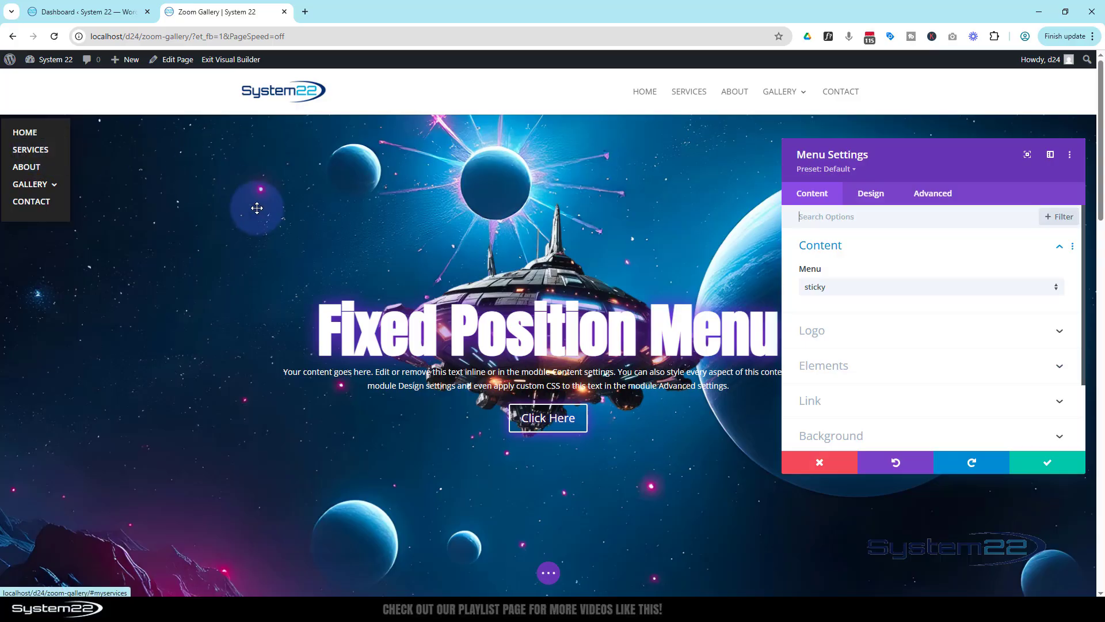
pyautogui.click(549, 573)
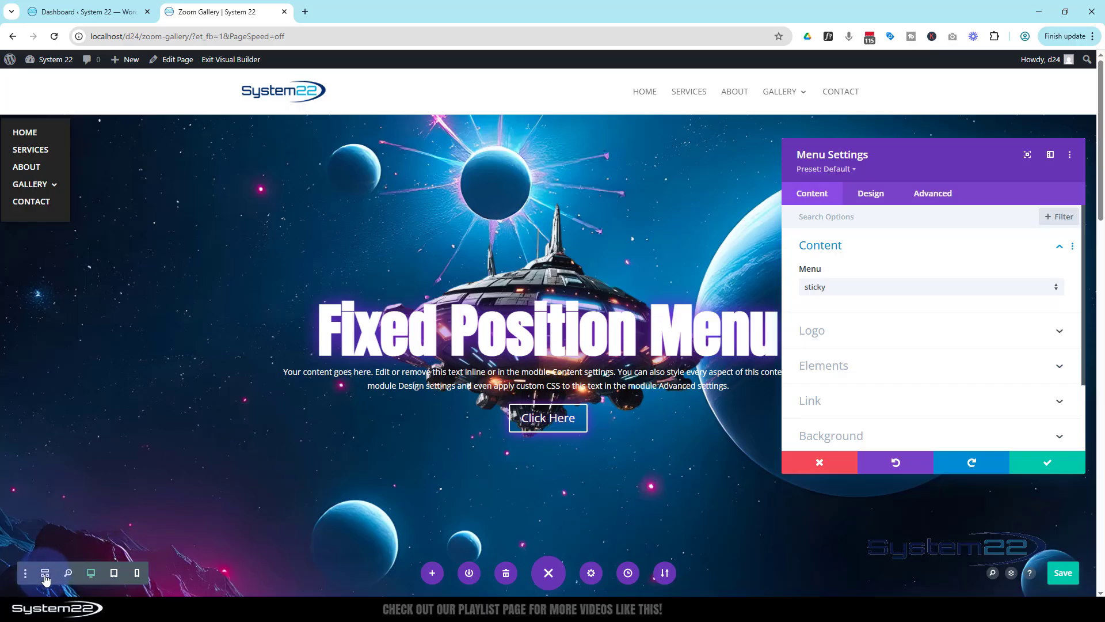
pyautogui.click(45, 575)
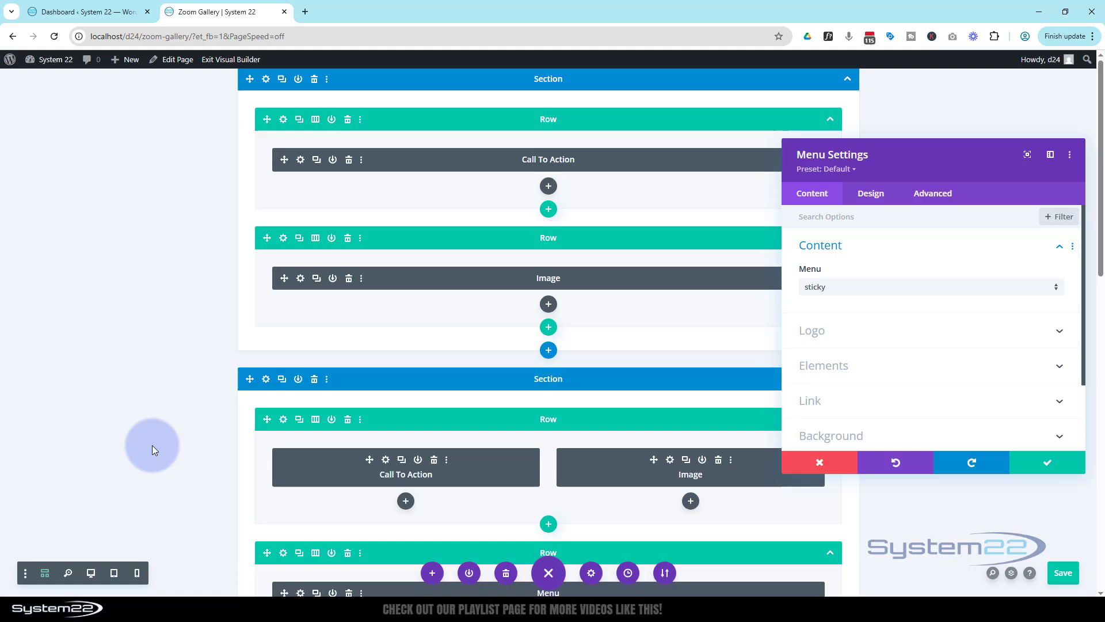
pyautogui.scroll(-3, 271, 416)
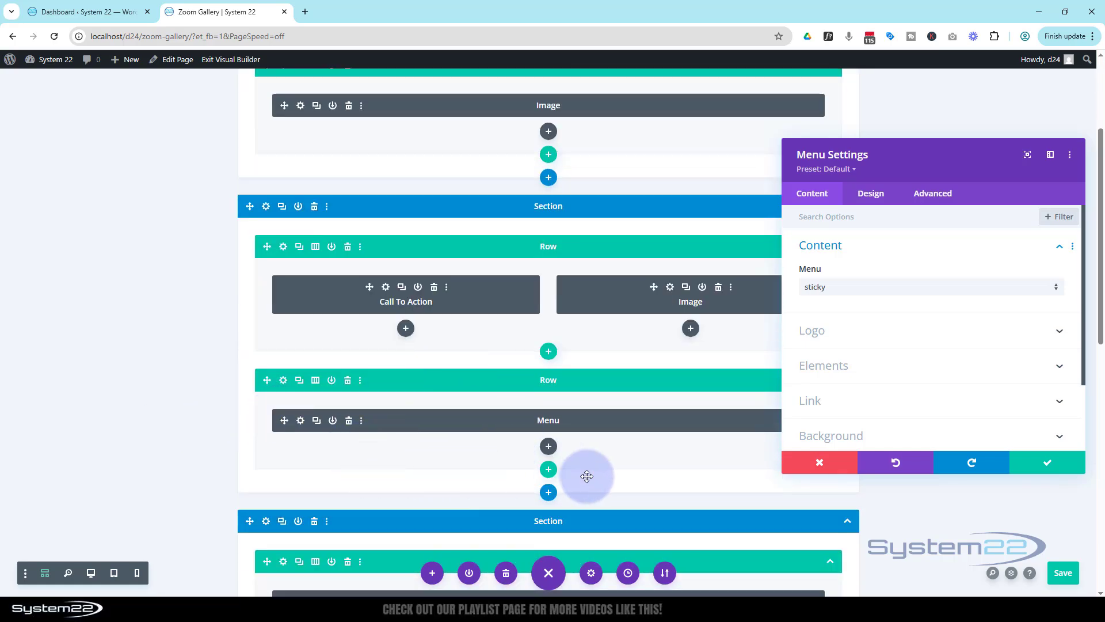
pyautogui.click(93, 574)
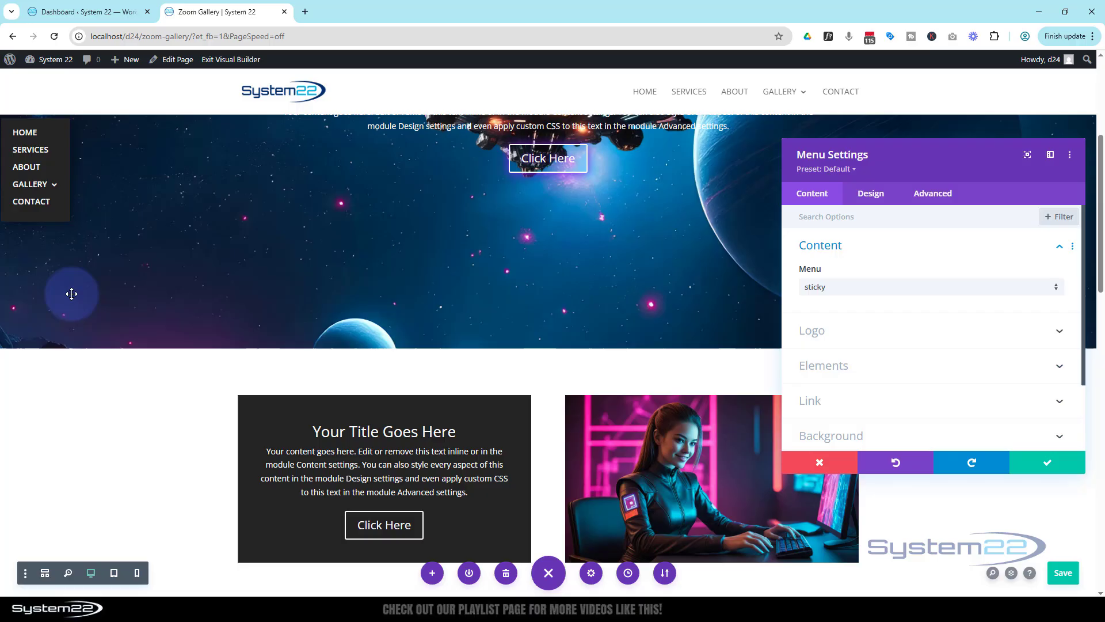
# Step: Set the Dropdown Menu line colour to the #242424 swatch
pyautogui.click(877, 196)
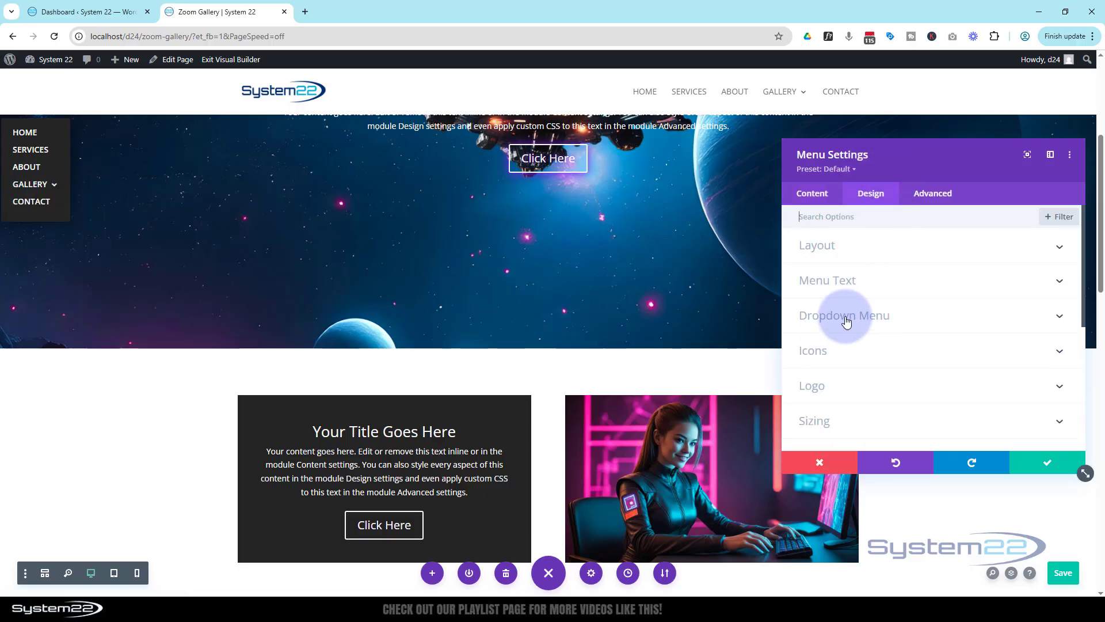
pyautogui.click(881, 323)
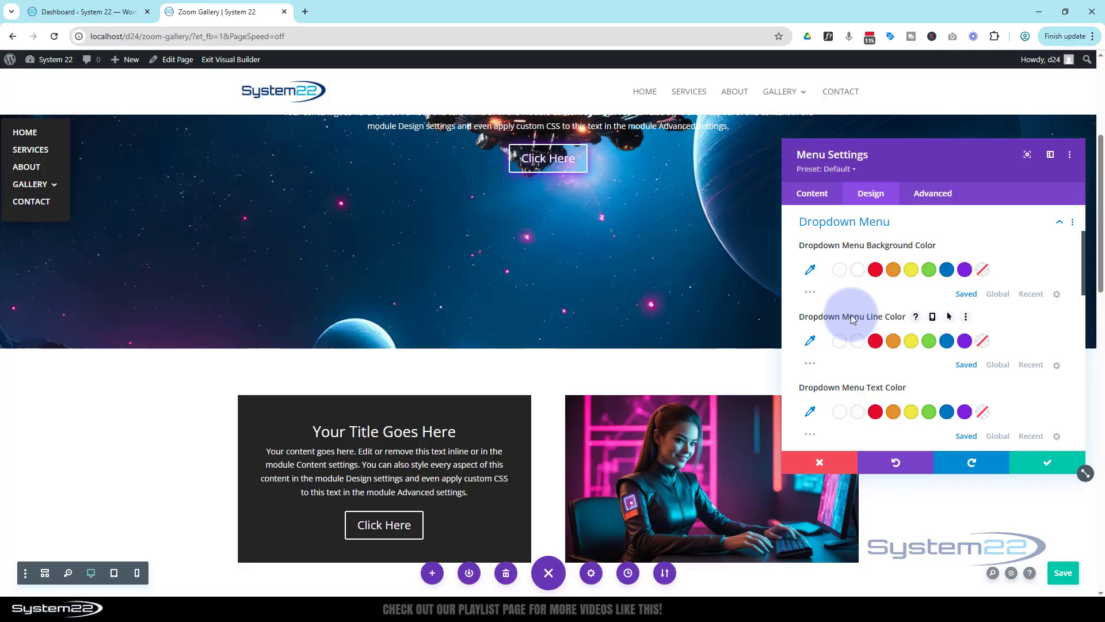
pyautogui.click(811, 365)
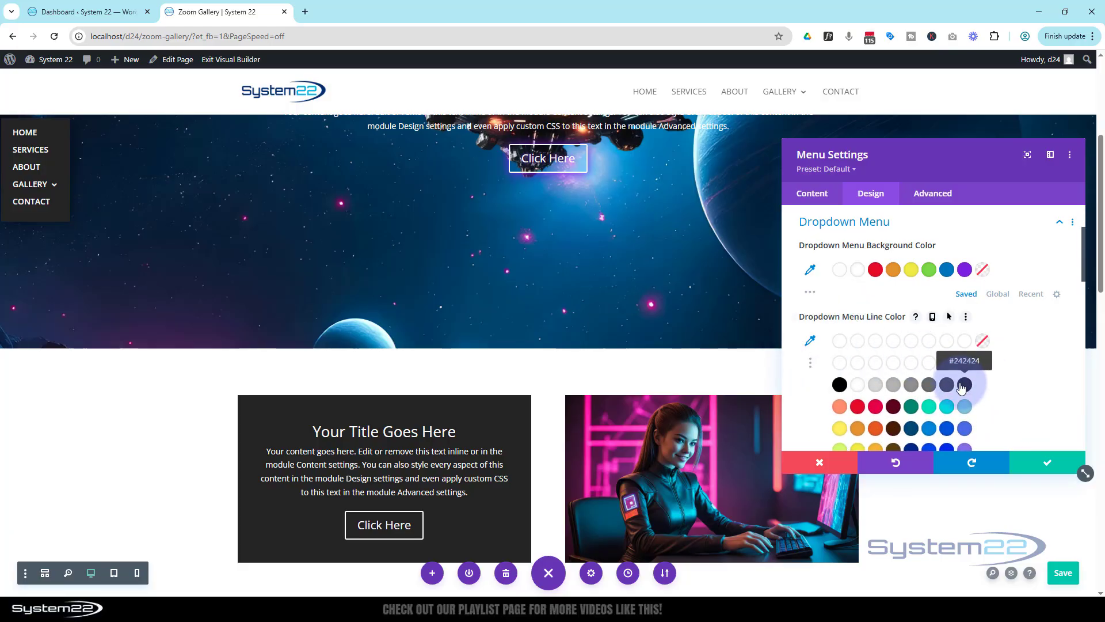
pyautogui.click(964, 384)
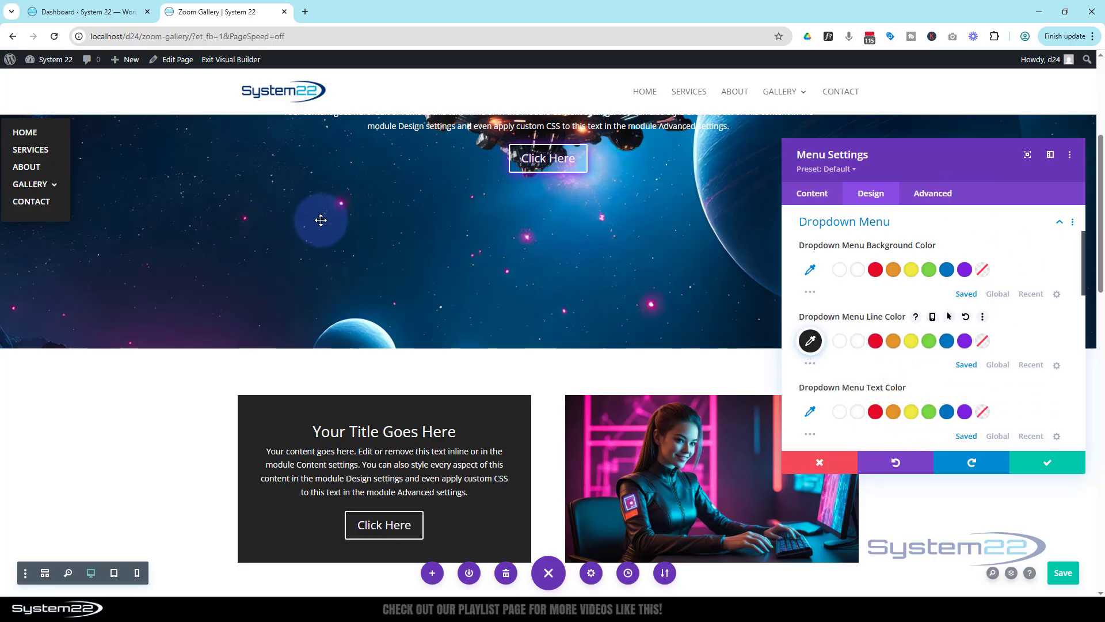
pyautogui.moveTo(52, 198)
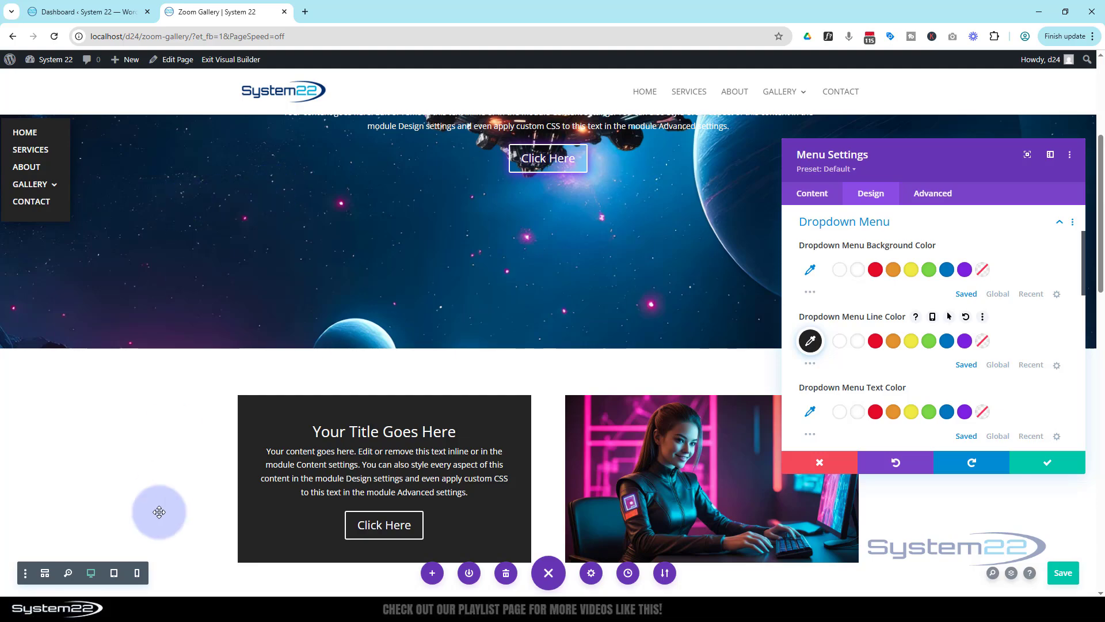
# Step: Preview at tablet width and set the Hamburger Menu Icon Color to white (#ffffff)
pyautogui.click(114, 573)
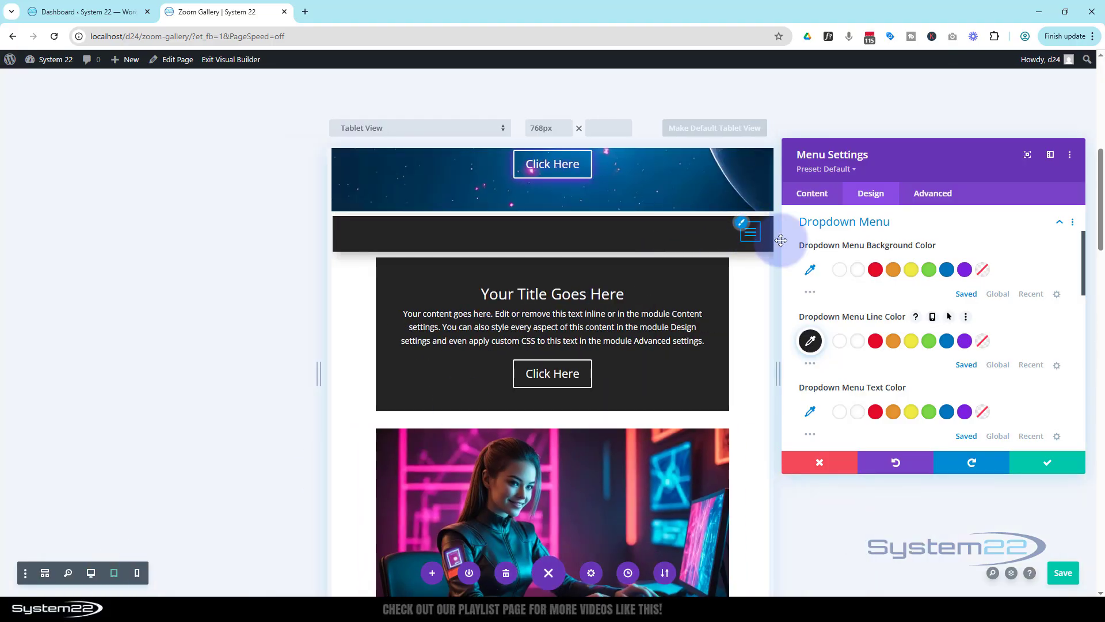
pyautogui.click(837, 226)
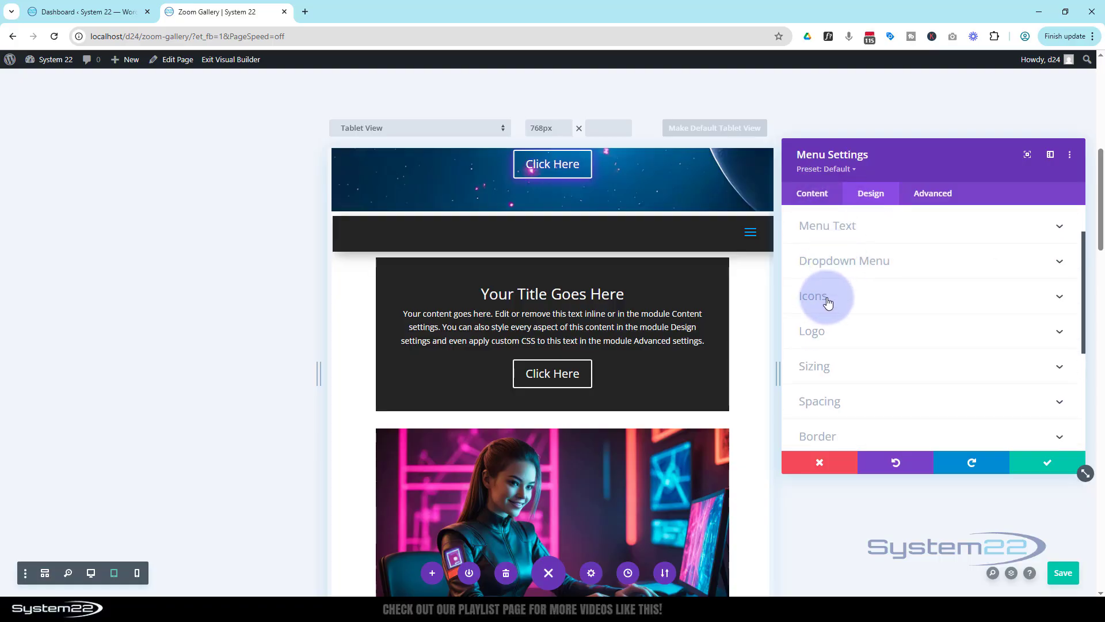
pyautogui.click(827, 300)
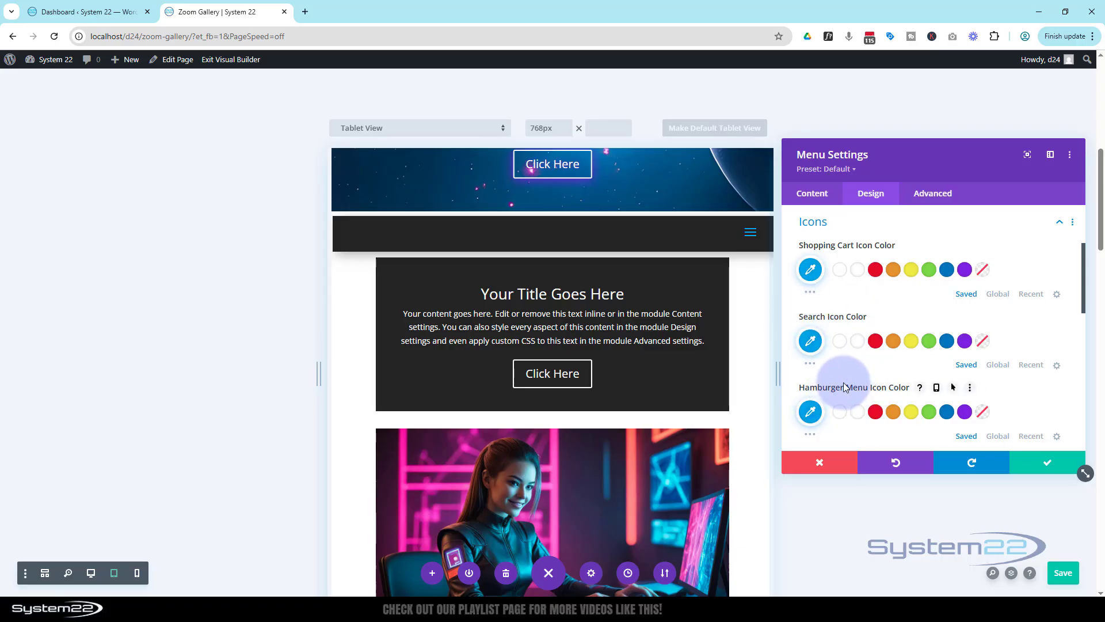
pyautogui.click(857, 412)
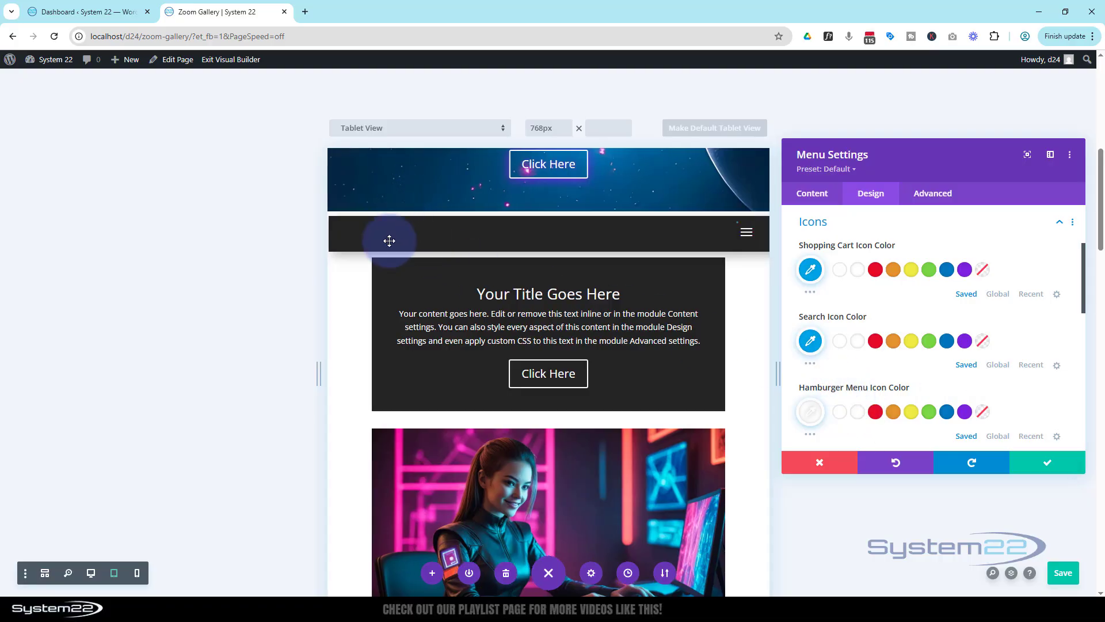
pyautogui.scroll(3, 387, 249)
pyautogui.scroll(5, 387, 250)
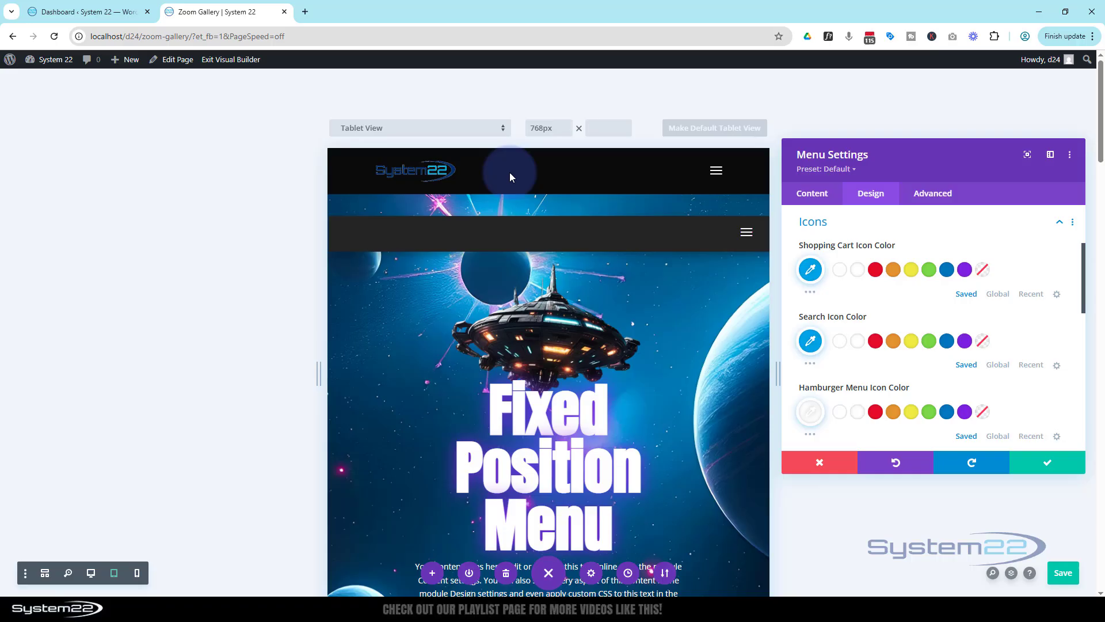
# Step: Preview the page at 400px phone width and save the menu settings
pyautogui.click(137, 573)
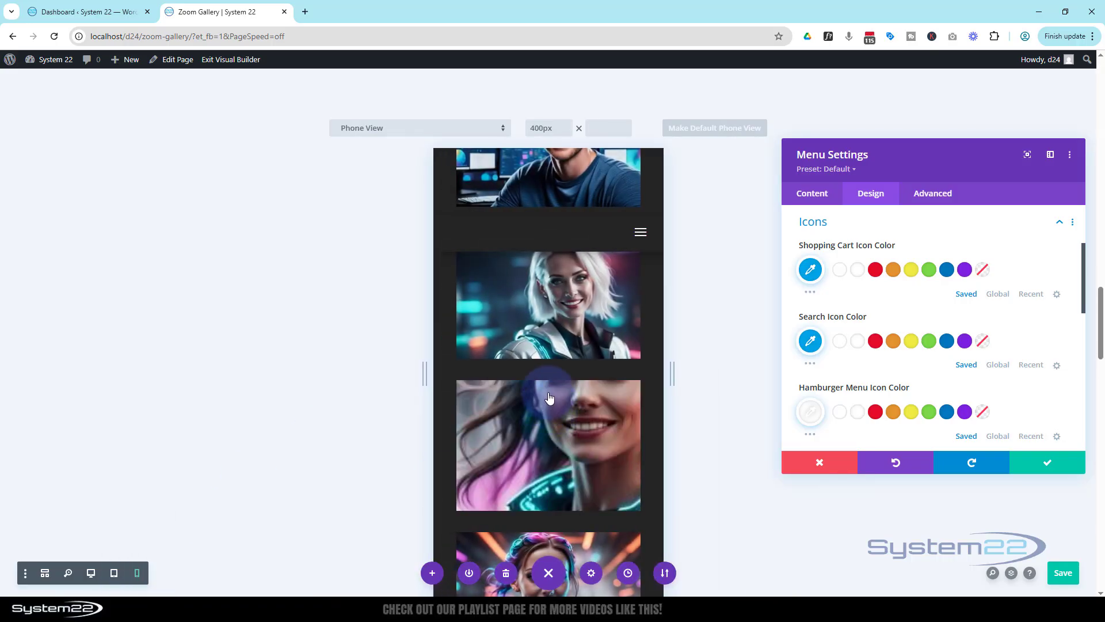
pyautogui.scroll(10, 550, 397)
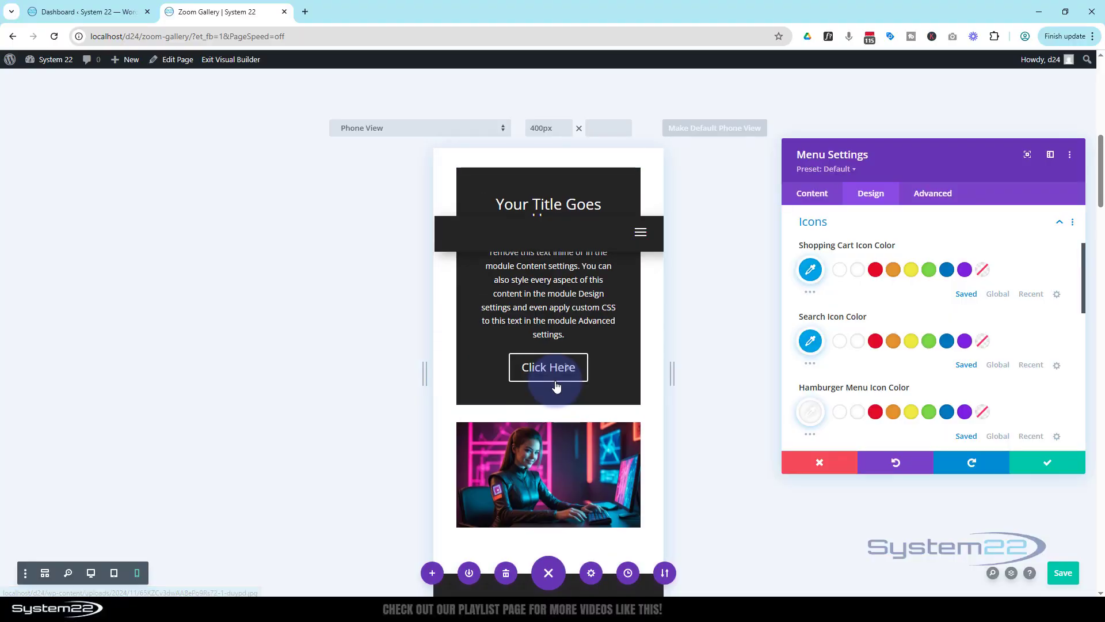
pyautogui.scroll(8, 556, 387)
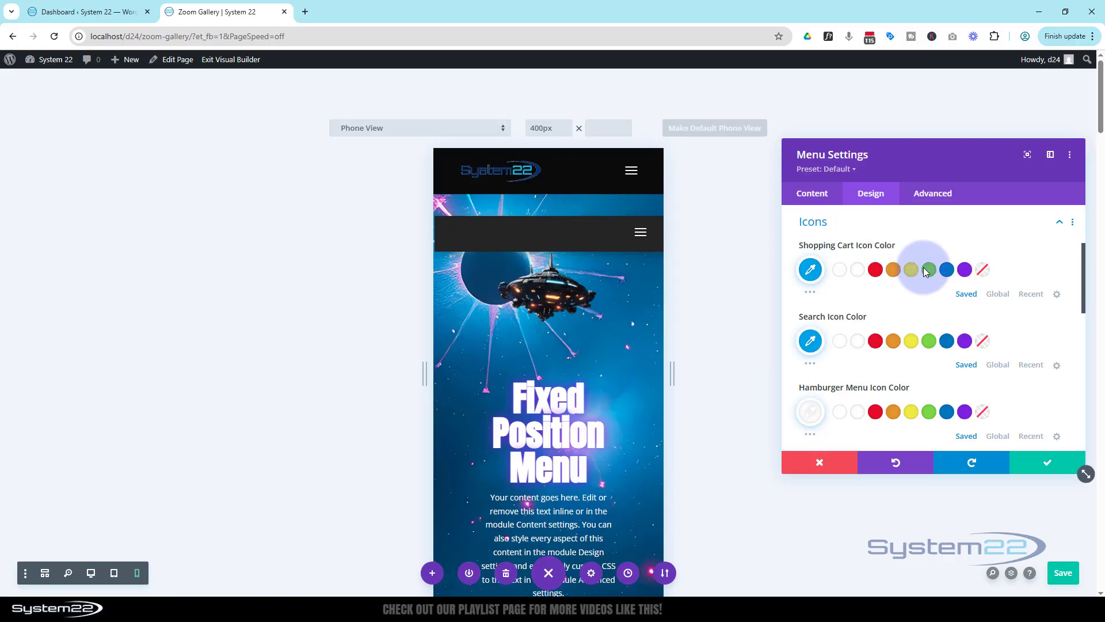
pyautogui.click(1039, 469)
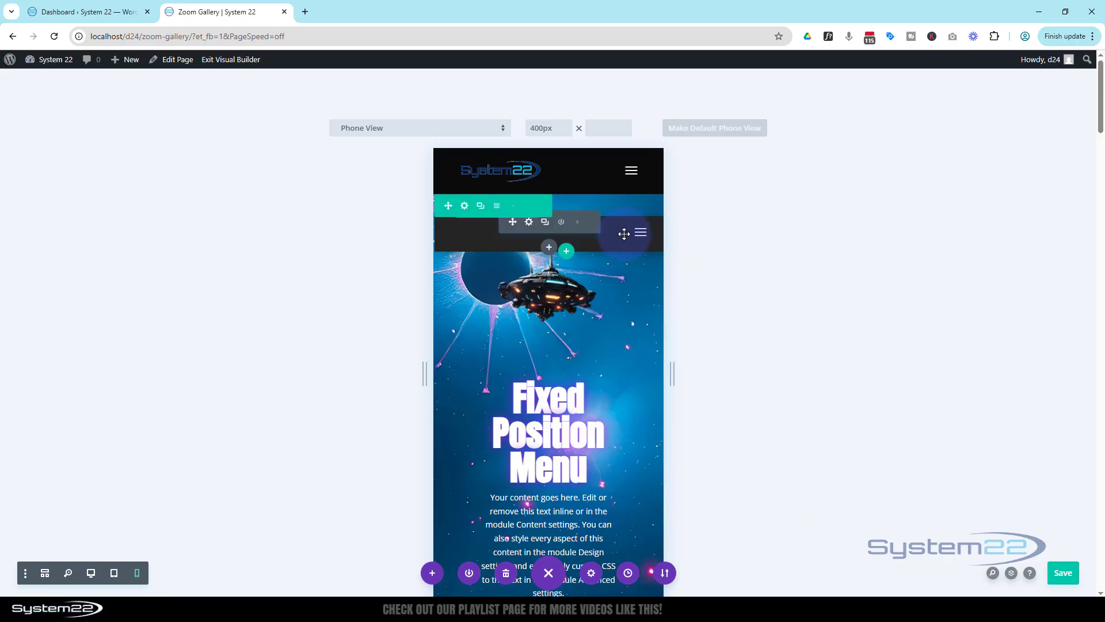
# Step: In the row's Advanced position options, lower the phone vertical offset from 86px to 80px
pyautogui.click(464, 207)
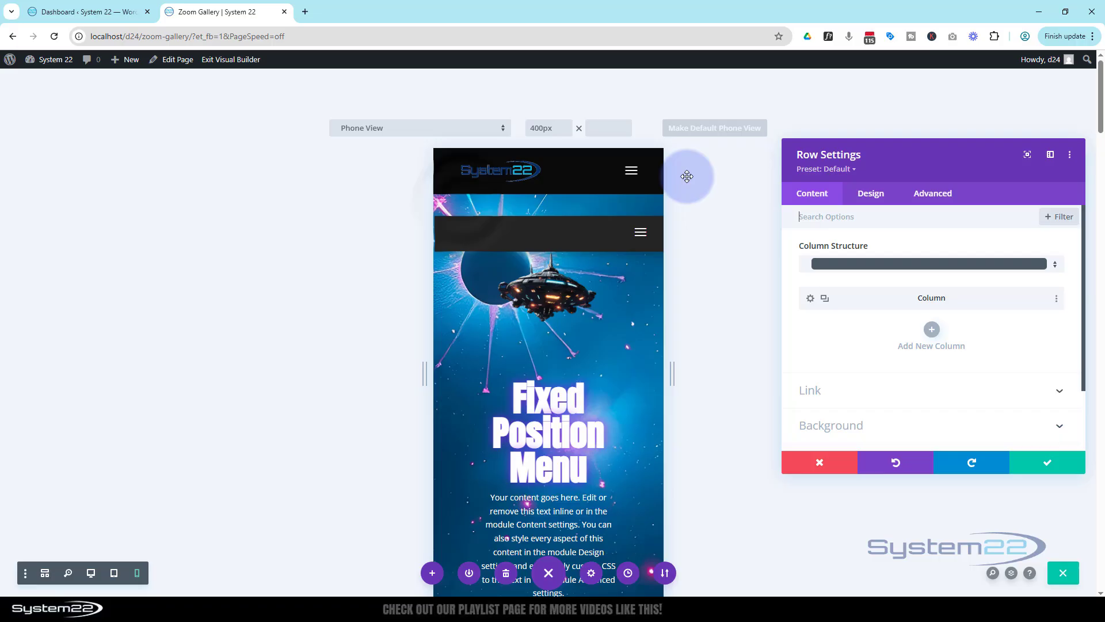
pyautogui.moveTo(924, 209); pyautogui.dragTo(830, 197)
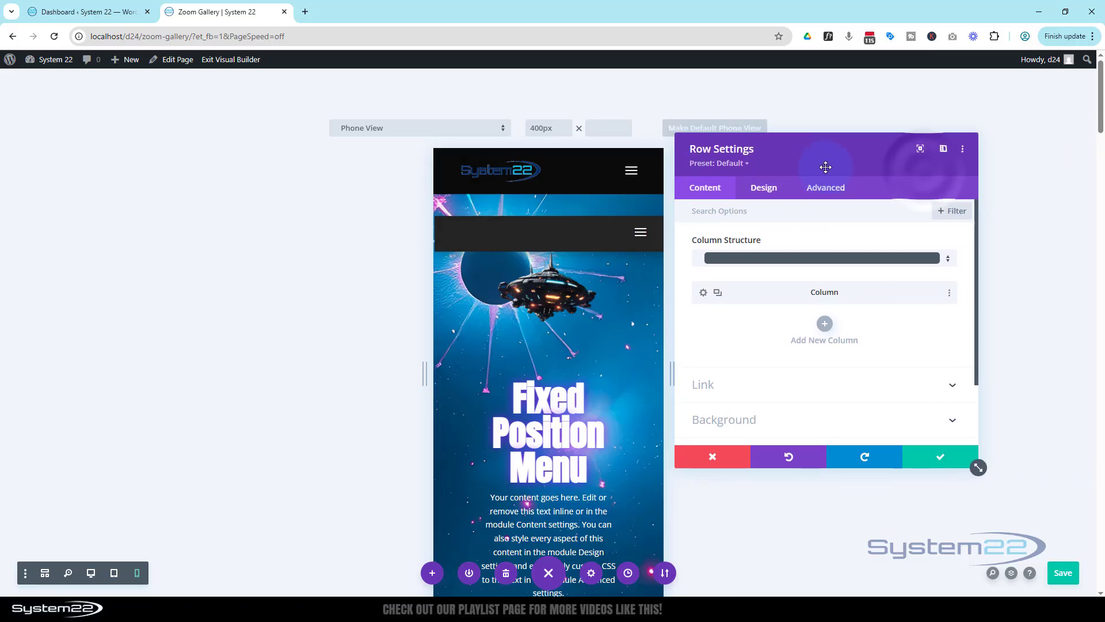
pyautogui.click(831, 197)
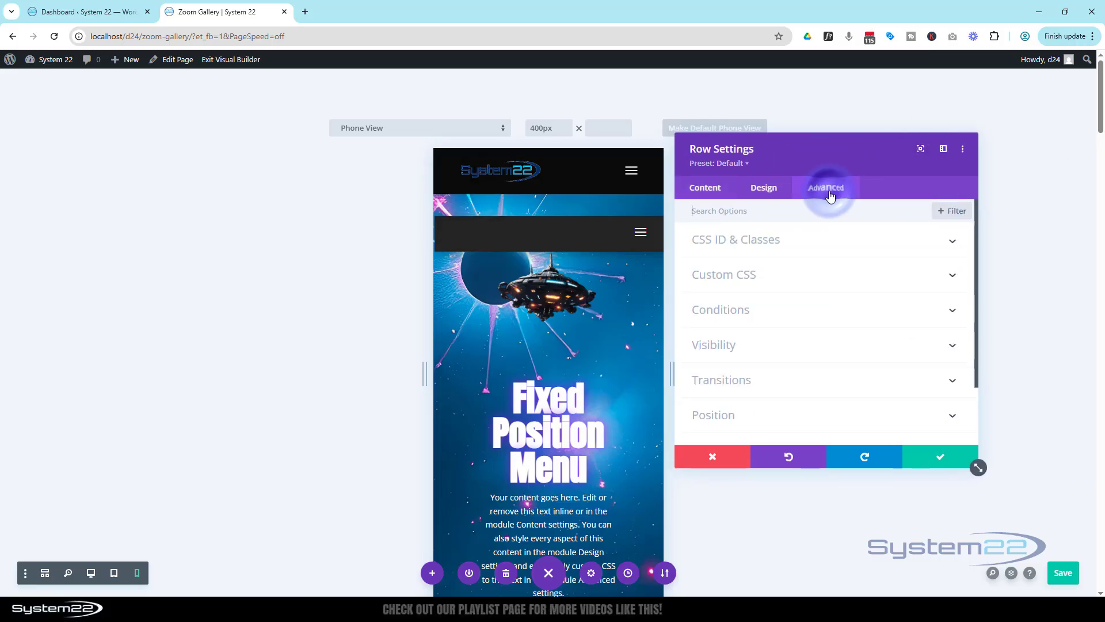
pyautogui.click(780, 410)
pyautogui.scroll(-2, 789, 357)
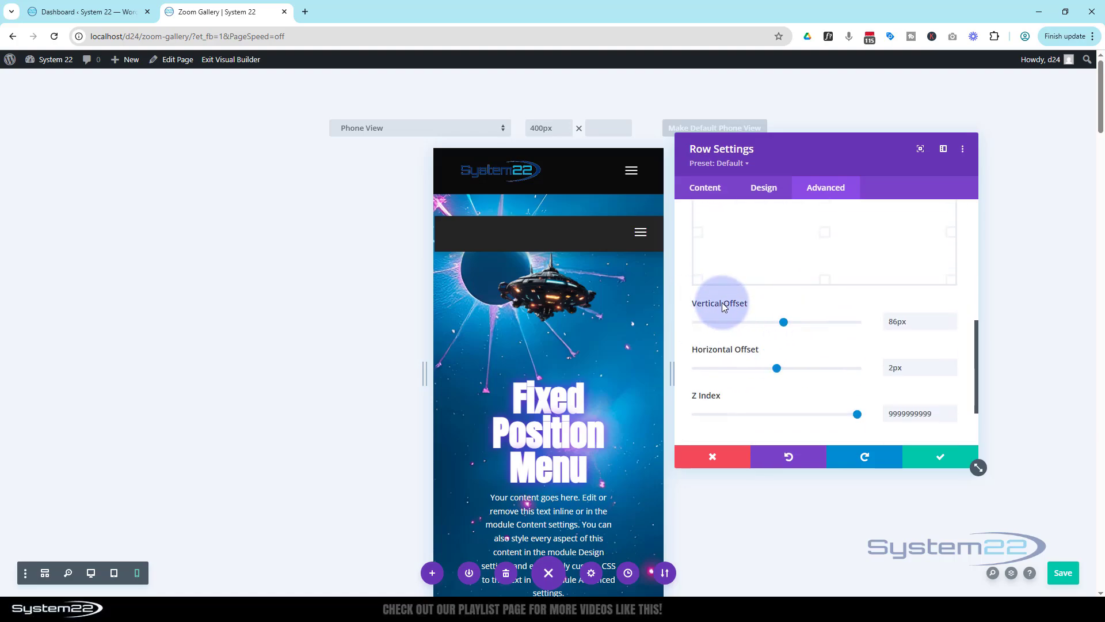
pyautogui.click(775, 303)
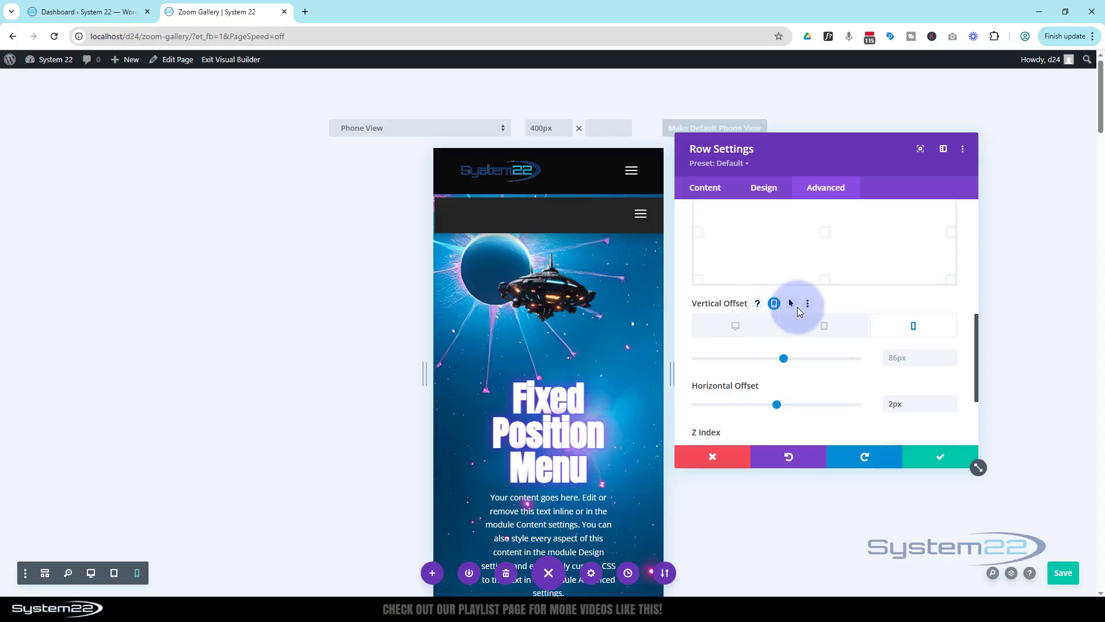
pyautogui.click(951, 364)
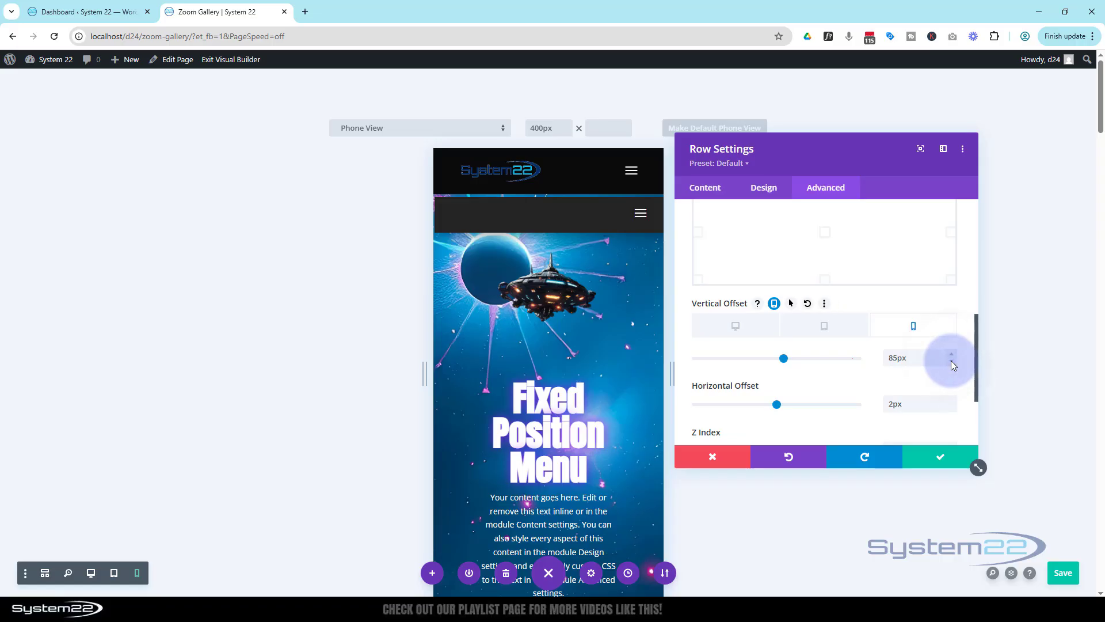
pyautogui.click(952, 360)
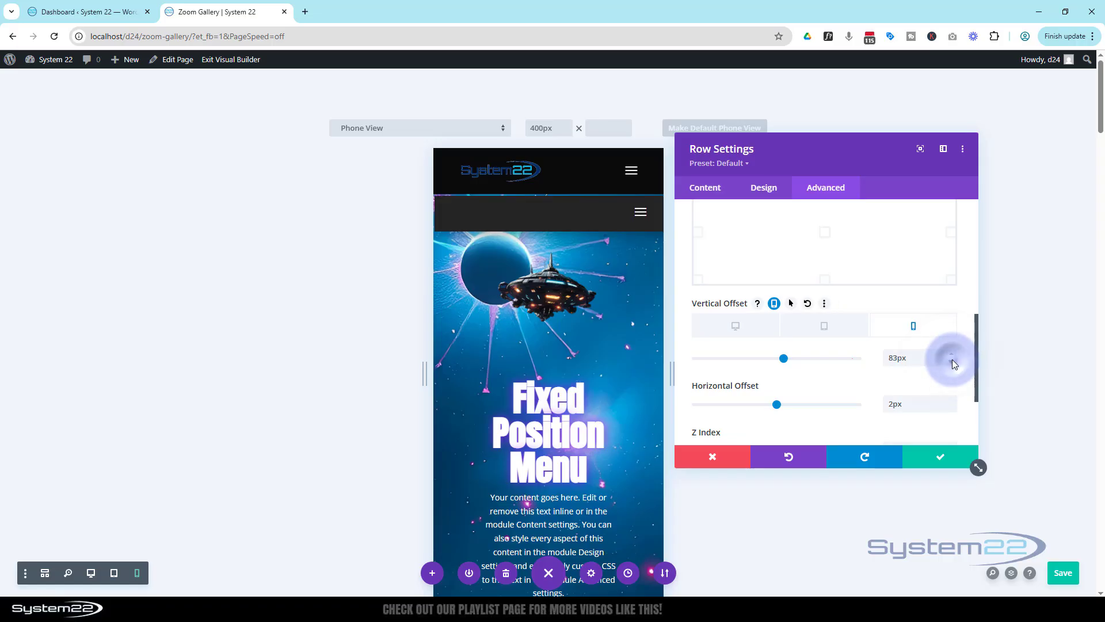
pyautogui.click(952, 359)
pyautogui.click(953, 359)
pyautogui.click(954, 358)
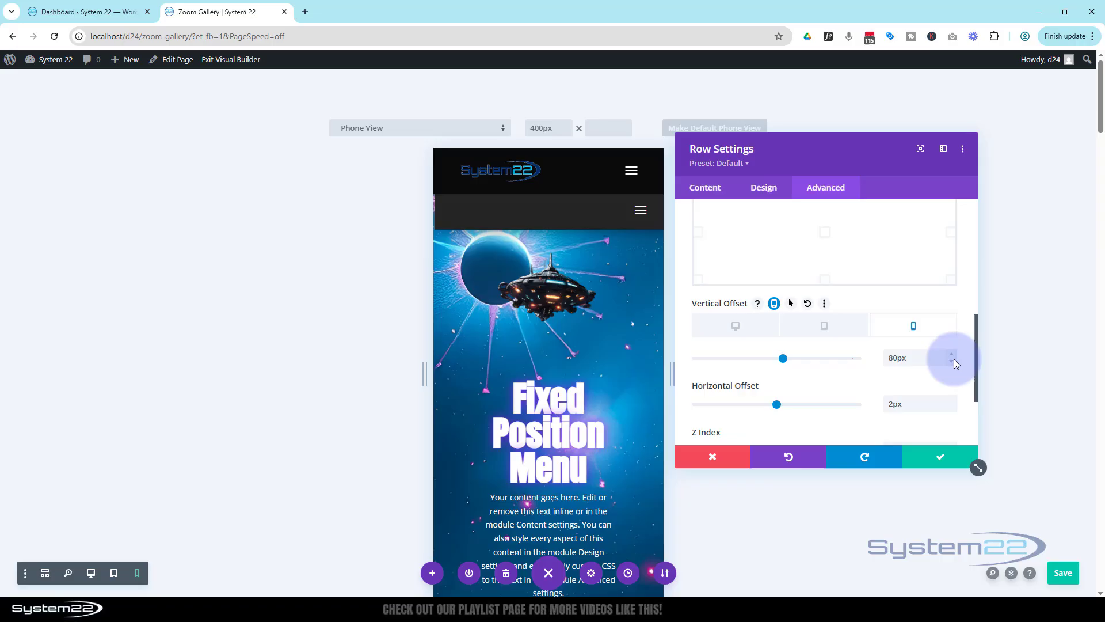
# Step: Lower the tablet vertical offset to 80px, leaving desktop at 86px
pyautogui.click(829, 330)
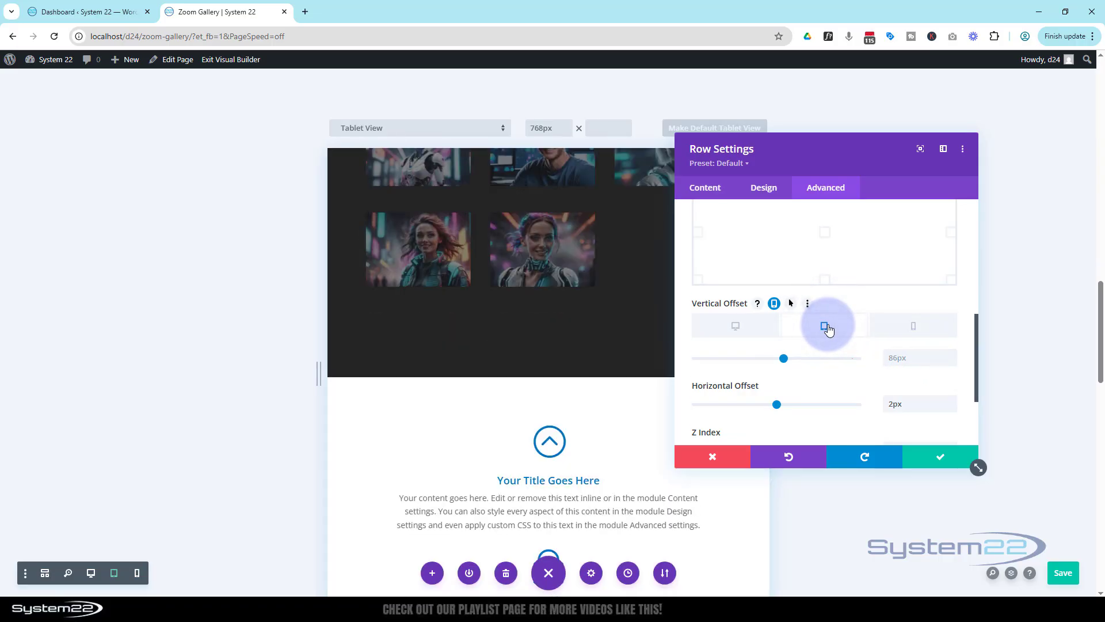
pyautogui.scroll(10, 600, 356)
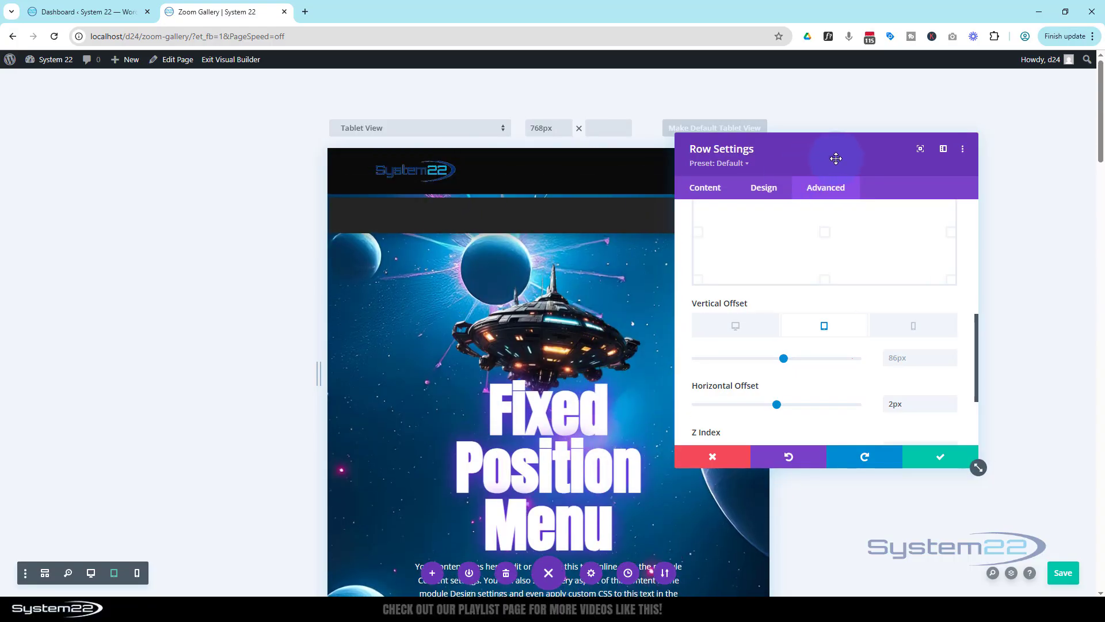
pyautogui.moveTo(836, 158); pyautogui.dragTo(934, 153)
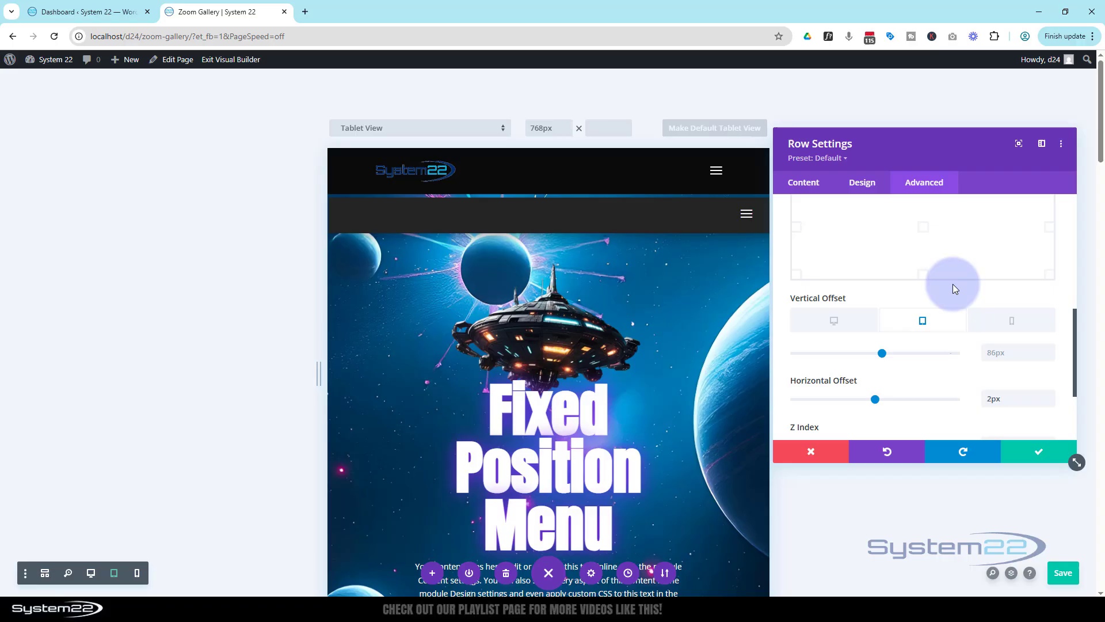
pyautogui.click(1051, 357)
pyautogui.click(1051, 358)
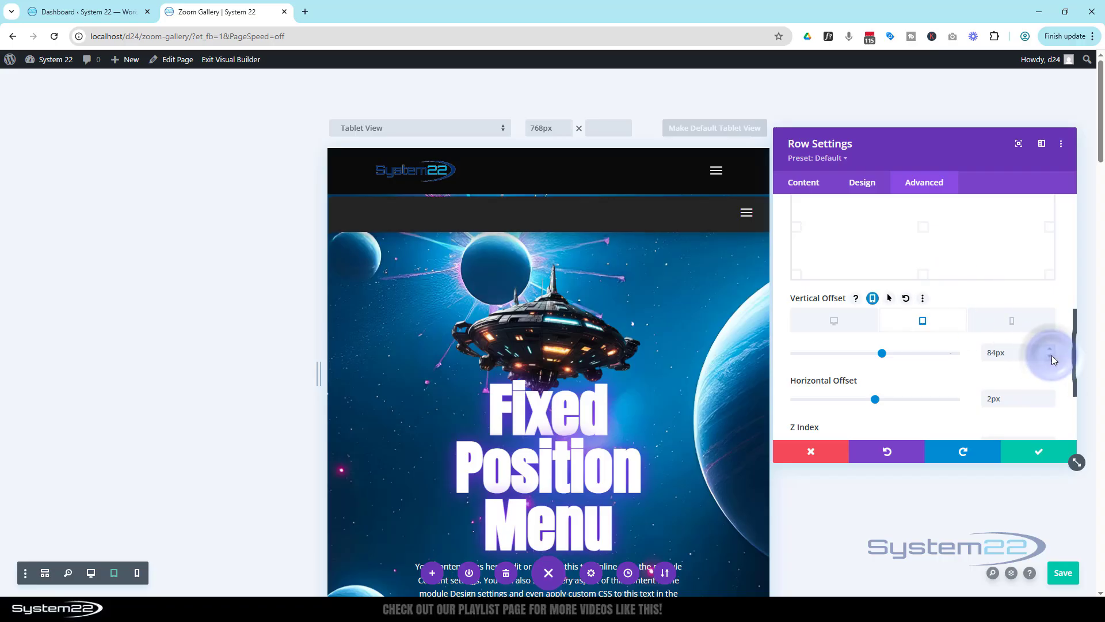
pyautogui.click(1051, 358)
pyautogui.click(1051, 357)
pyautogui.click(1051, 357)
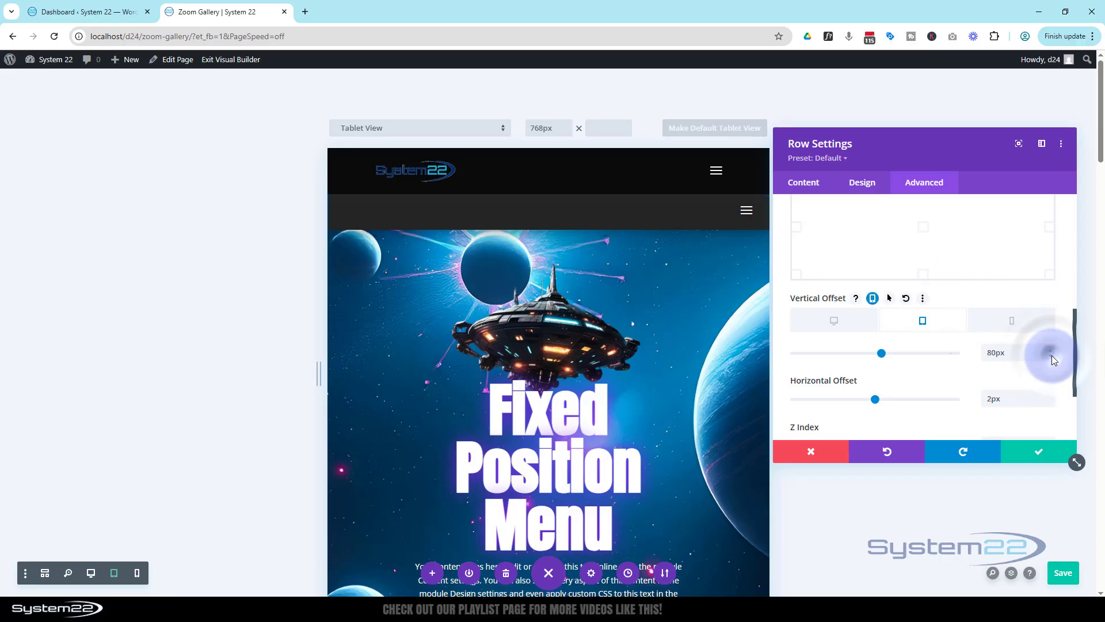
pyautogui.click(1051, 357)
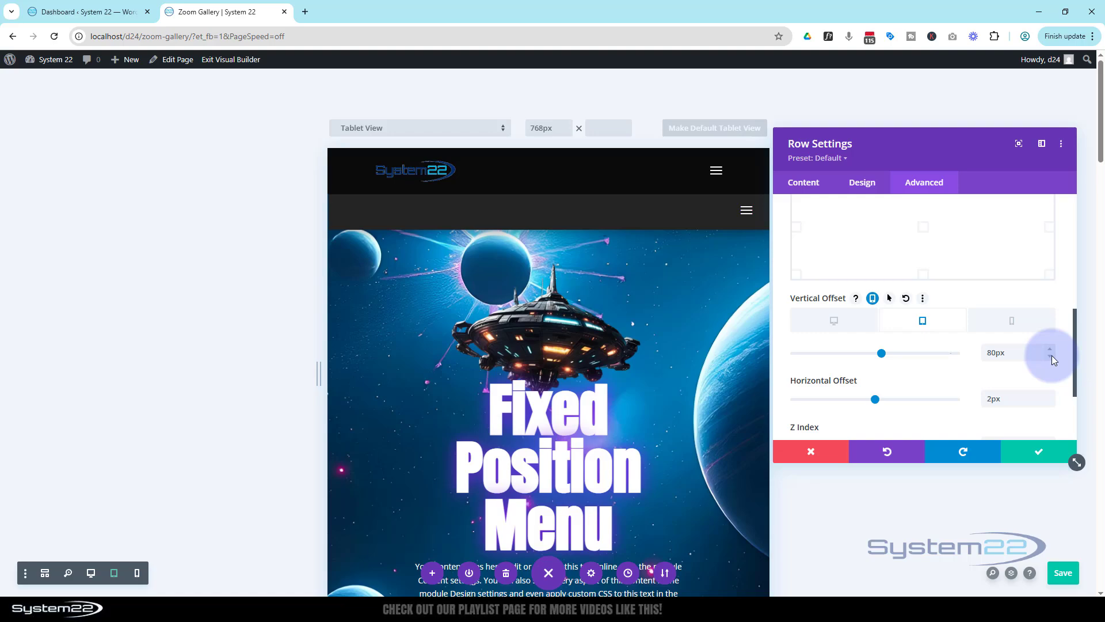
pyautogui.click(844, 325)
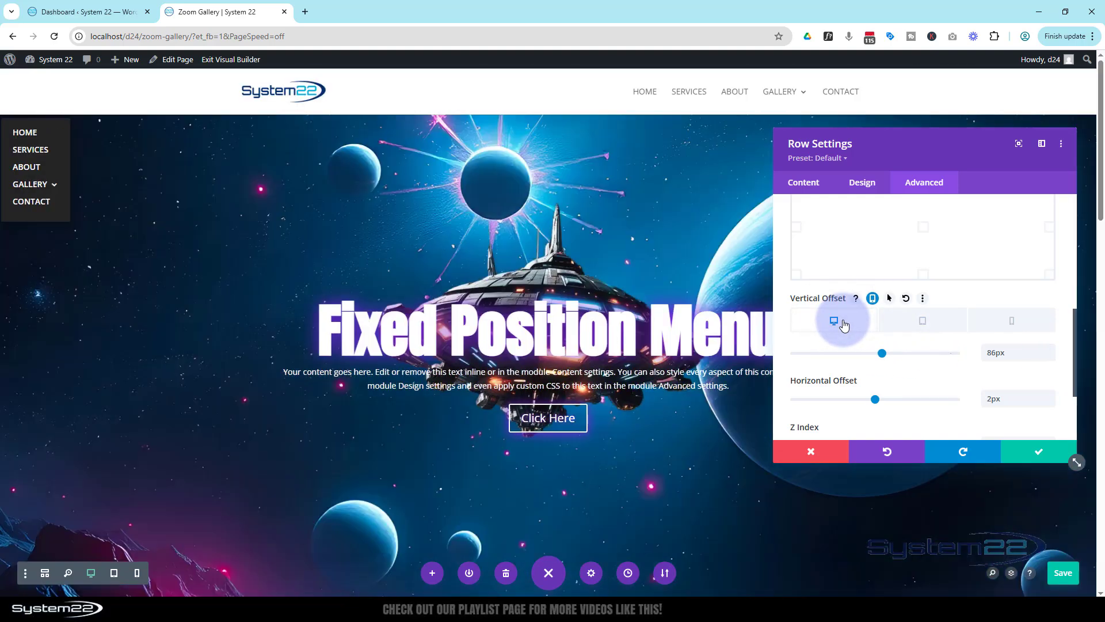
# Step: Confirm the row changes, save the page, and exit the Visual Builder
pyautogui.click(156, 209)
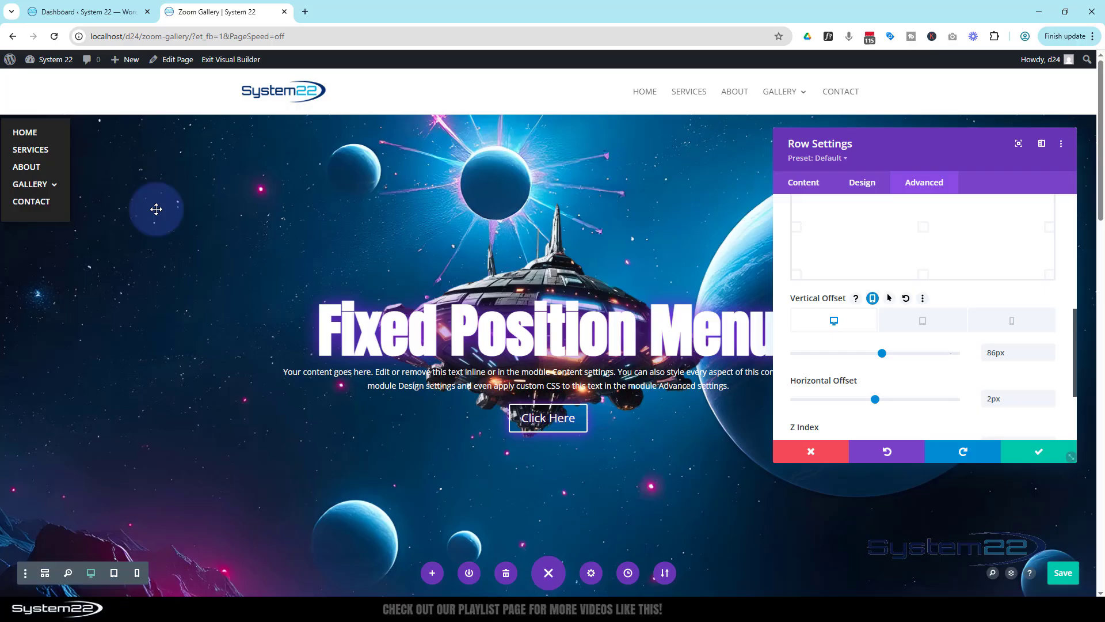
pyautogui.click(1033, 461)
pyautogui.click(1063, 573)
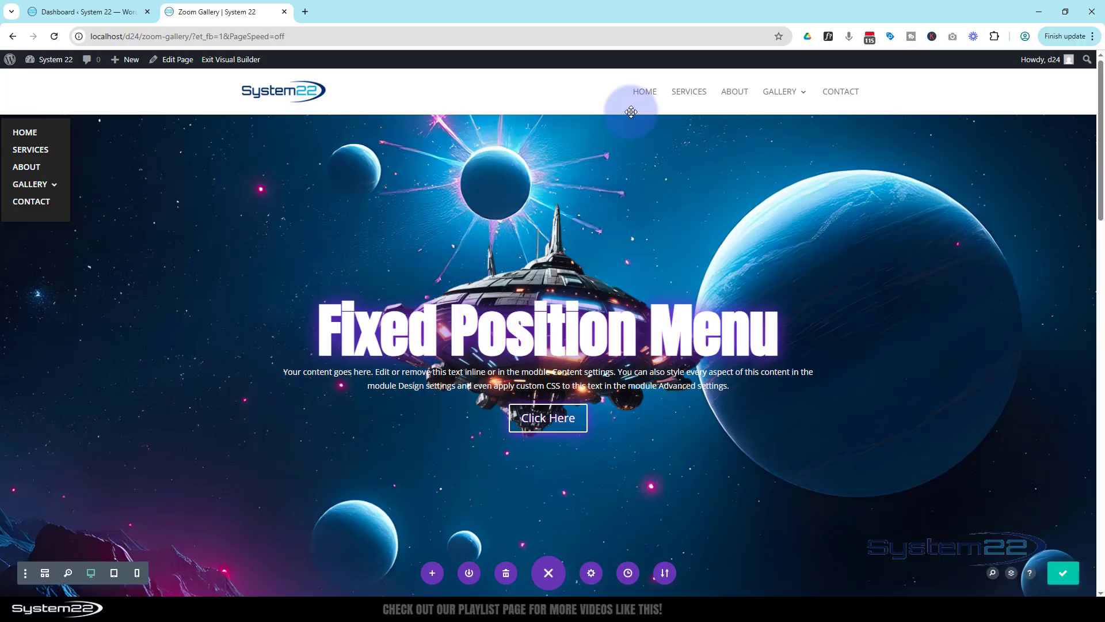
pyautogui.click(229, 61)
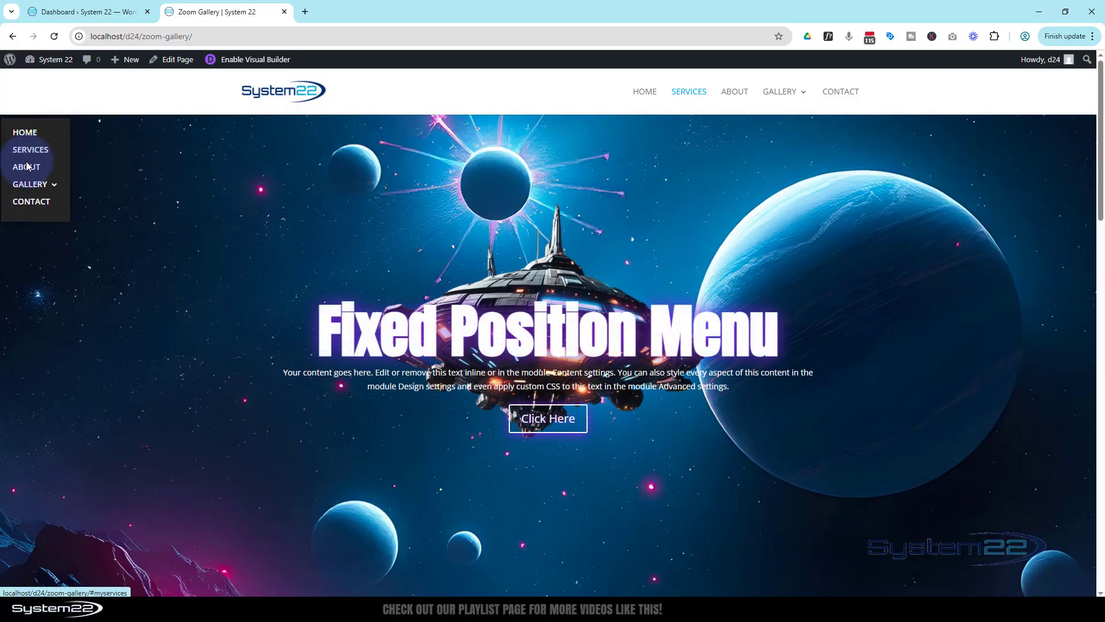
# Step: Scroll the live page down and back up to check the dark menu stays fixed
pyautogui.moveTo(29, 188)
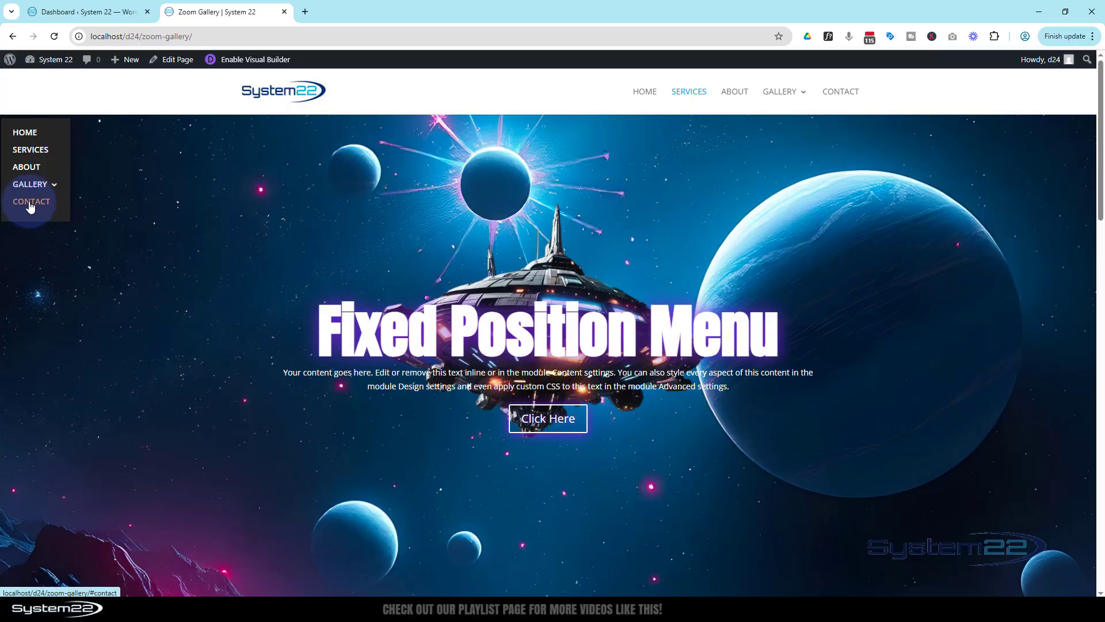
pyautogui.scroll(-10, 170, 210)
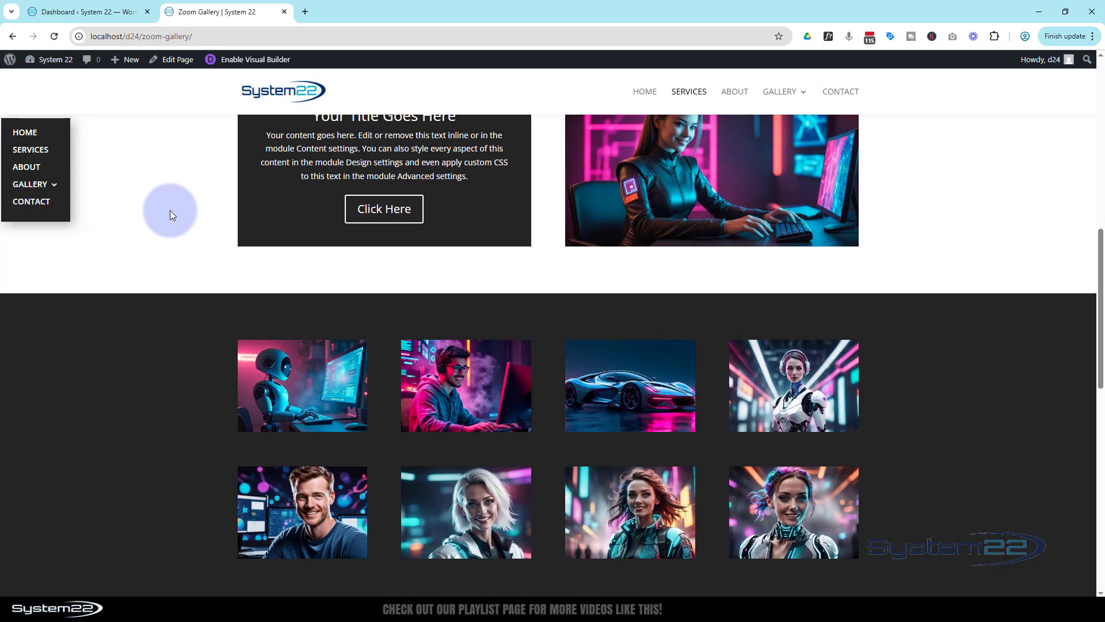
pyautogui.scroll(-12, 170, 210)
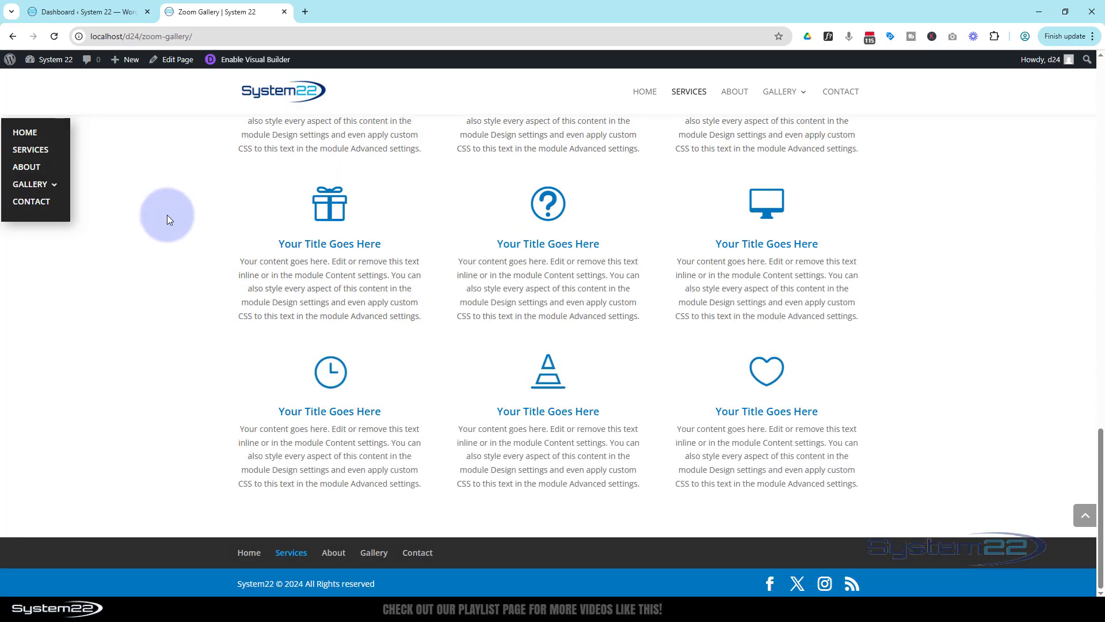
pyautogui.scroll(15, 168, 218)
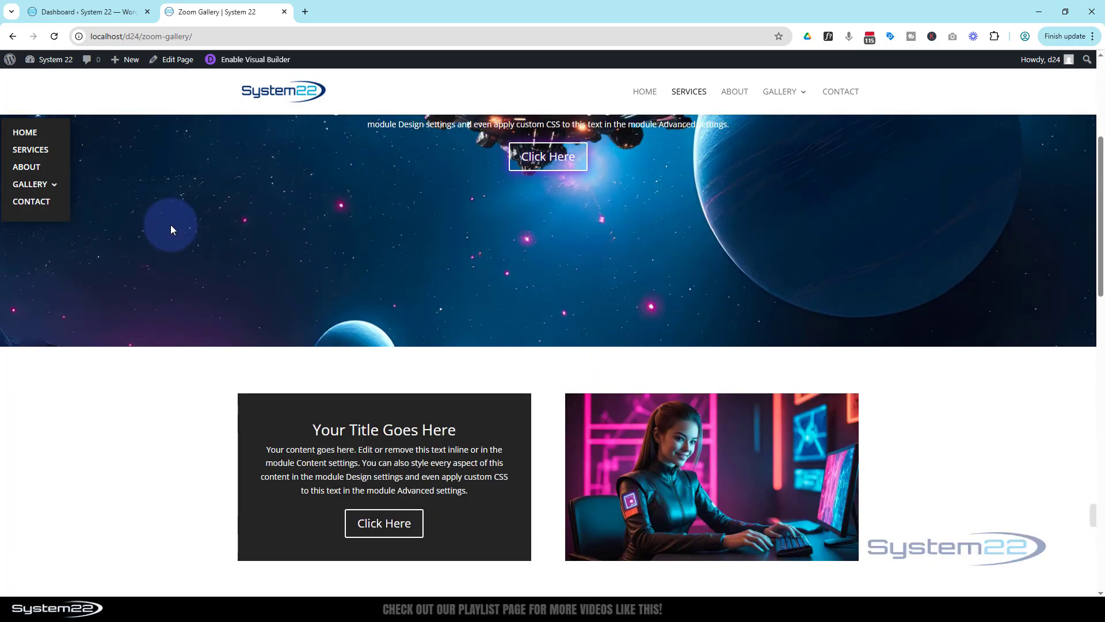
pyautogui.scroll(4, 170, 229)
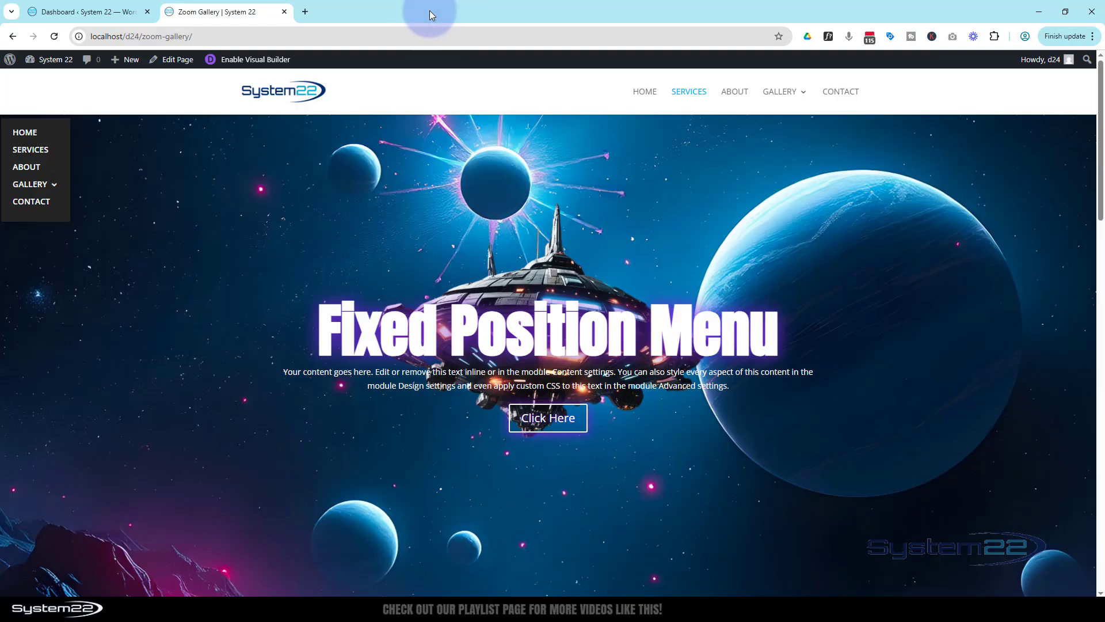
# Step: Emulate an iPad Air in DevTools and toggle the hamburger menu open and closed
pyautogui.hotkey('ctrl', 'shift', 'i')
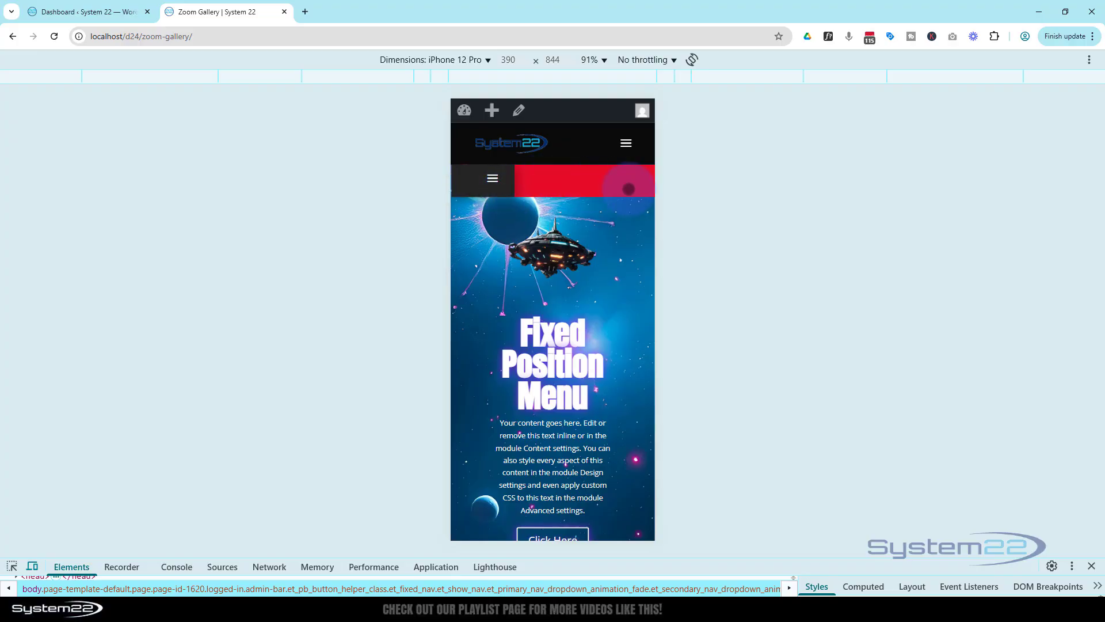
pyautogui.click(436, 57)
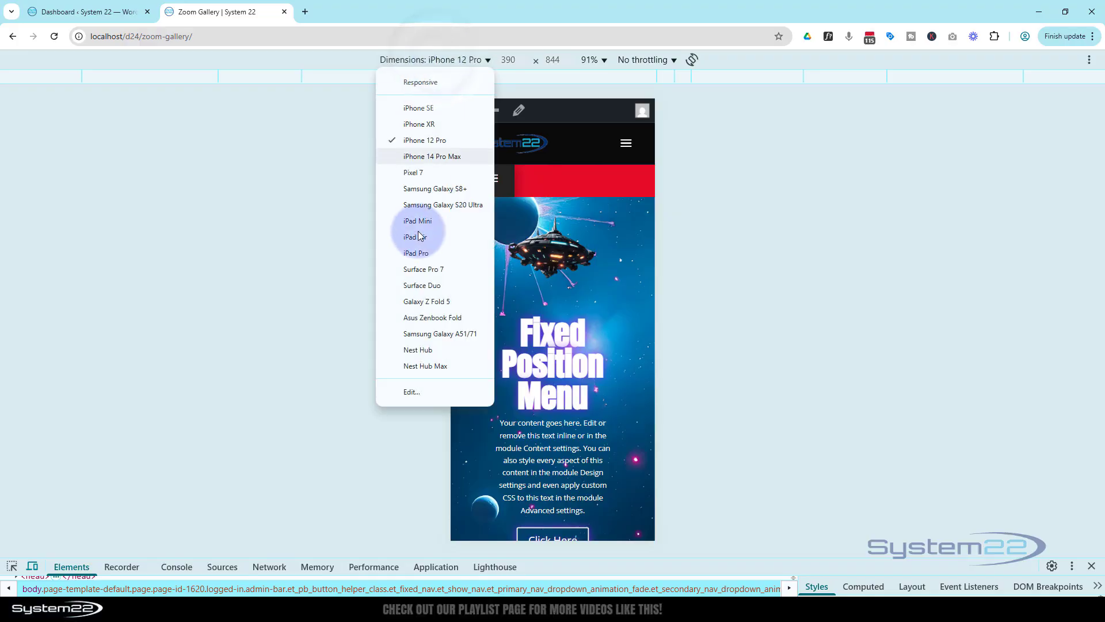
pyautogui.click(419, 238)
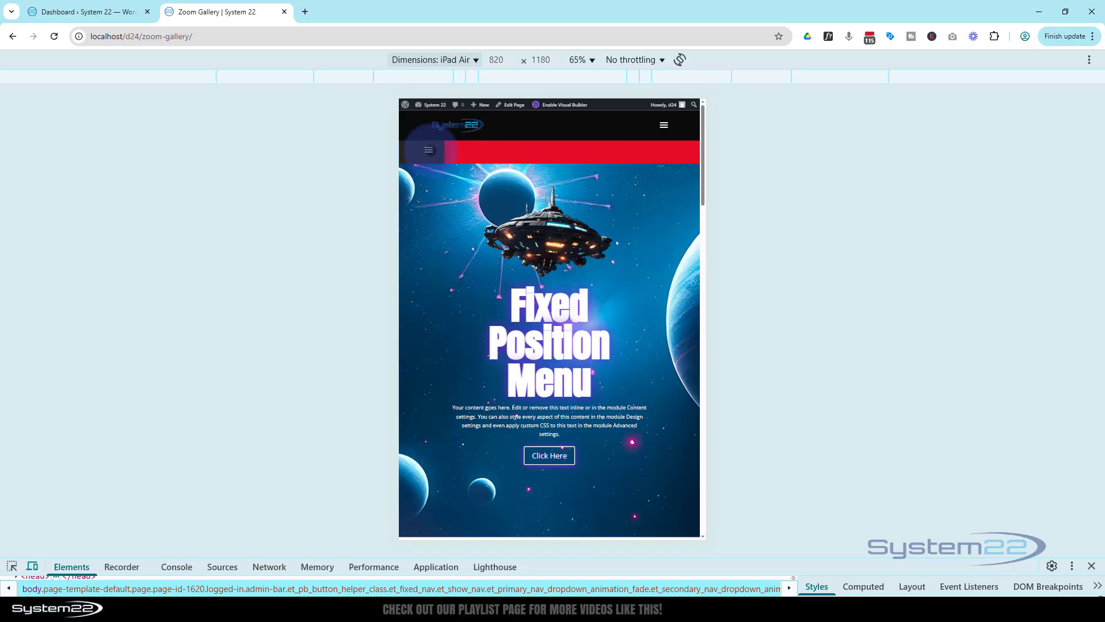
pyautogui.click(428, 149)
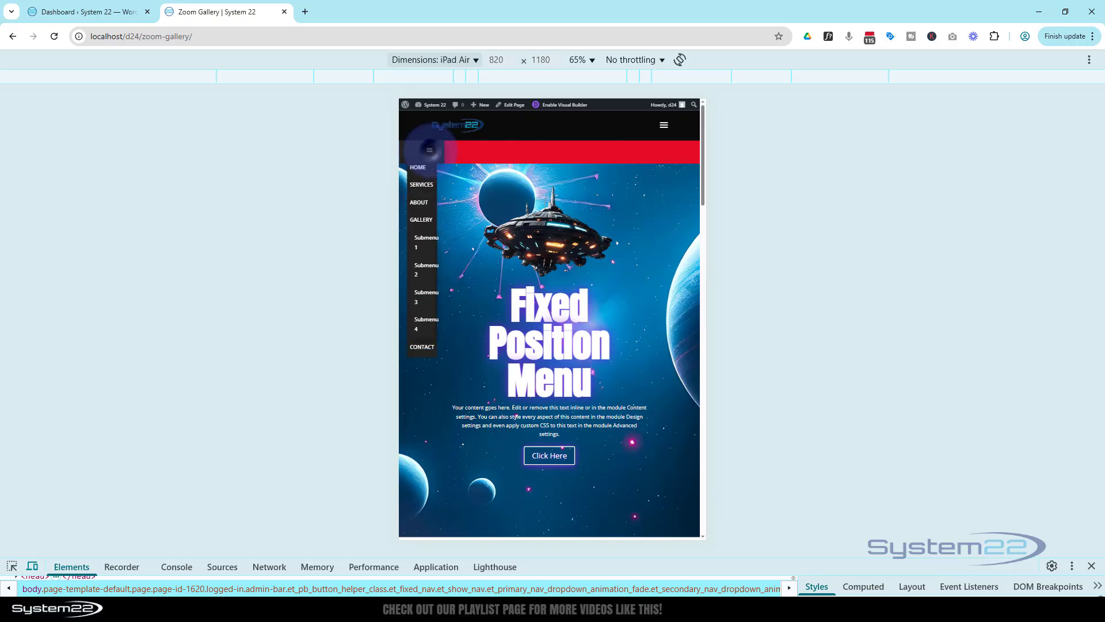
pyautogui.click(429, 150)
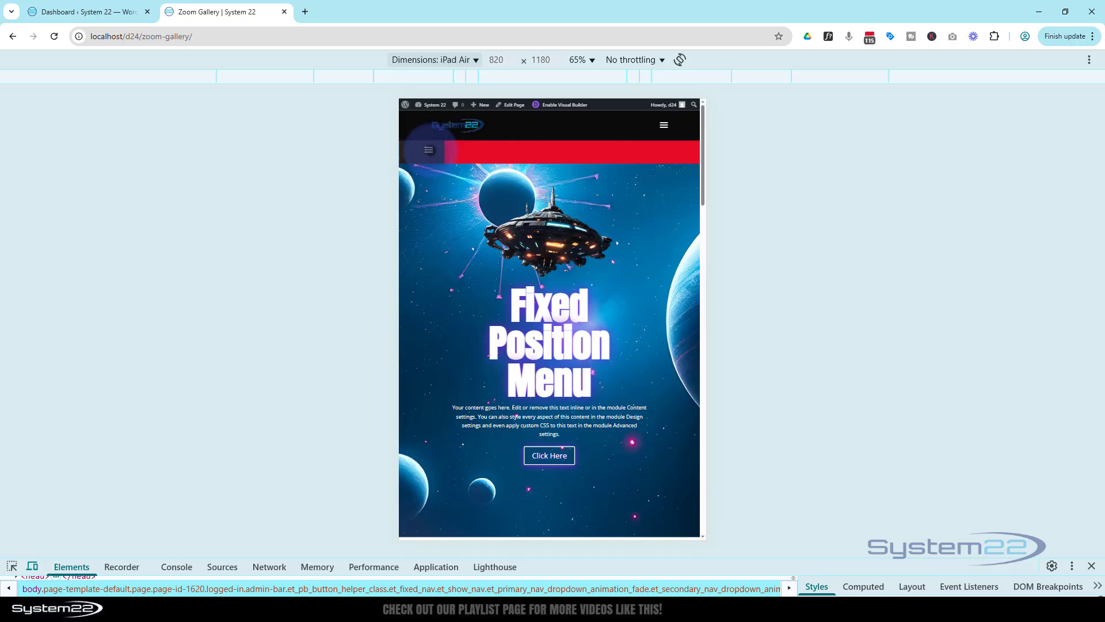
# Step: Close DevTools, reopen the page in the Visual Builder, and open the menu module's settings
pyautogui.click(1092, 565)
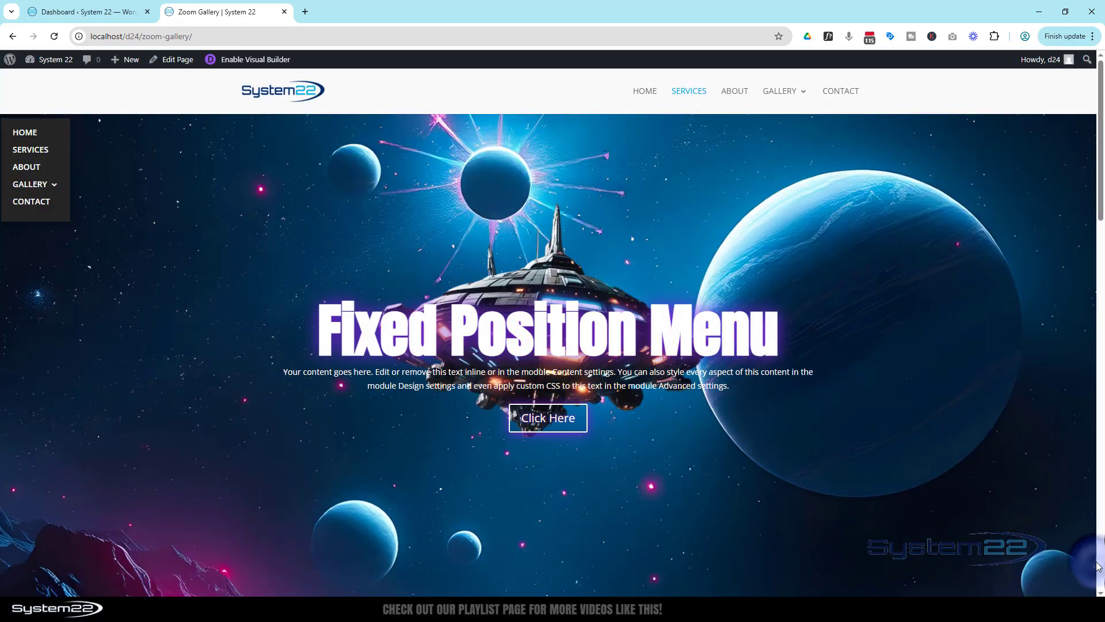
pyautogui.click(242, 60)
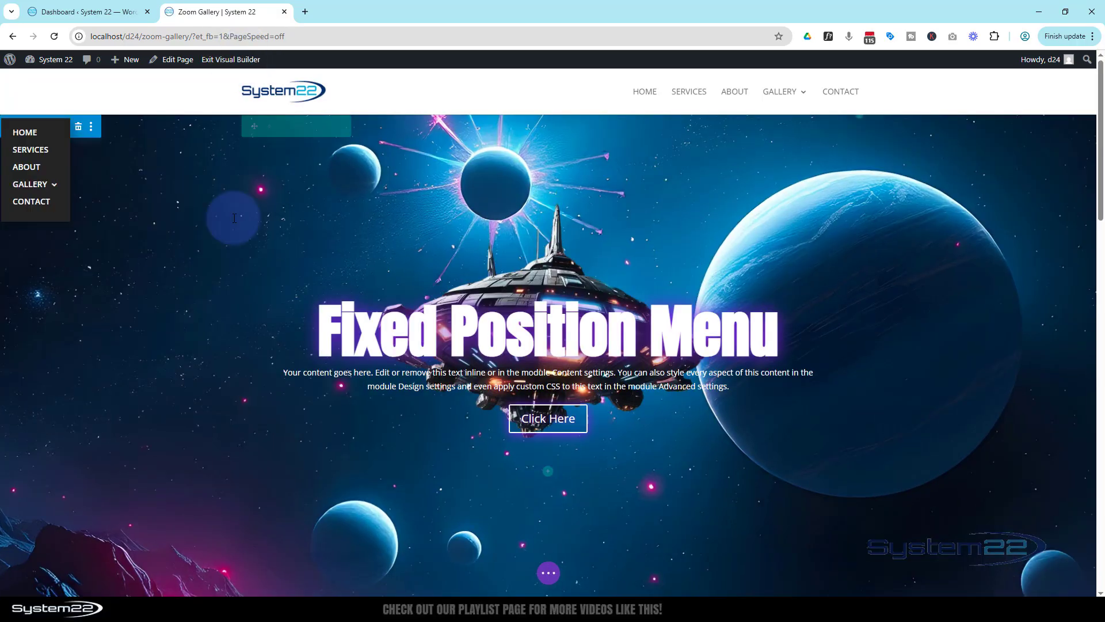
pyautogui.moveTo(35, 144)
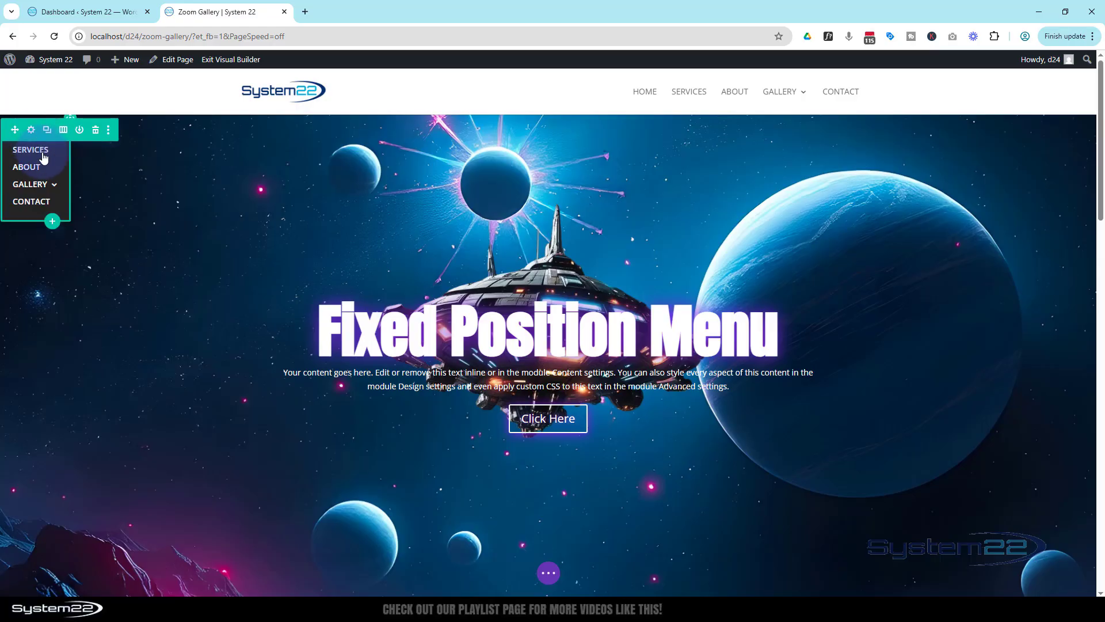
pyautogui.click(15, 149)
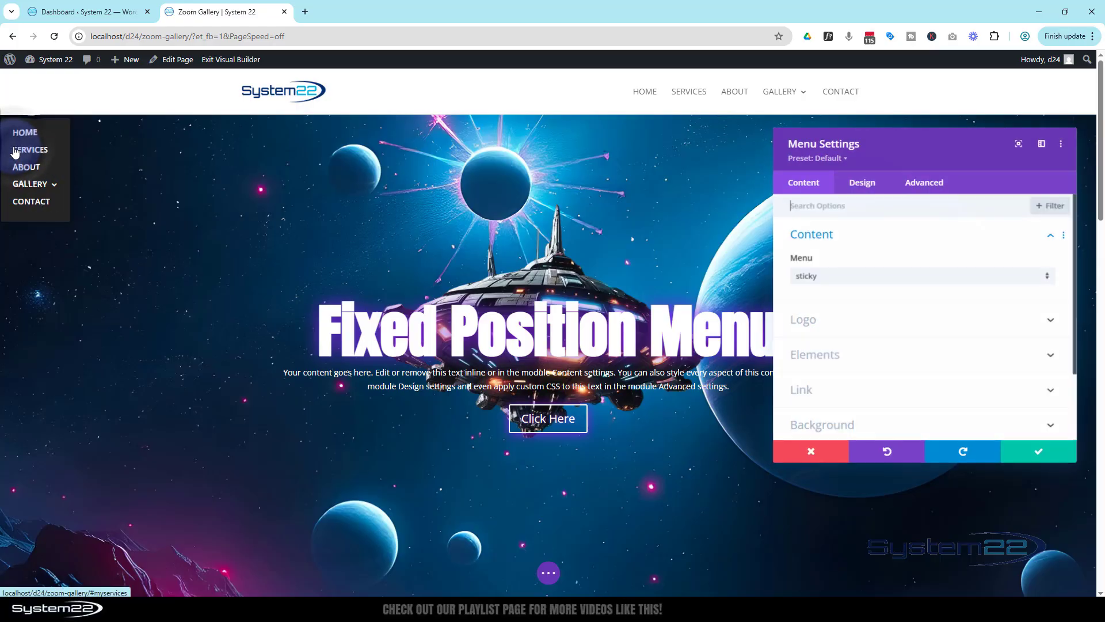
# Step: Enable responsive widths in the menu's Design sizing options and set the tablet width to 100%
pyautogui.click(864, 185)
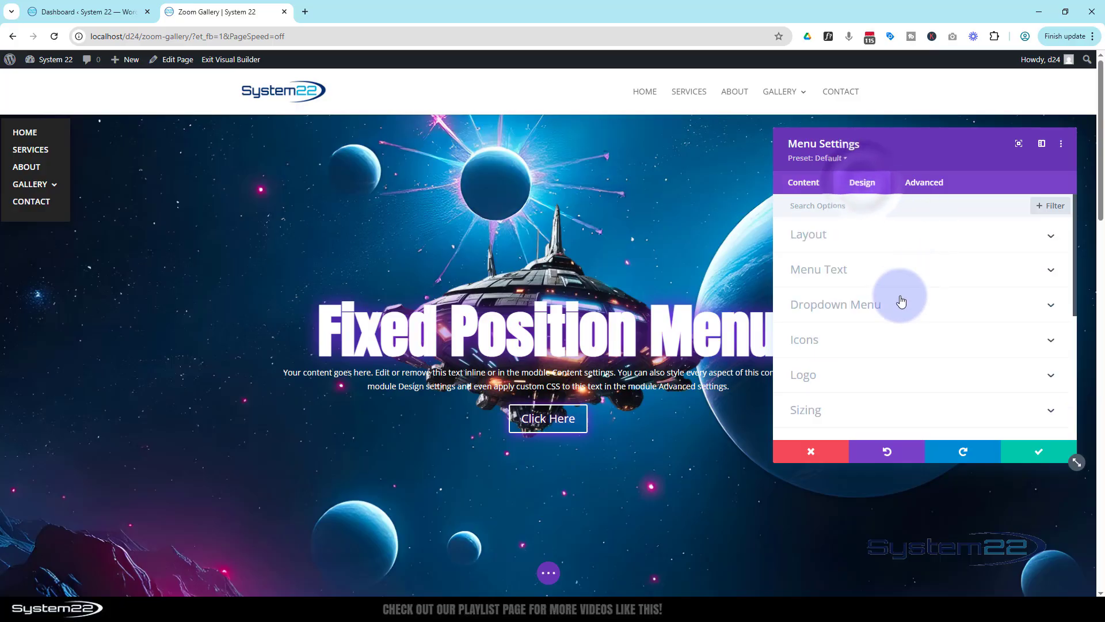
pyautogui.click(873, 403)
pyautogui.scroll(-3, 875, 403)
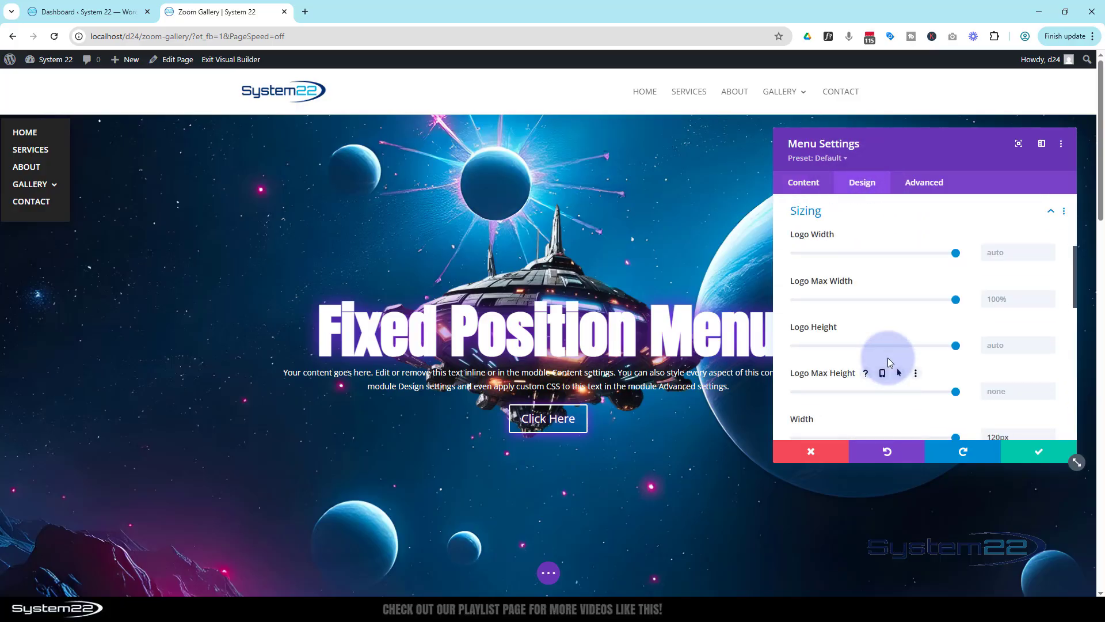
pyautogui.scroll(-2, 857, 357)
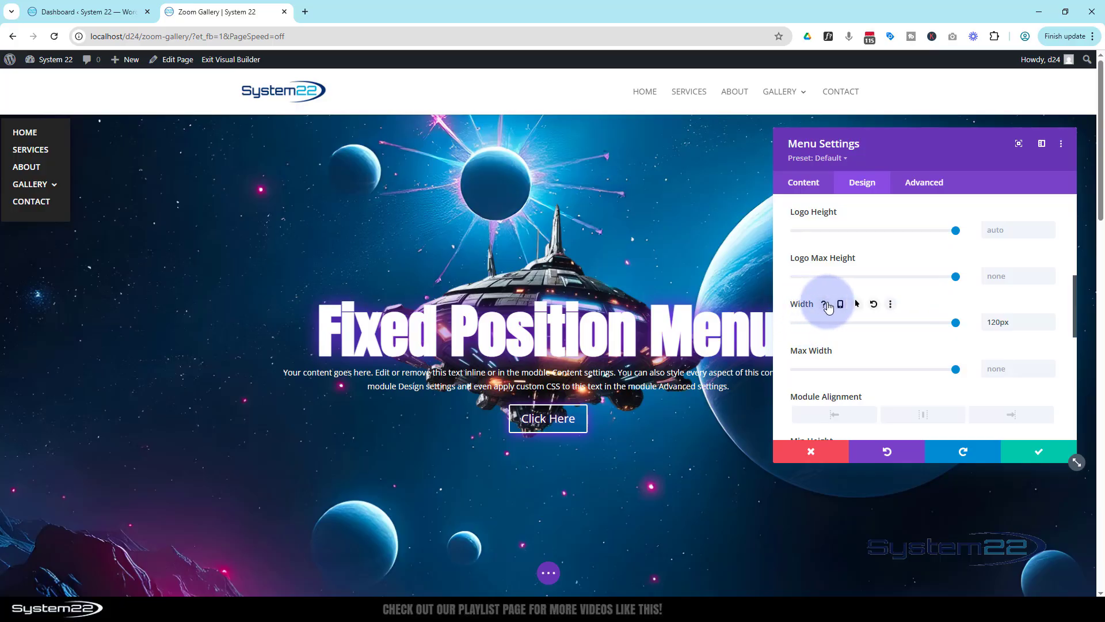
pyautogui.click(841, 305)
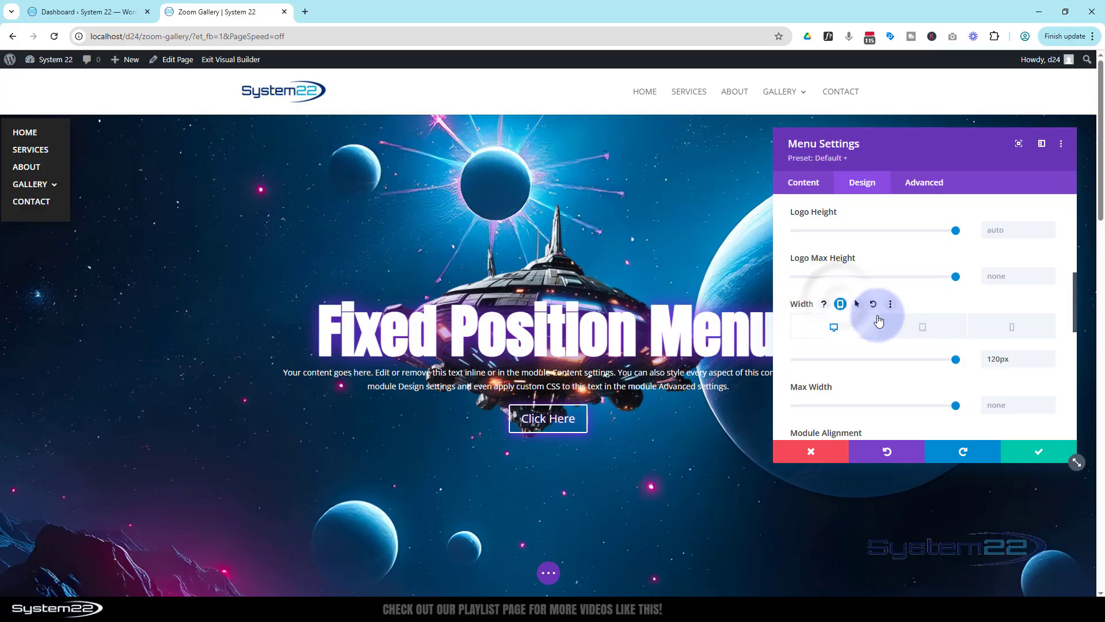
pyautogui.click(916, 333)
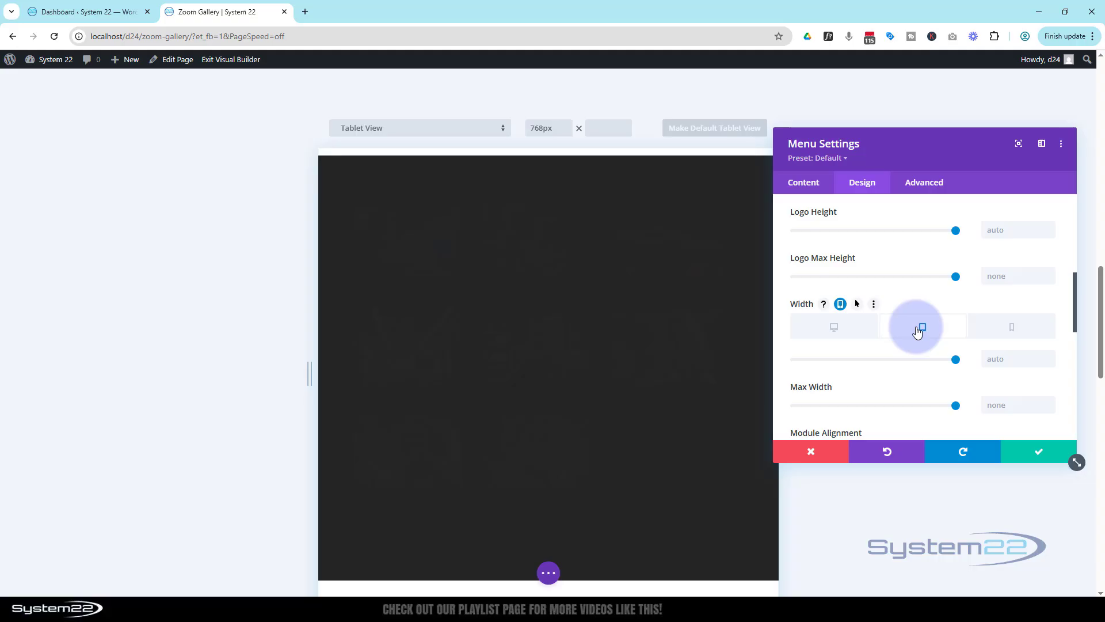
pyautogui.scroll(10, 656, 331)
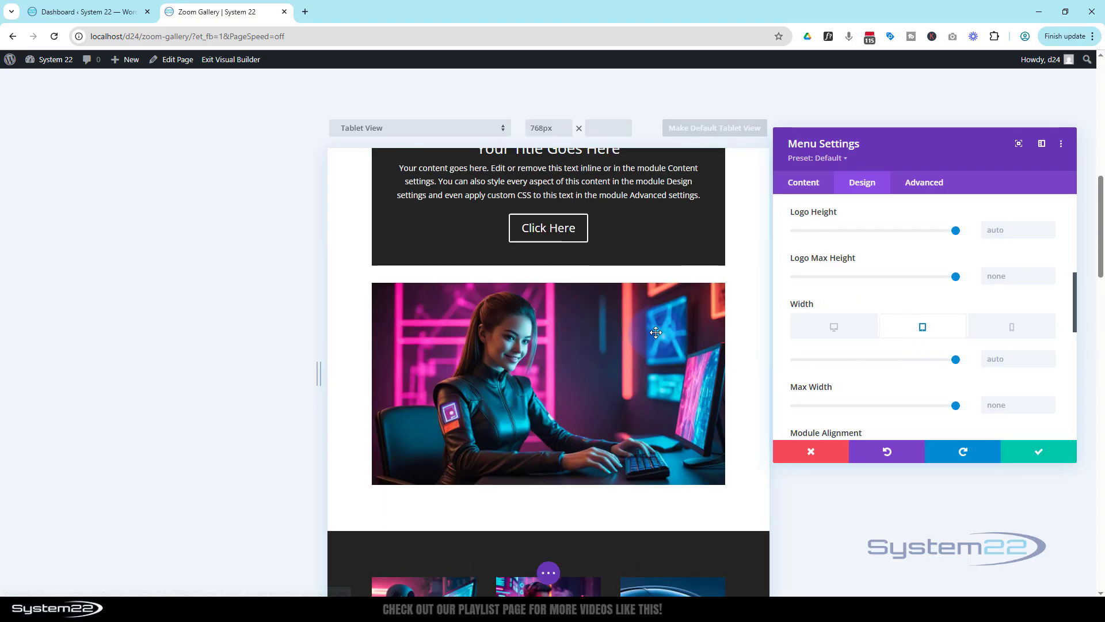
pyautogui.scroll(5, 660, 328)
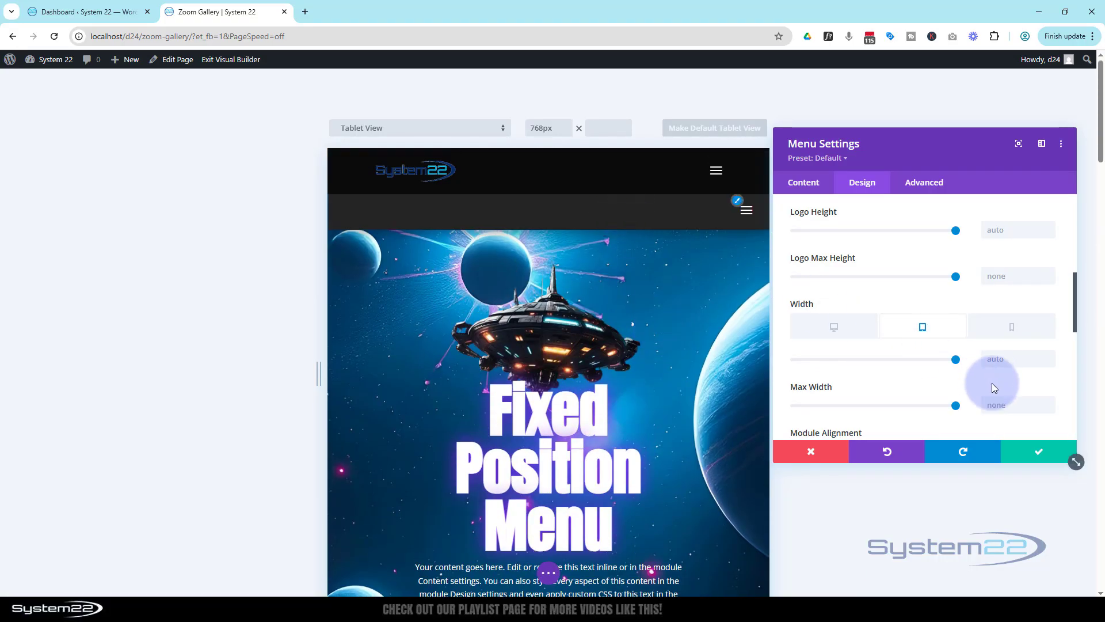
pyautogui.click(994, 361)
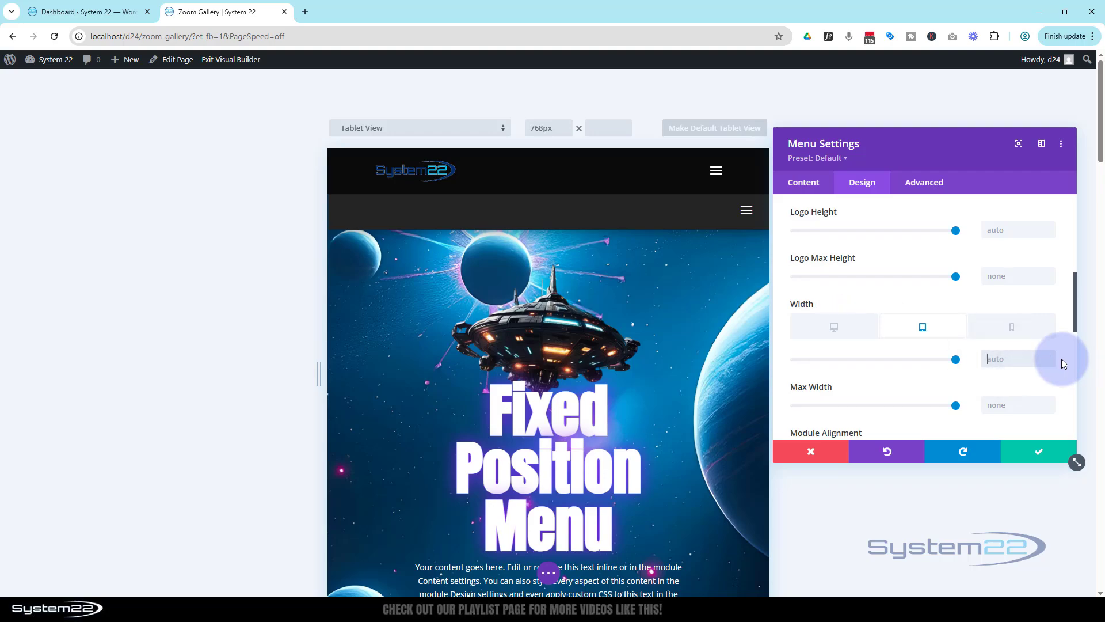
pyautogui.write('100%')
# Step: Set the menu's phone width to 100% and apply the menu settings
pyautogui.click(1012, 332)
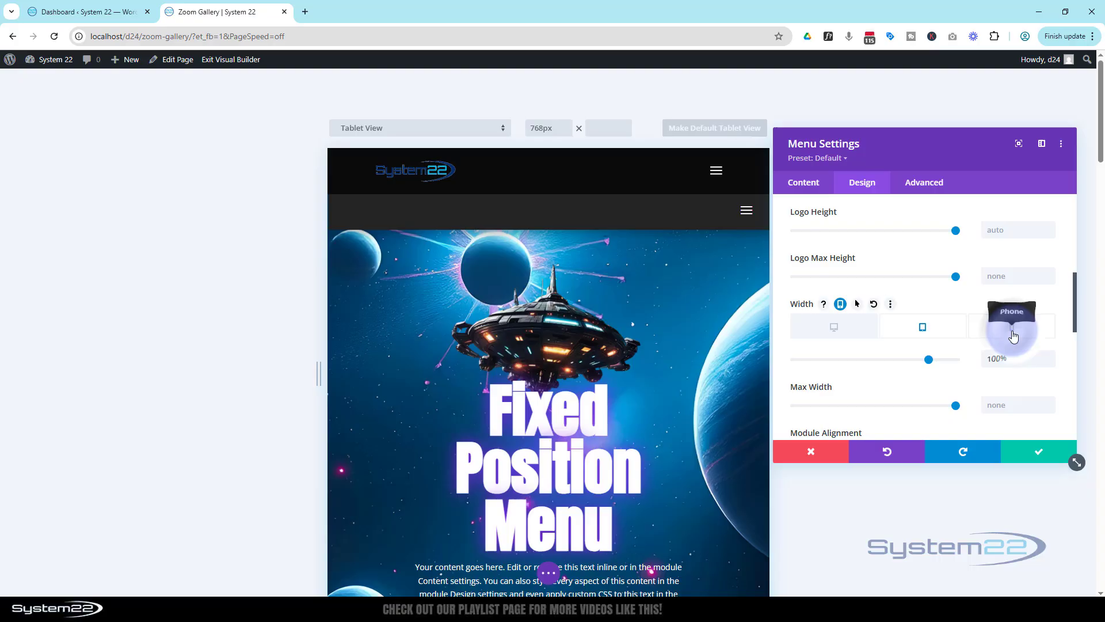
pyautogui.click(987, 358)
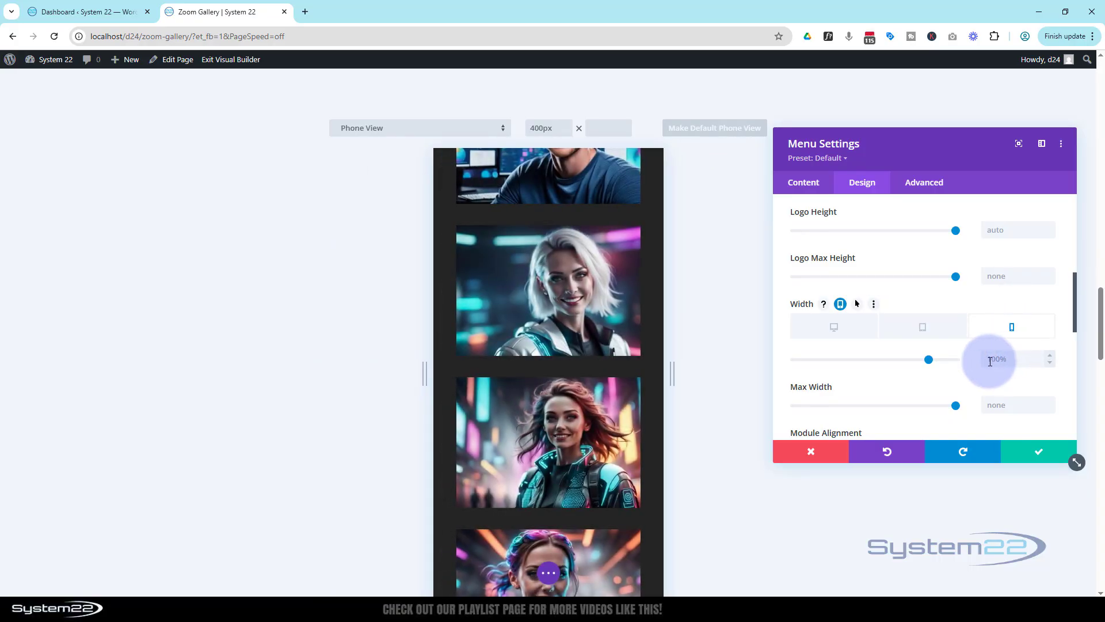
pyautogui.click(1030, 358)
pyautogui.click(1049, 358)
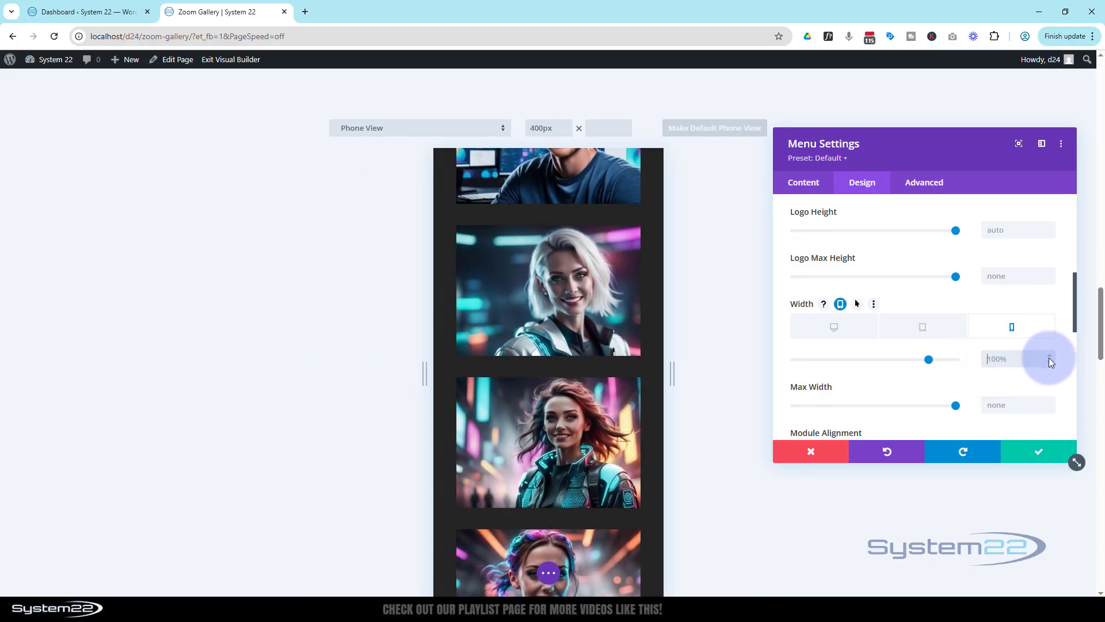
pyautogui.click(1036, 452)
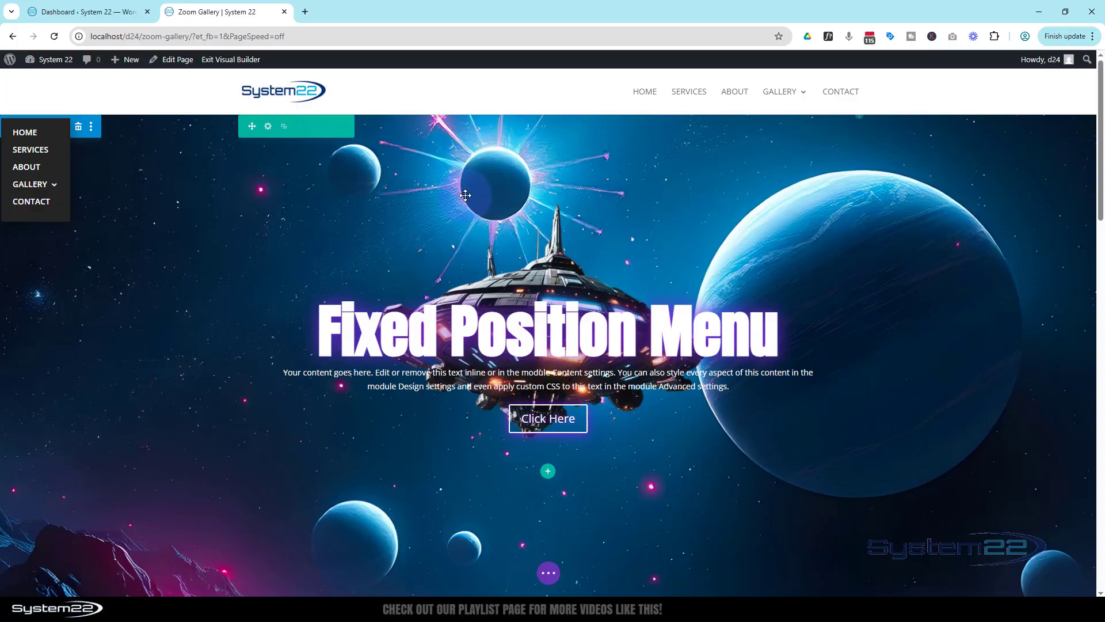
# Step: Save the page, then scroll the live page down and up to check the menu stays pinned
pyautogui.click(548, 573)
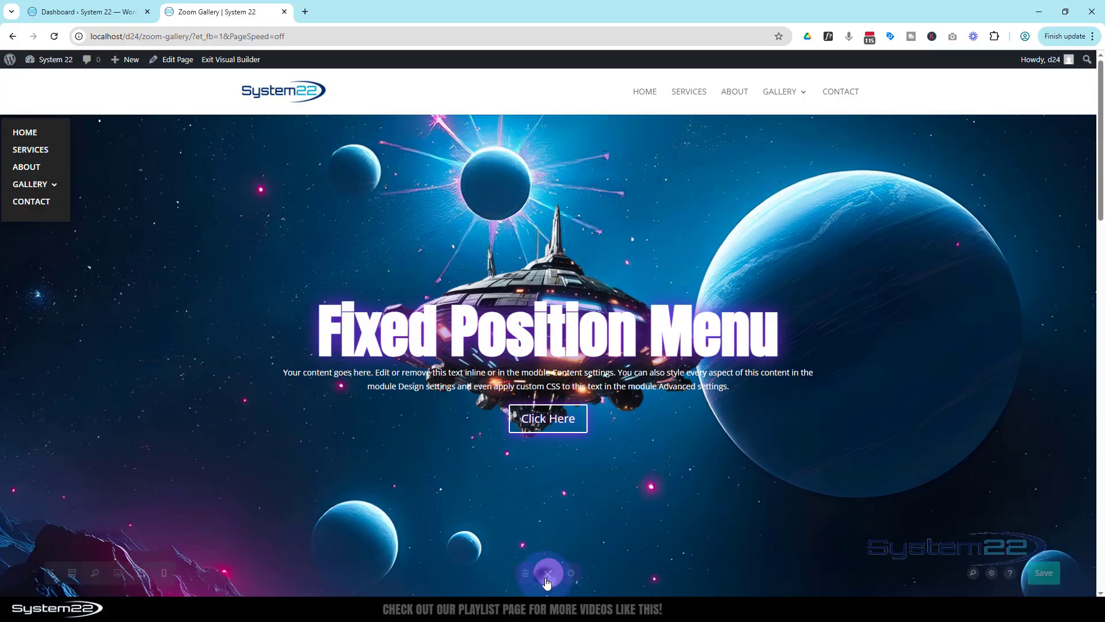
pyautogui.click(1062, 575)
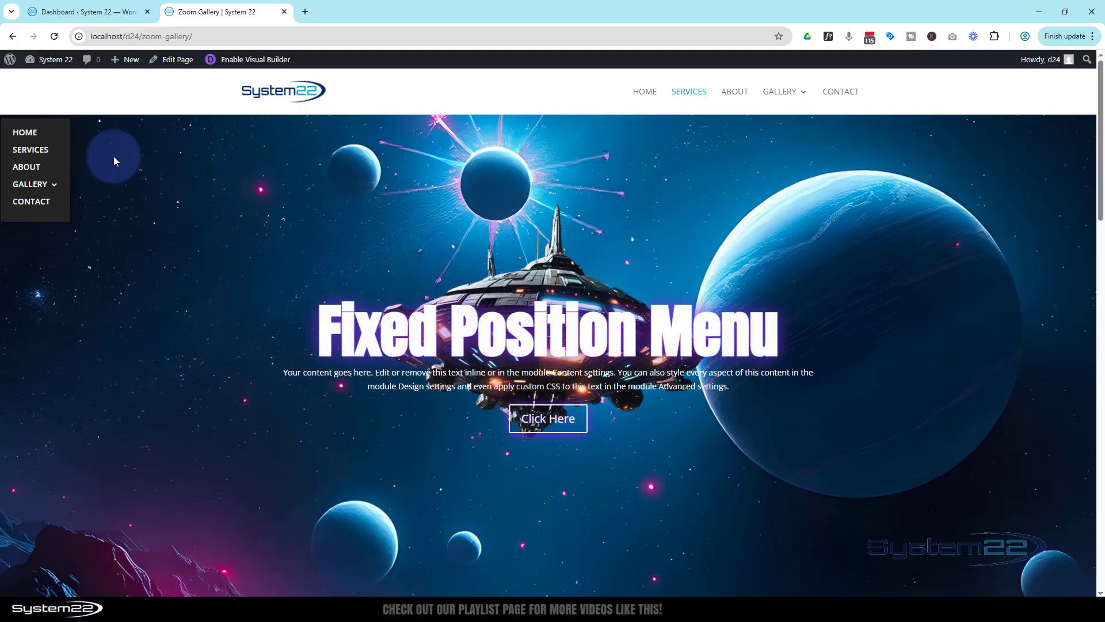
pyautogui.scroll(-3, 116, 157)
pyautogui.scroll(-12, 116, 157)
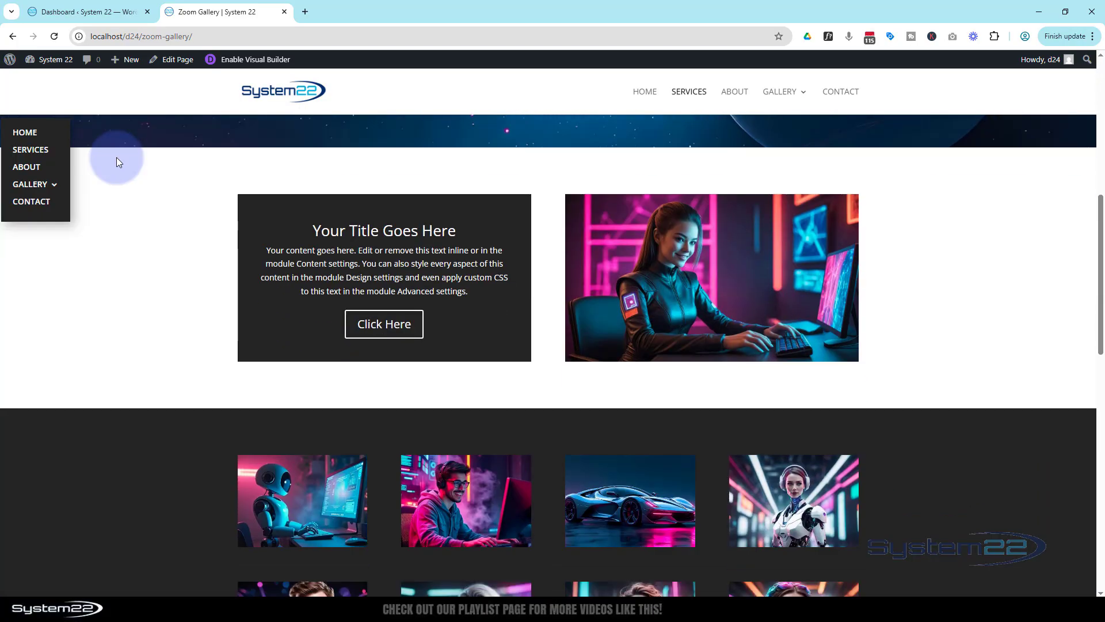
pyautogui.scroll(-6, 116, 157)
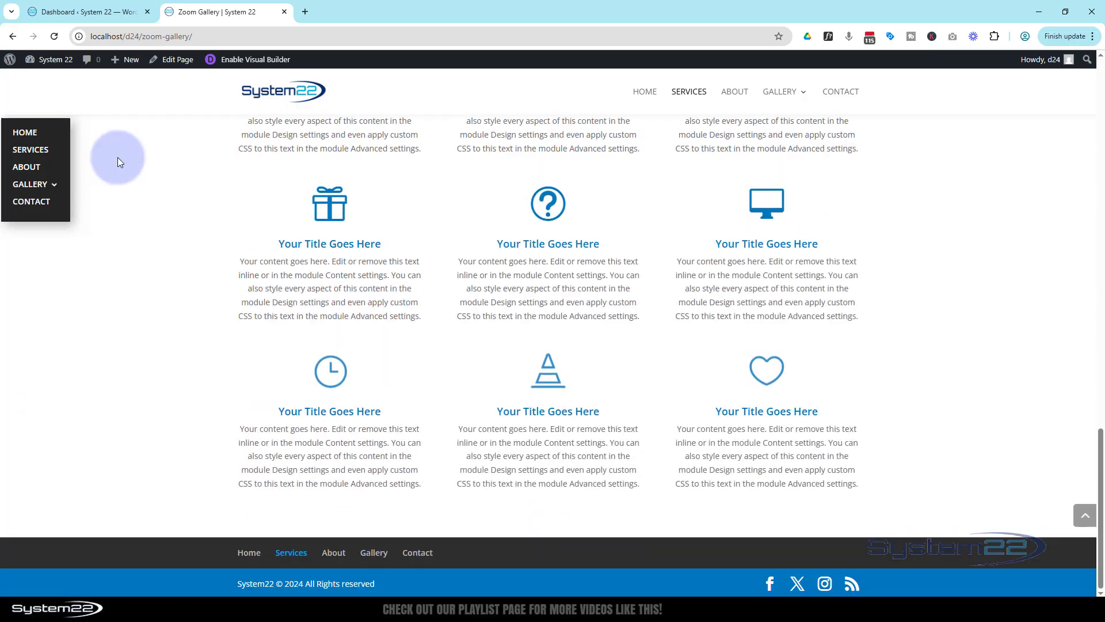
pyautogui.scroll(3, 119, 157)
pyautogui.scroll(15, 120, 161)
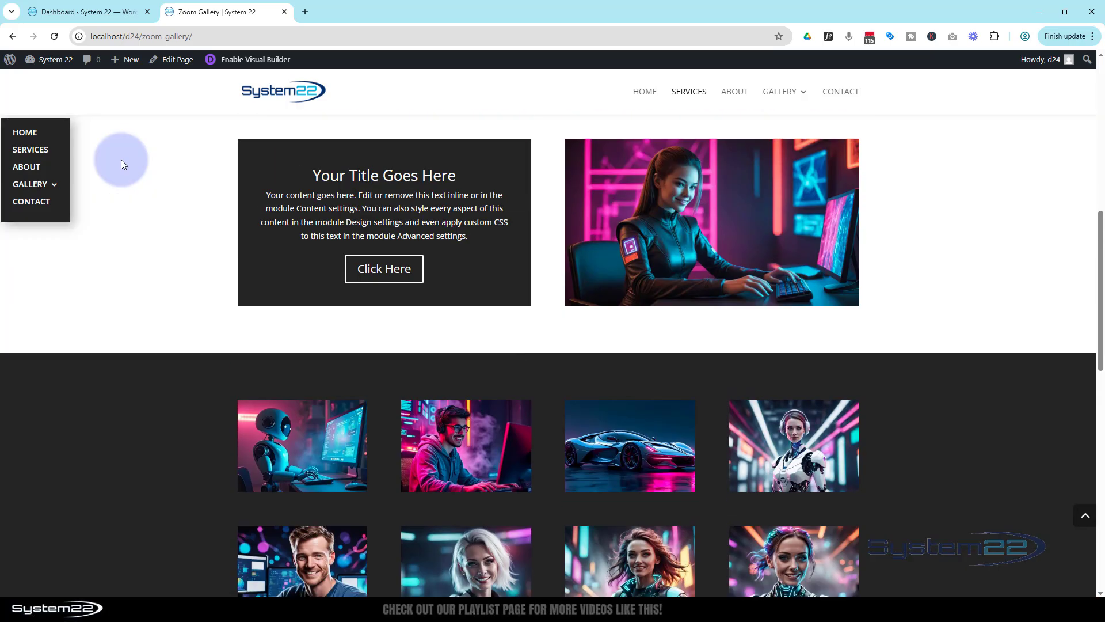
pyautogui.scroll(2, 121, 160)
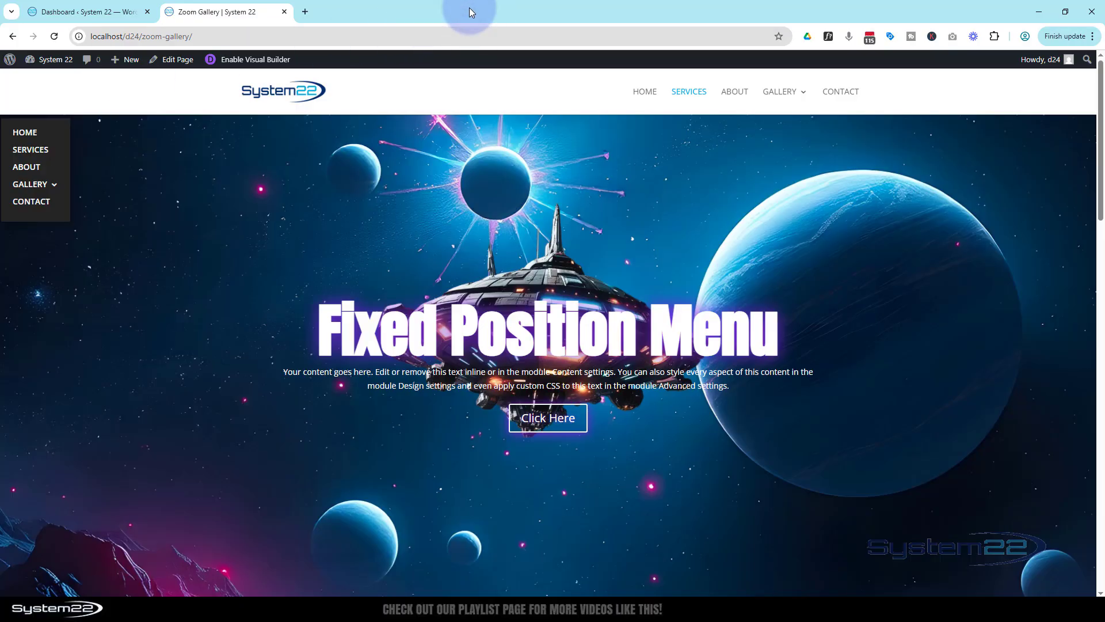
# Step: Reopen DevTools device mode and toggle the hamburger menu on the iPad Air view
pyautogui.hotkey('ctrl', 'shift', 'i')
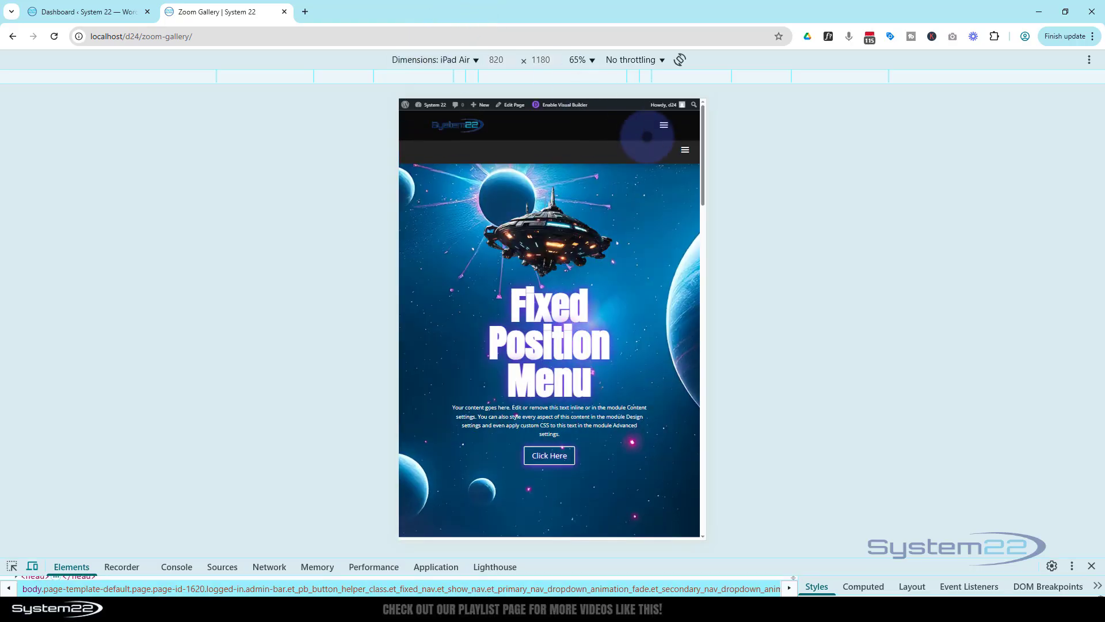
pyautogui.click(685, 149)
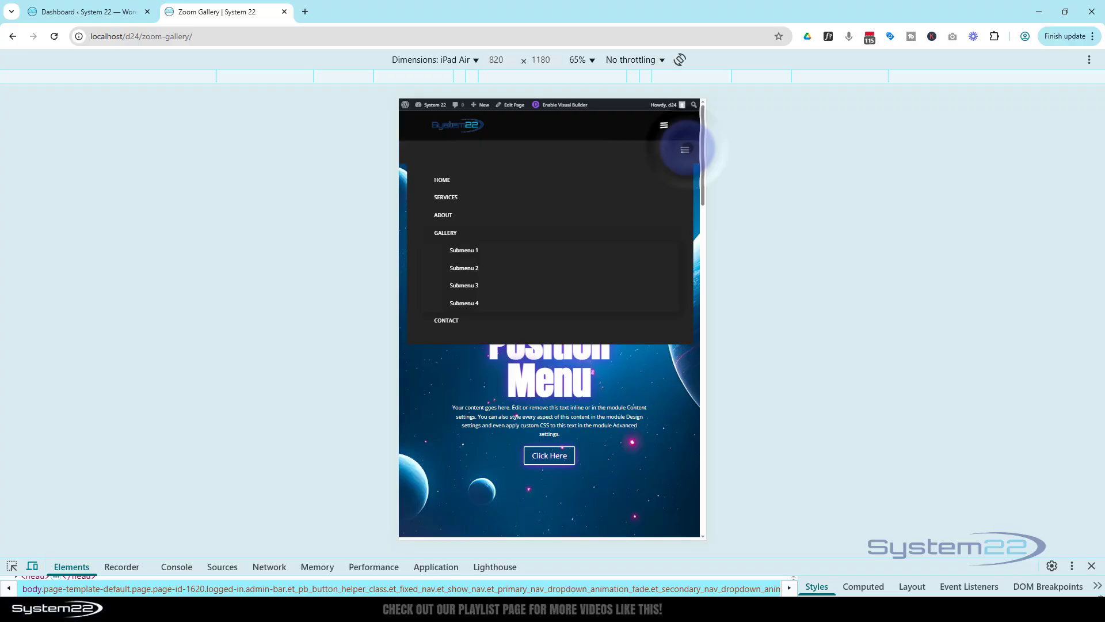
pyautogui.click(685, 150)
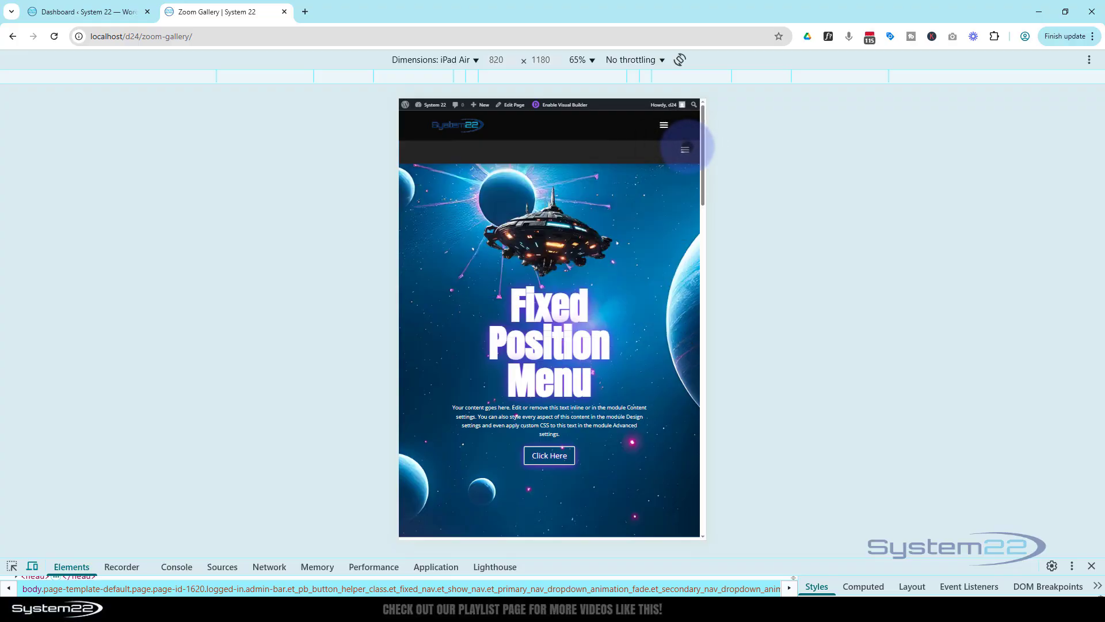
# Step: Switch emulation to iPhone 12 Pro and open and close the hamburger menu
pyautogui.click(443, 60)
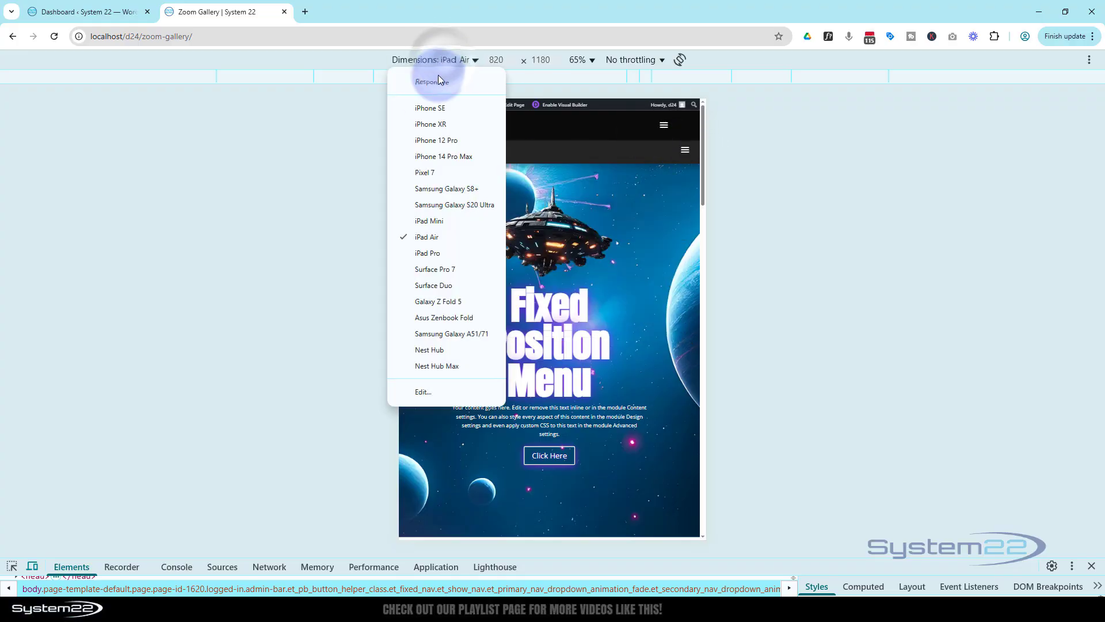
pyautogui.click(440, 140)
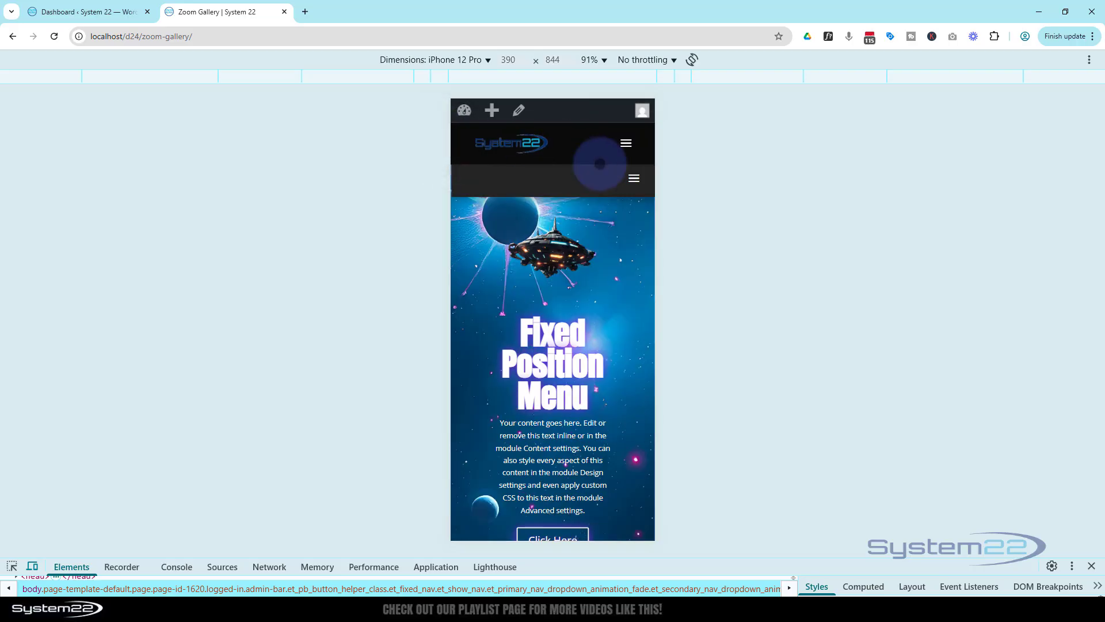
pyautogui.click(635, 179)
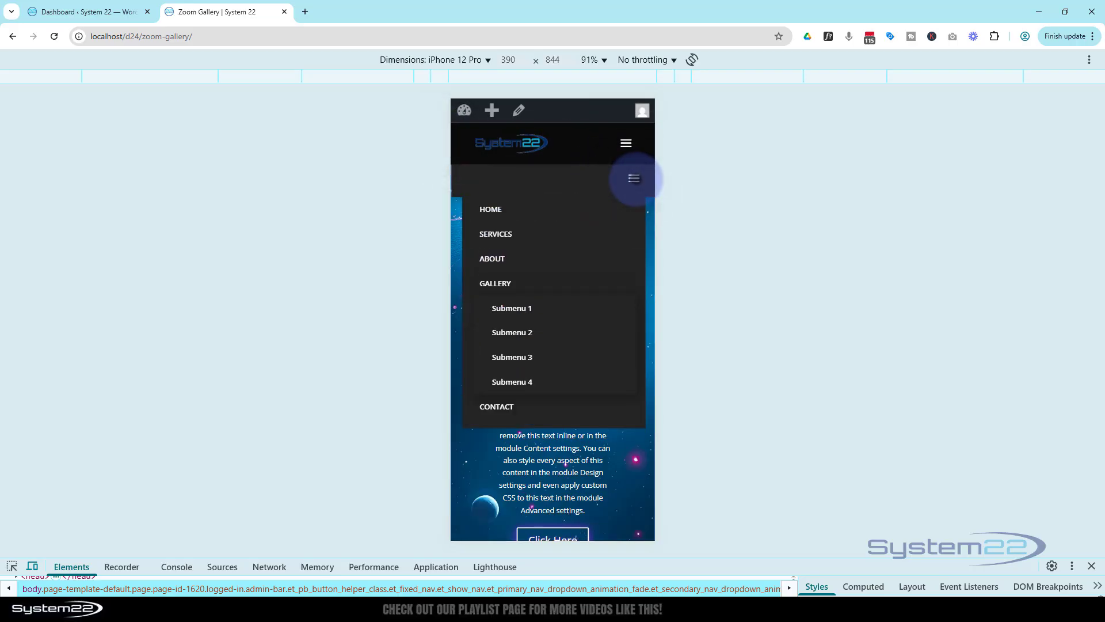
pyautogui.click(634, 178)
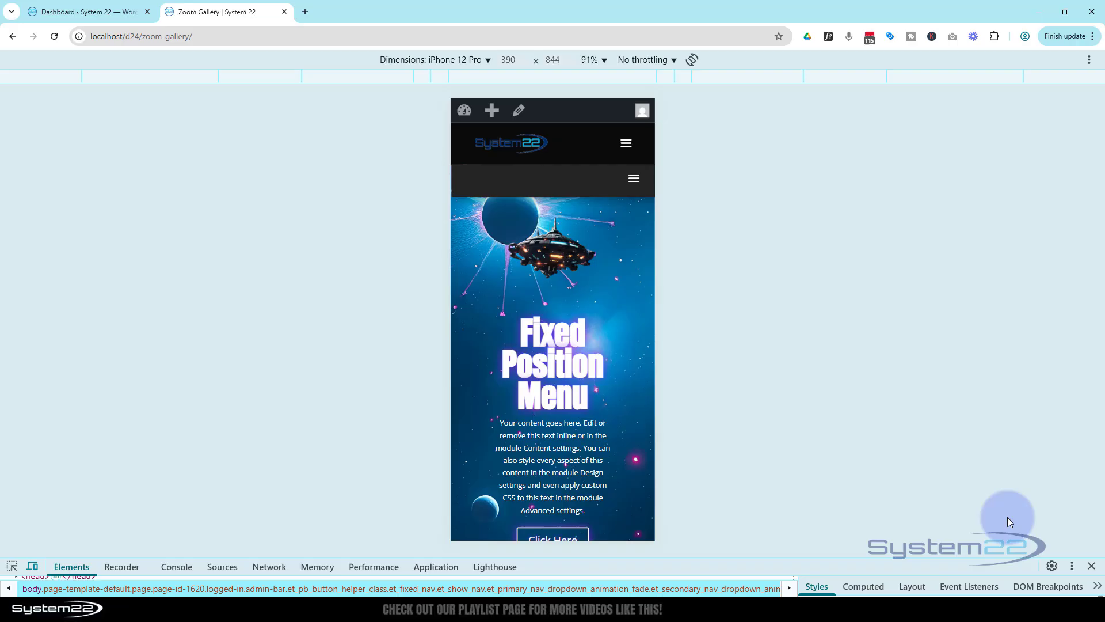
# Step: Close DevTools and scroll the desktop page down and up repeatedly to confirm the menu stays pinned
pyautogui.click(1092, 566)
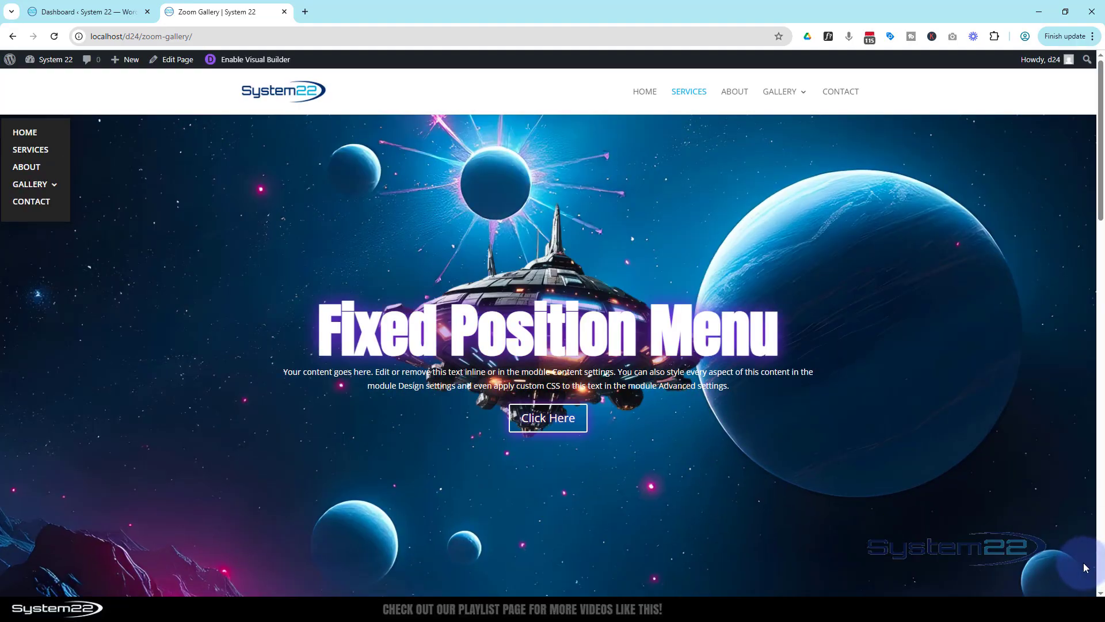
pyautogui.scroll(-10, 364, 265)
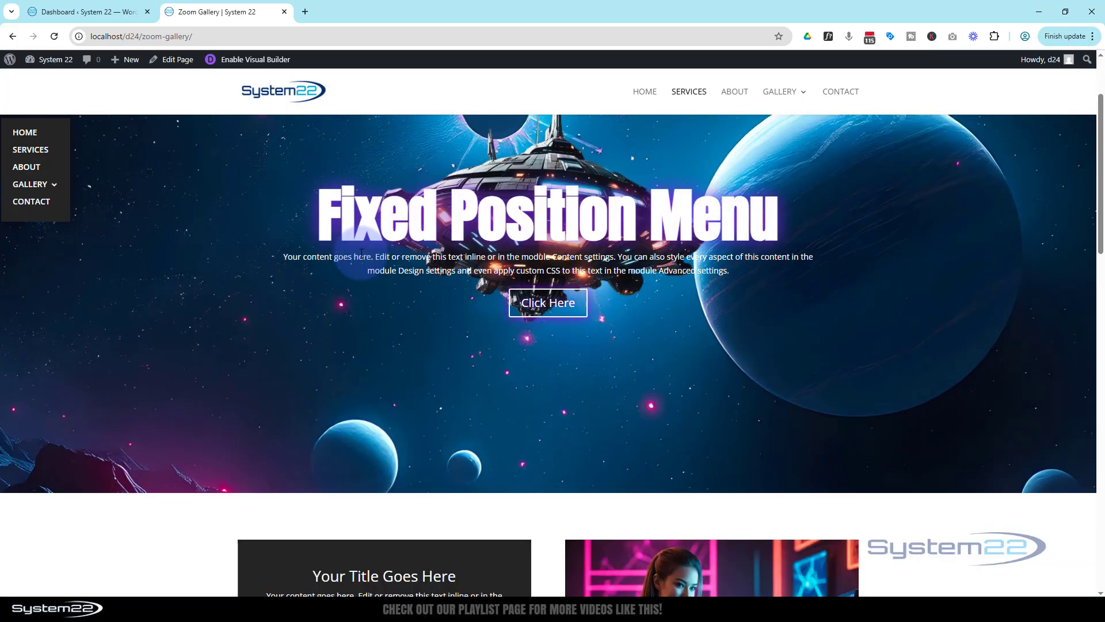
pyautogui.scroll(-10, 362, 253)
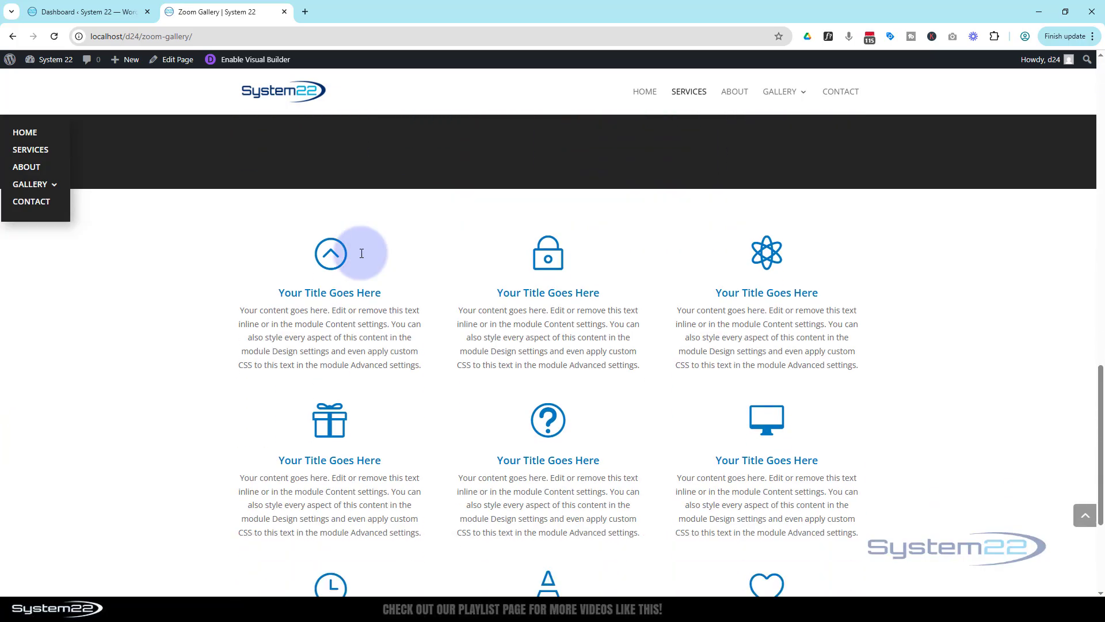
pyautogui.scroll(15, 361, 253)
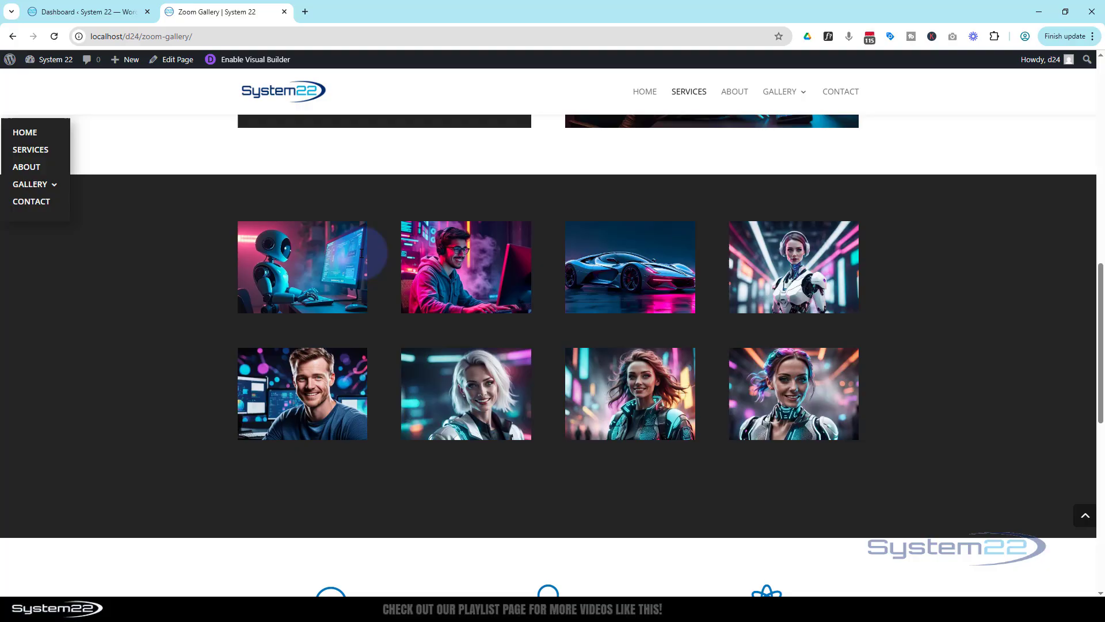
pyautogui.scroll(5, 361, 253)
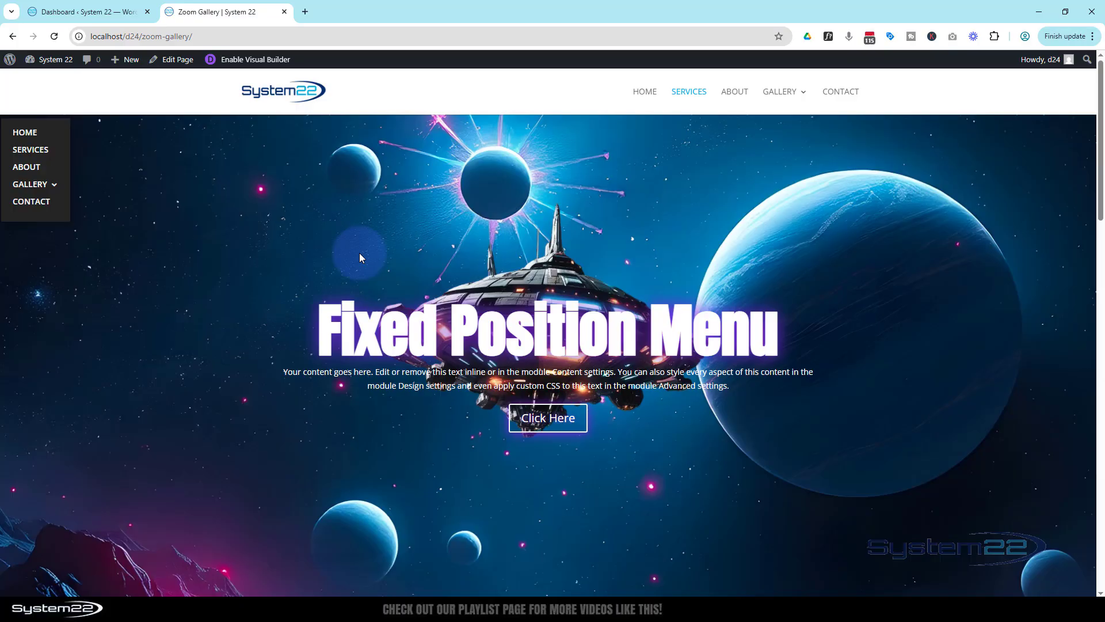
pyautogui.scroll(-2, 510, 334)
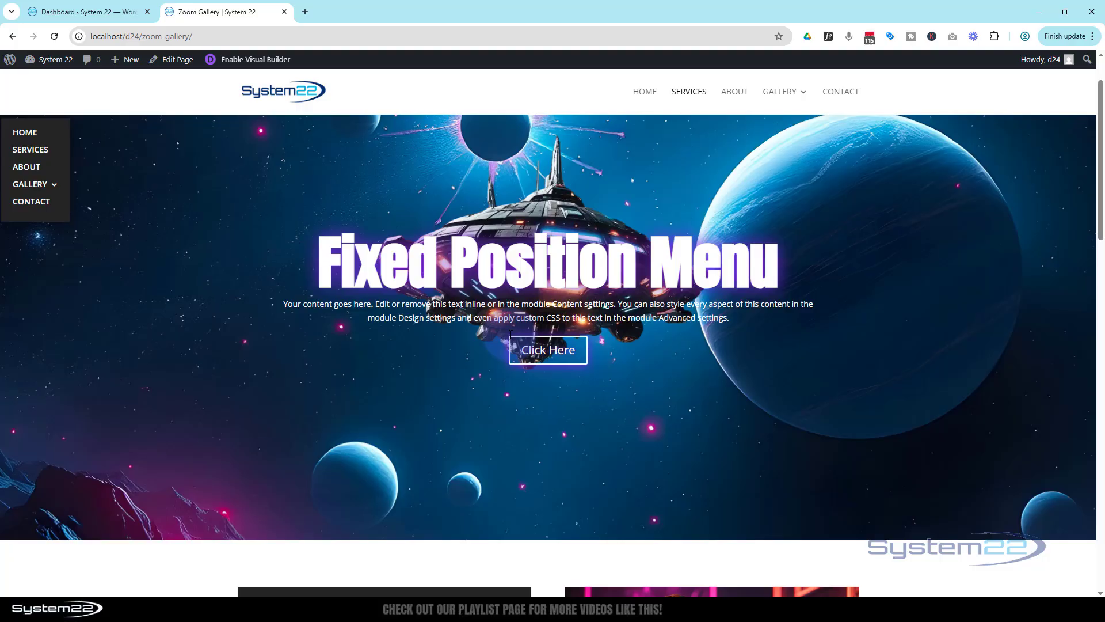
pyautogui.scroll(-15, 510, 339)
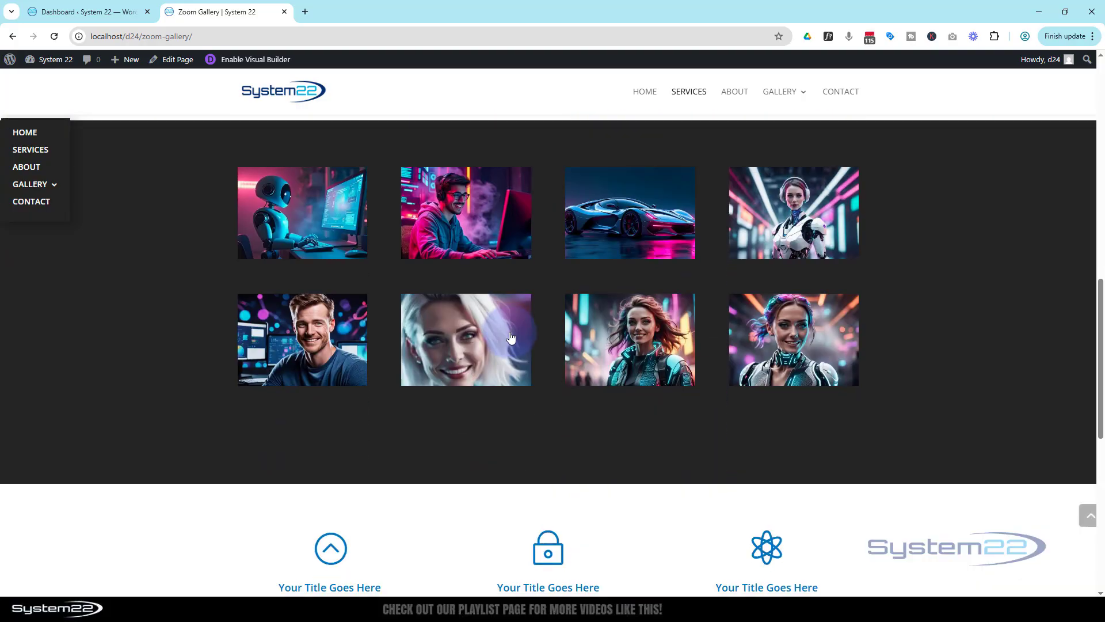
pyautogui.scroll(-5, 511, 338)
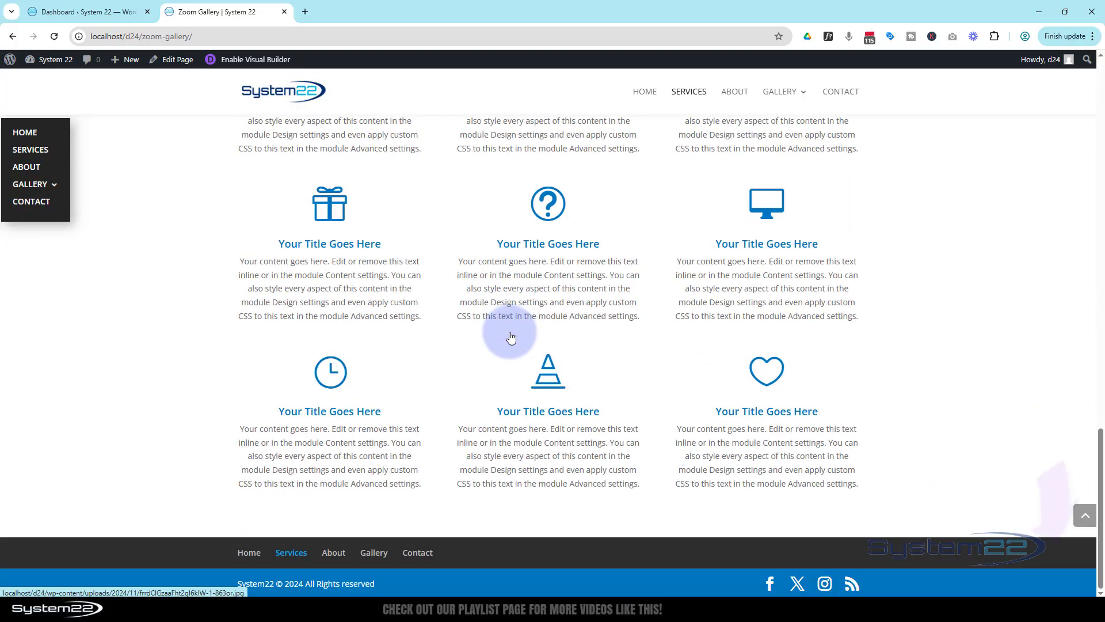
pyautogui.scroll(15, 511, 338)
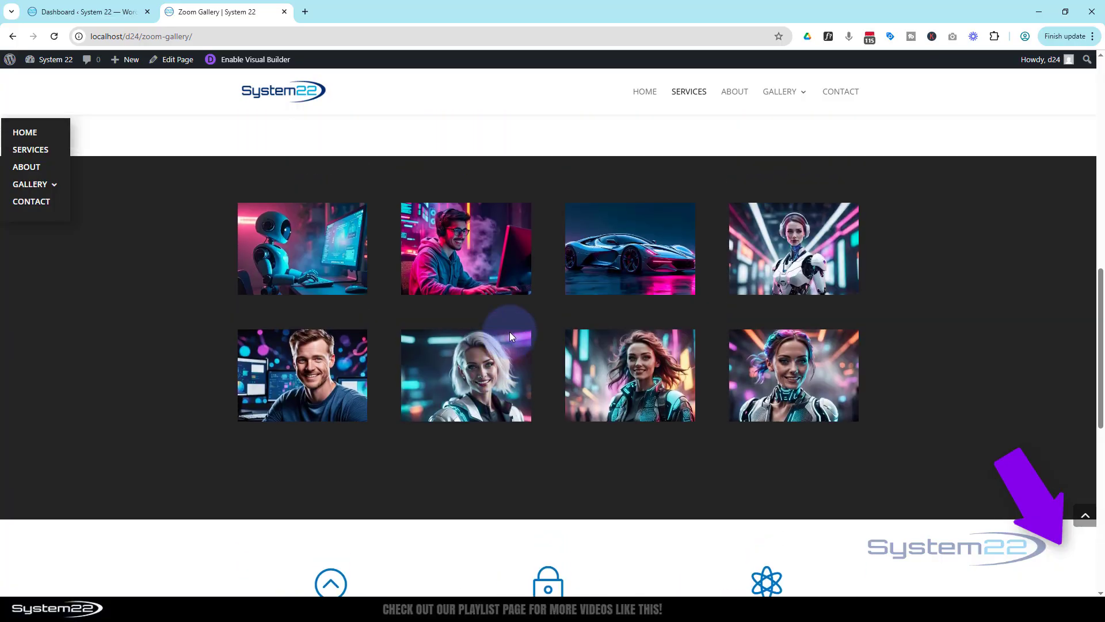
pyautogui.scroll(5, 510, 331)
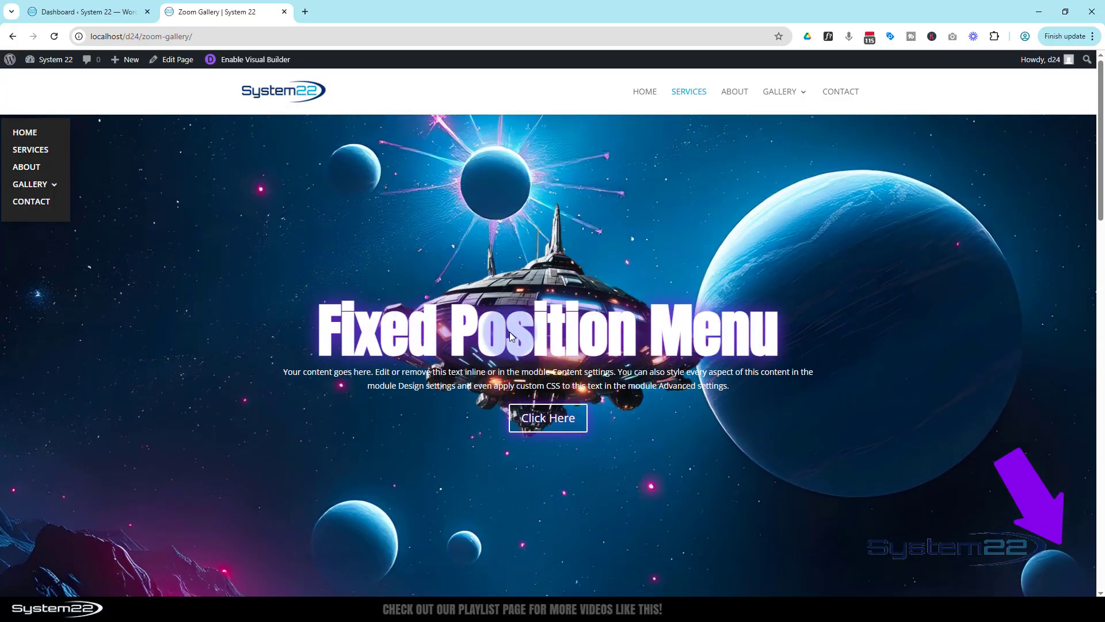